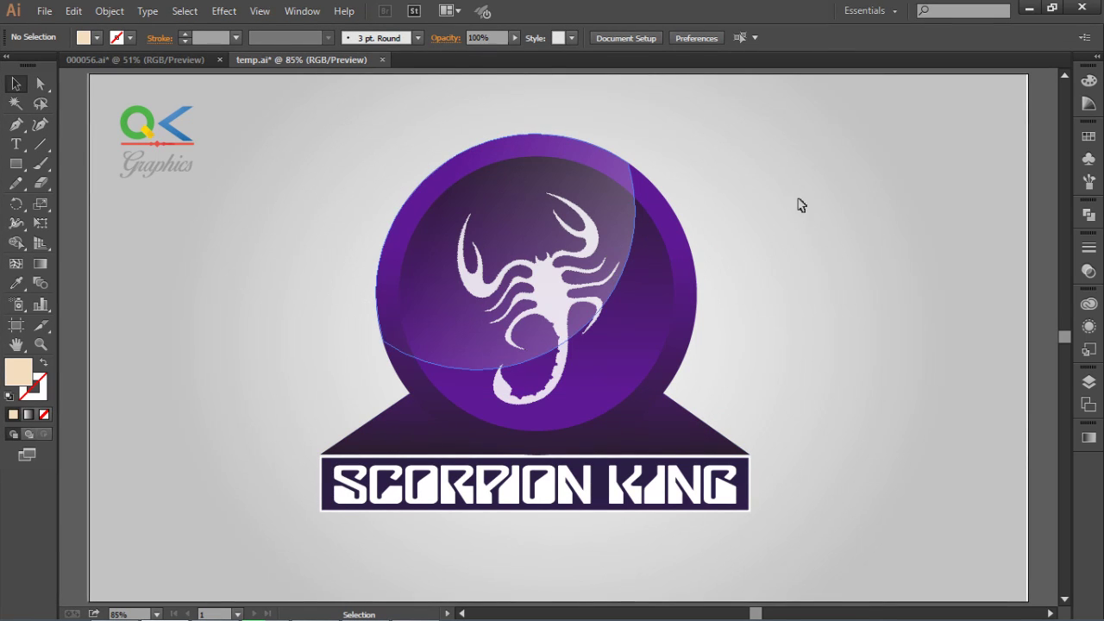
Shrink the finished Scorpion King logo and park it in the artboard's top-right corner
key("ctrl+z")
left_click_drag(556, 358, 982, 181)
left_click(731, 353)
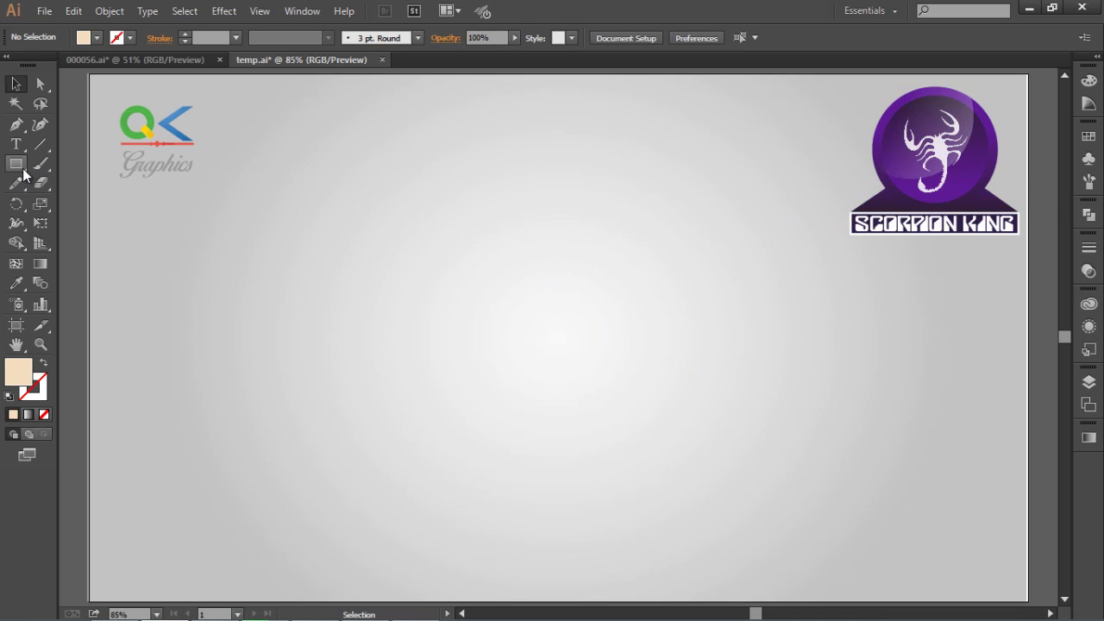
Draw a perfect circle left of centre and fill it with dark blue 2038A0
left_click_drag(19, 166, 73, 205)
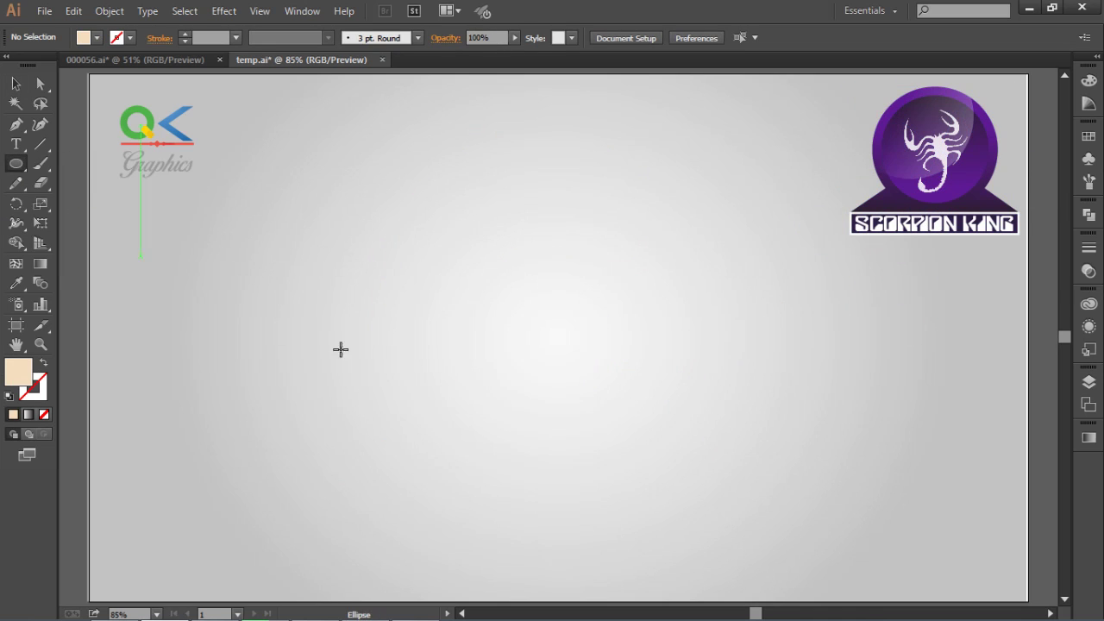
left_click_drag(382, 269, 469, 310)
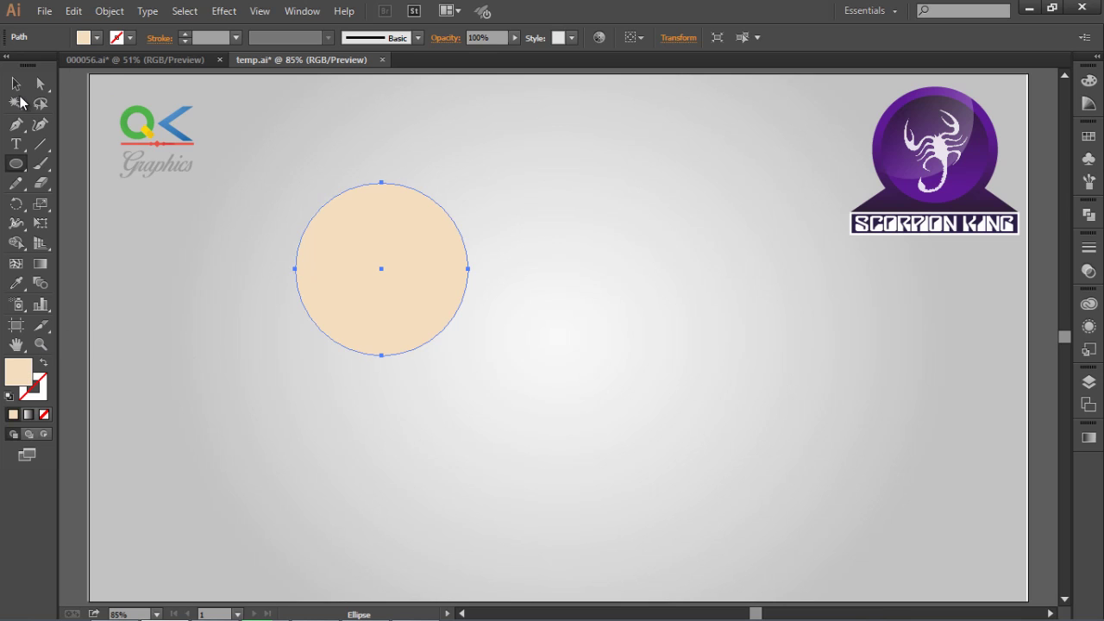
double_click(18, 371)
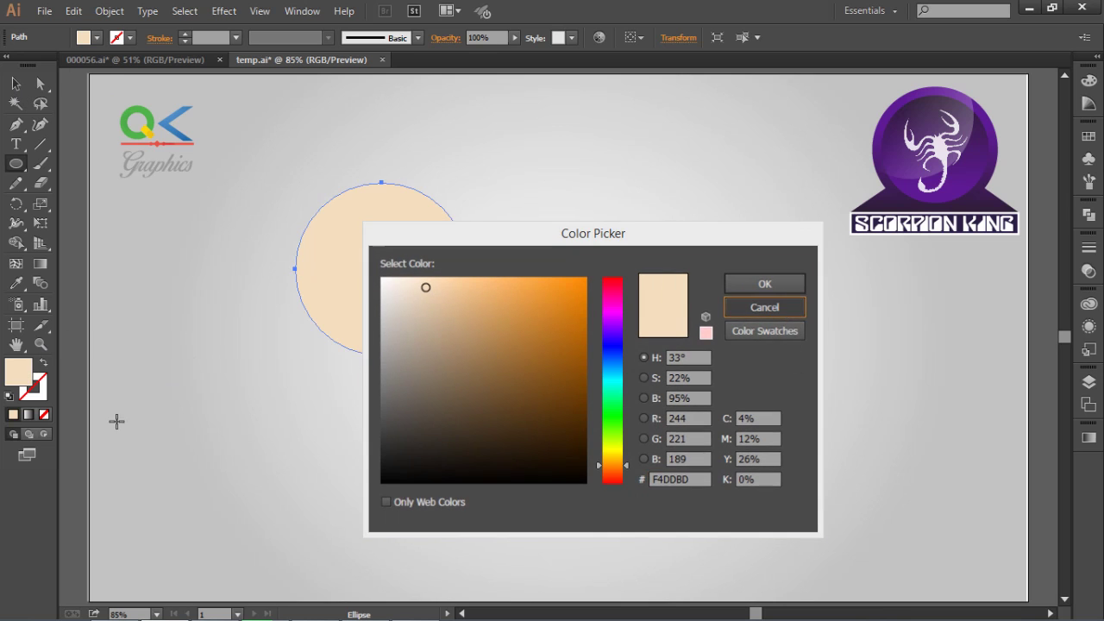
key("Escape")
double_click(24, 369)
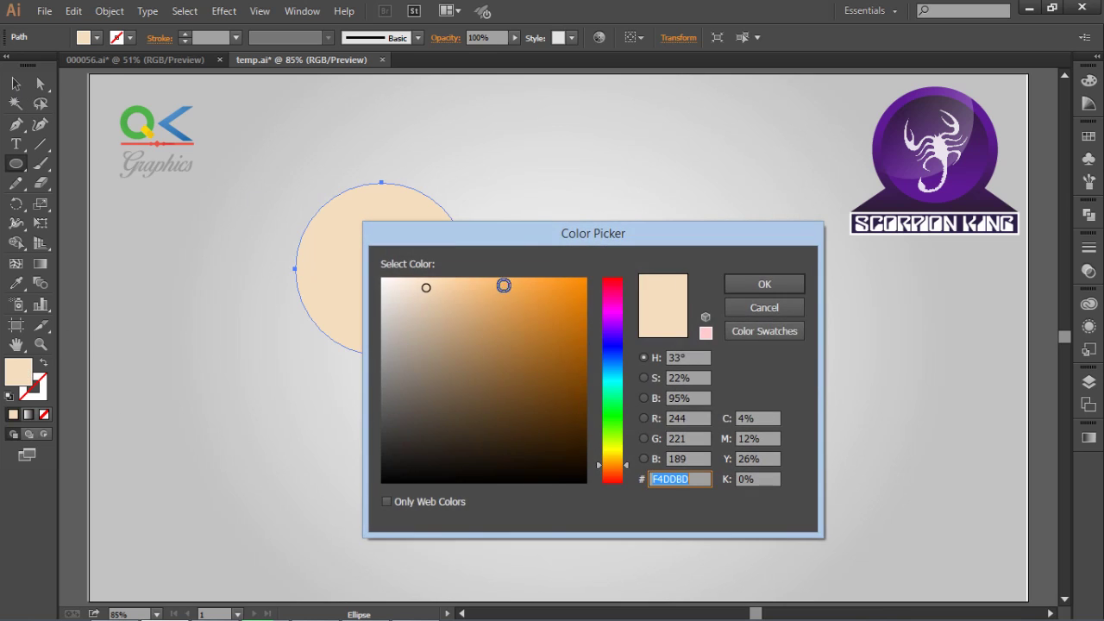
mouse_move(614, 371)
left_mouse_down()
mouse_move(614, 459)
mouse_move(618, 350)
mouse_move(606, 322)
mouse_move(610, 359)
left_mouse_up()
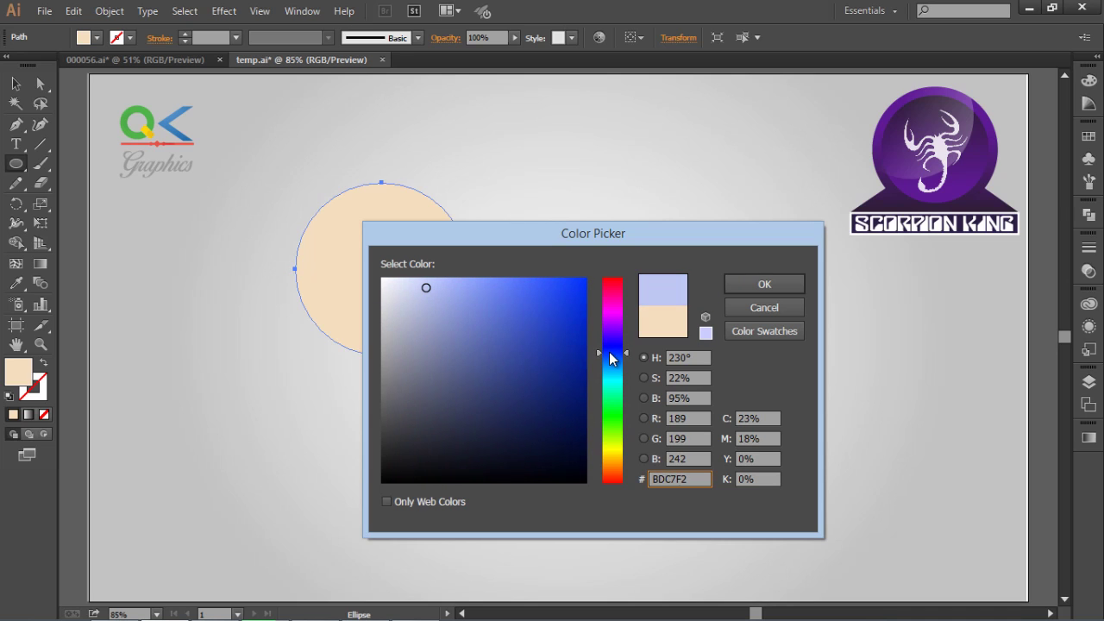
left_click_drag(529, 353, 549, 352)
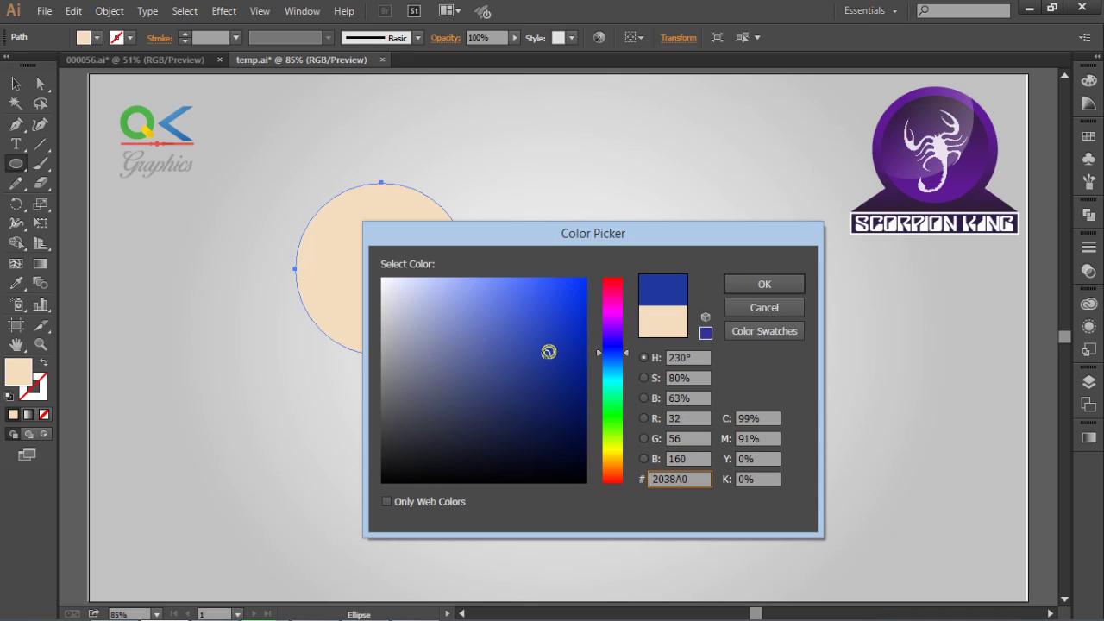
left_click(767, 285)
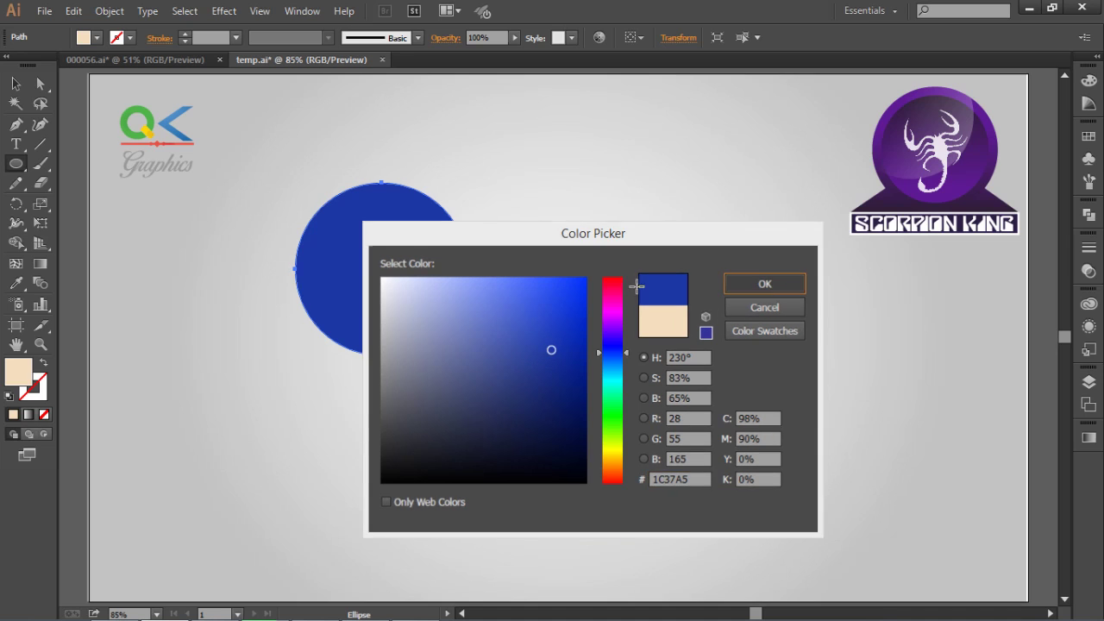
left_click(1090, 438)
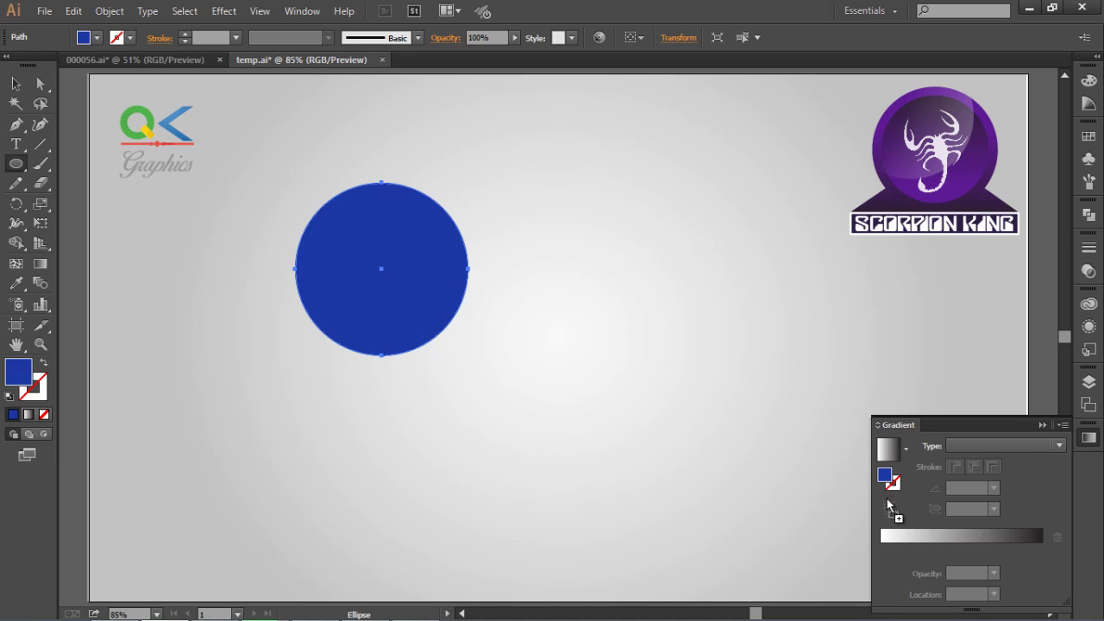
Fill the circle with a blue-to-dark linear gradient running top to bottom
left_click(883, 542)
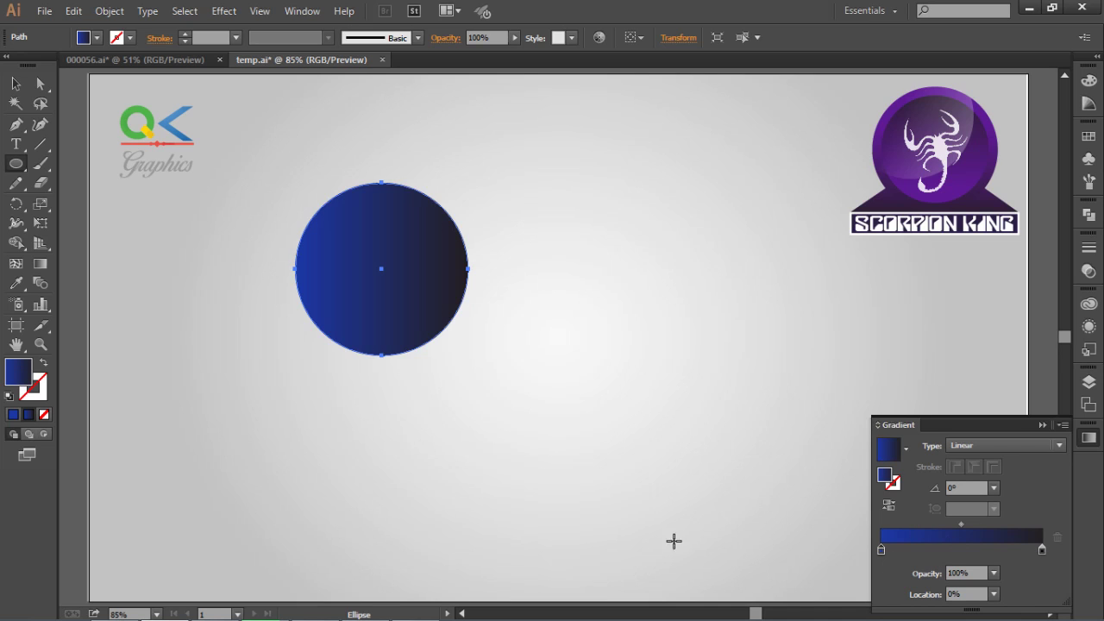
left_click(40, 263)
left_click_drag(396, 132, 385, 392)
mouse_move(382, 192)
left_mouse_down()
mouse_move(406, 395)
mouse_move(380, 388)
left_mouse_up()
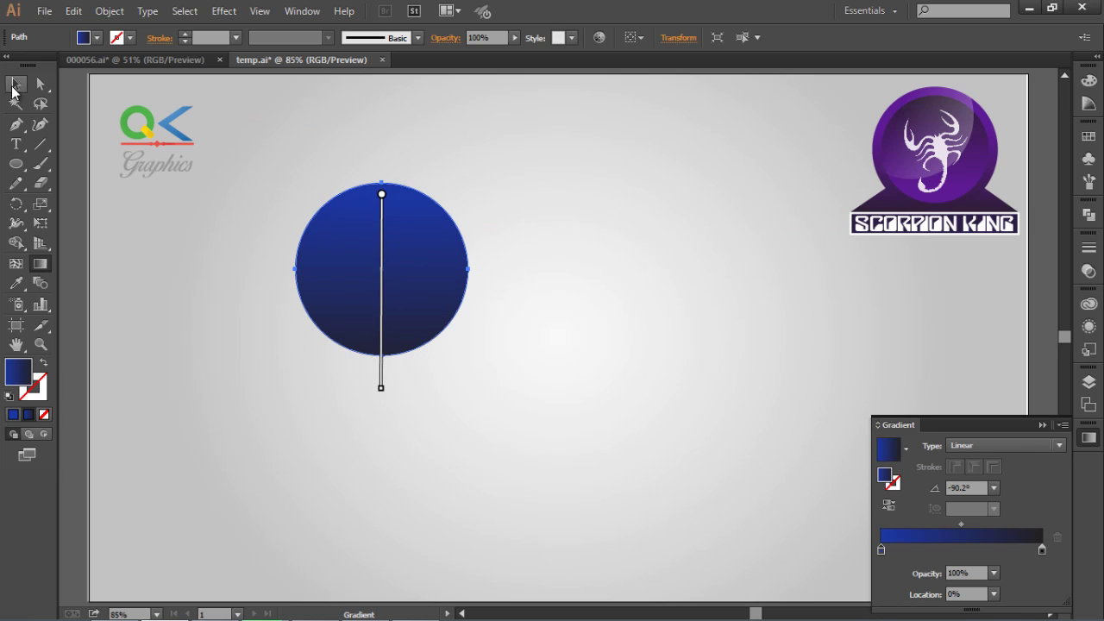
left_click(14, 84)
Paste a copy of the circle in front and shrink it evenly around its centre
left_click_drag(653, 177, 267, 357)
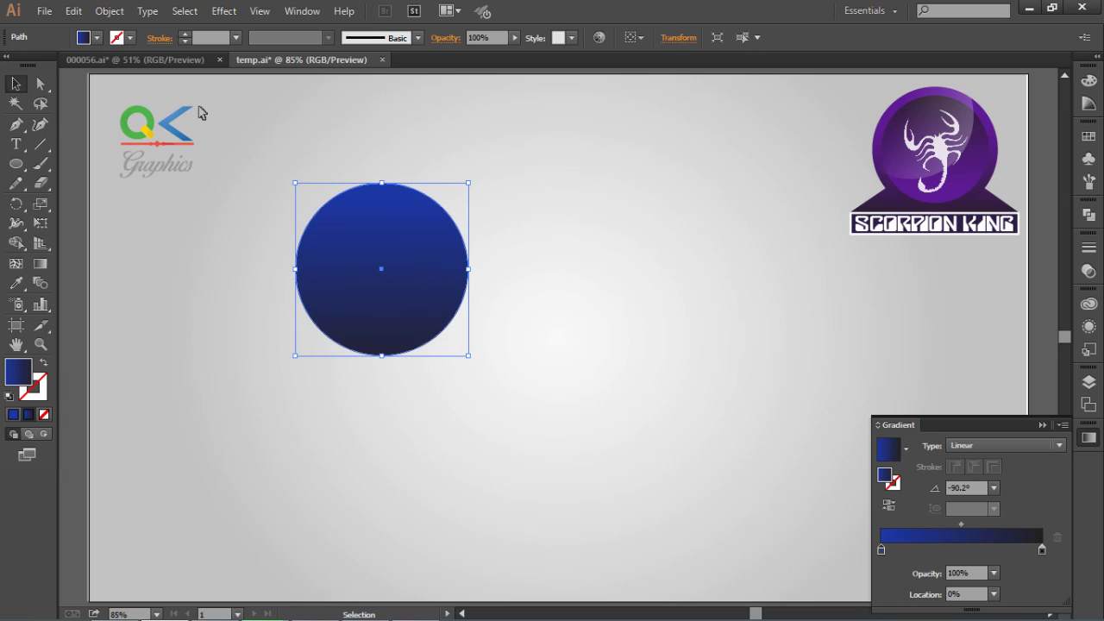
left_click(73, 11)
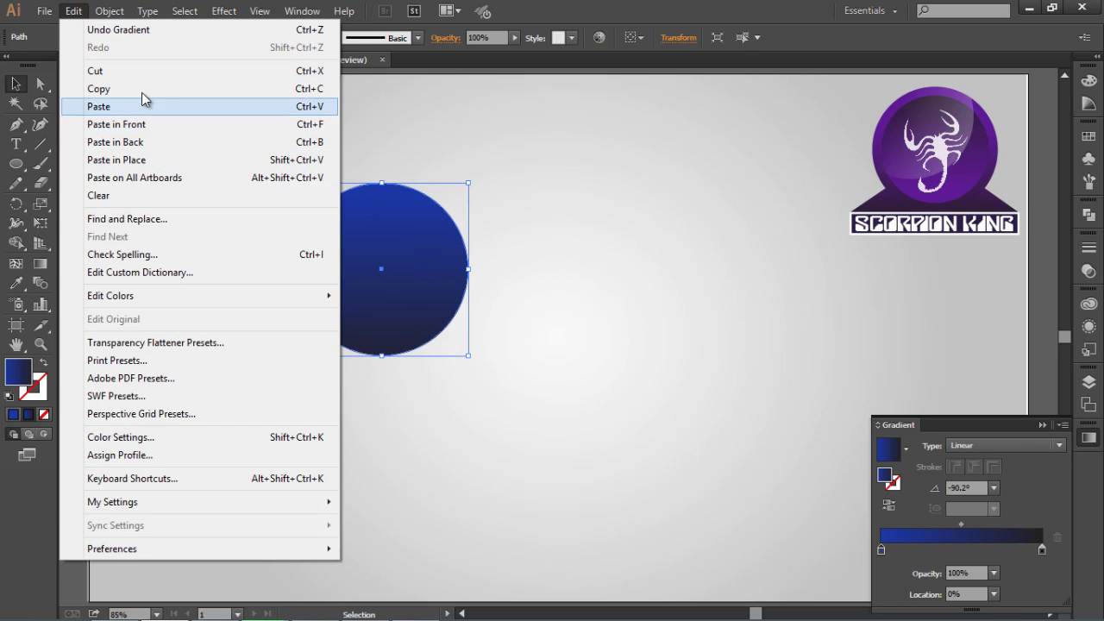
left_click(99, 89)
left_click(73, 11)
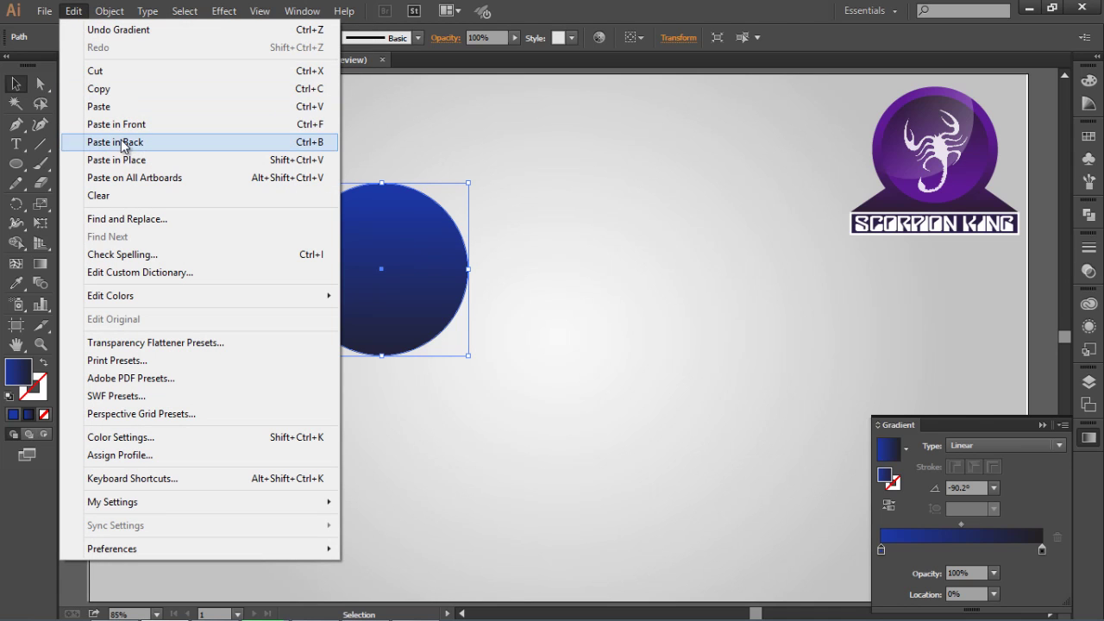
left_click(146, 127)
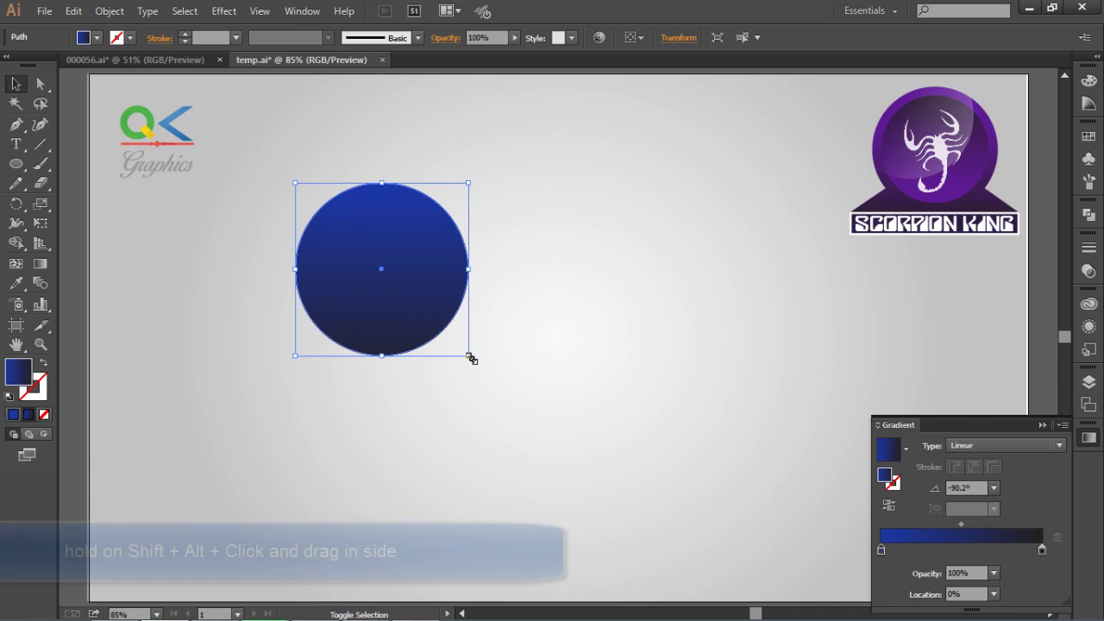
left_click_drag(470, 357, 458, 345)
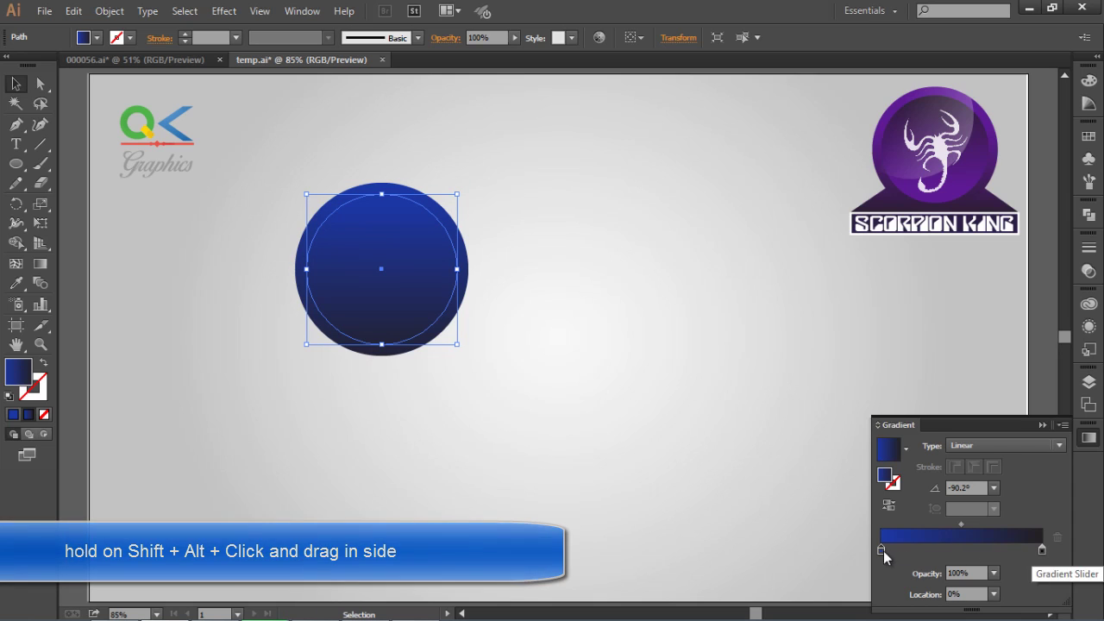
Reverse the inner circle's gradient stops and run its gradient vertically
left_click_drag(881, 549, 957, 553)
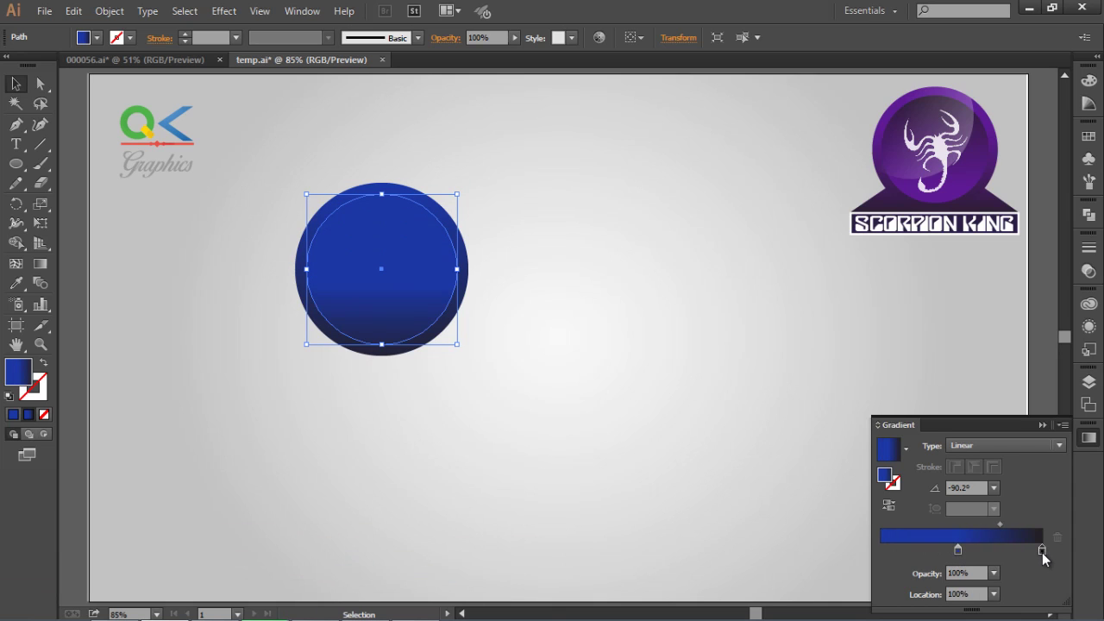
left_click_drag(1042, 550, 913, 545)
left_click(958, 551)
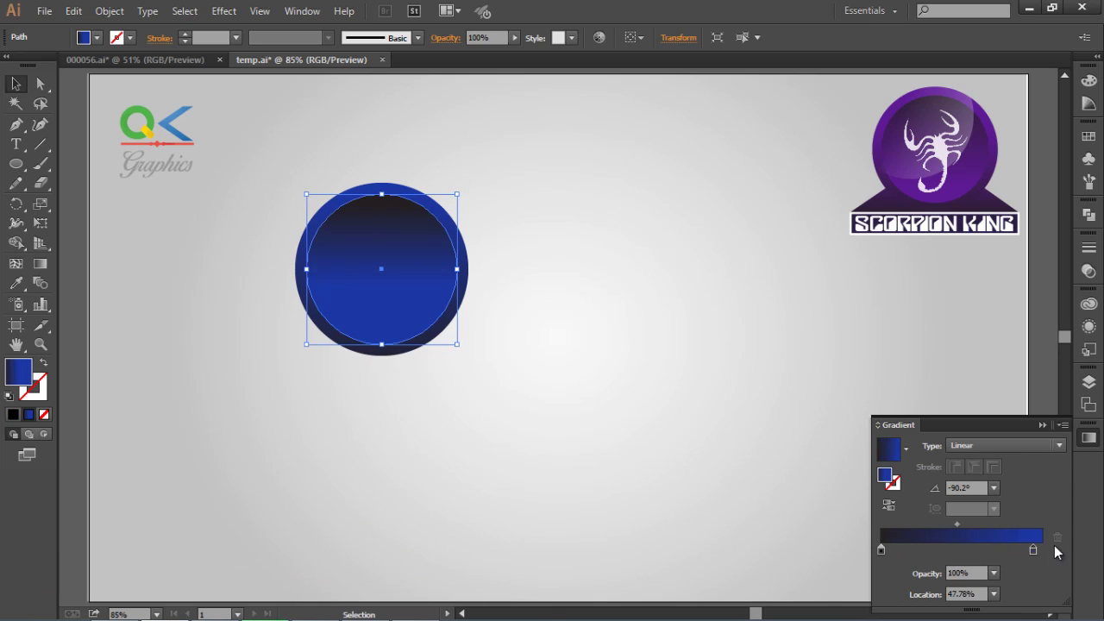
left_click_drag(1058, 553, 1059, 552)
key("g")
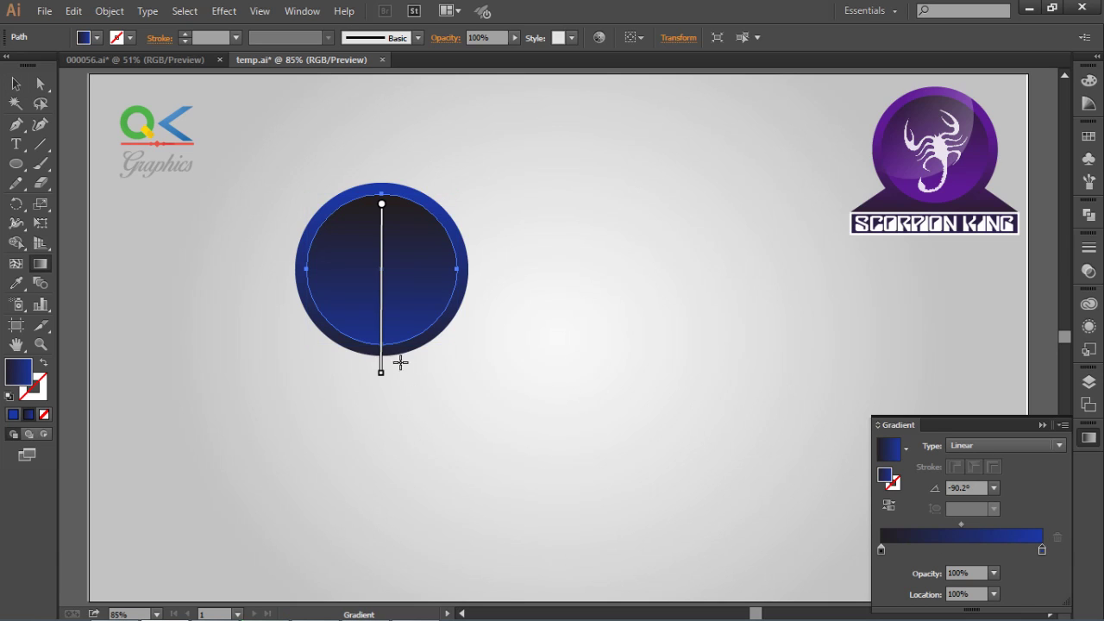
left_click_drag(381, 270, 377, 379)
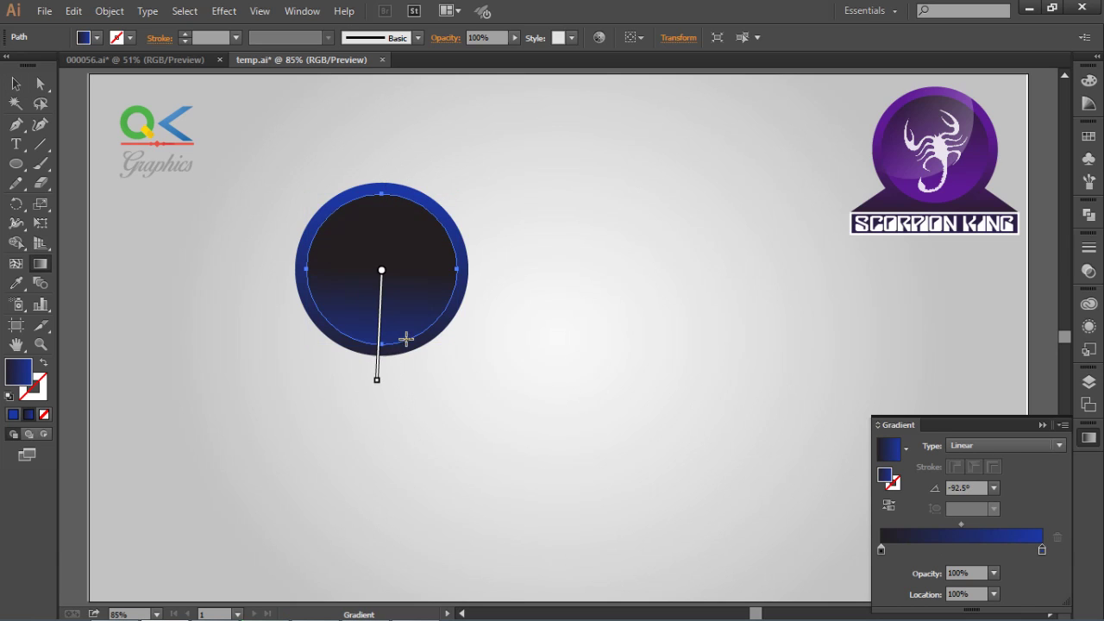
left_click_drag(388, 166, 381, 333)
key("v")
left_click(602, 286)
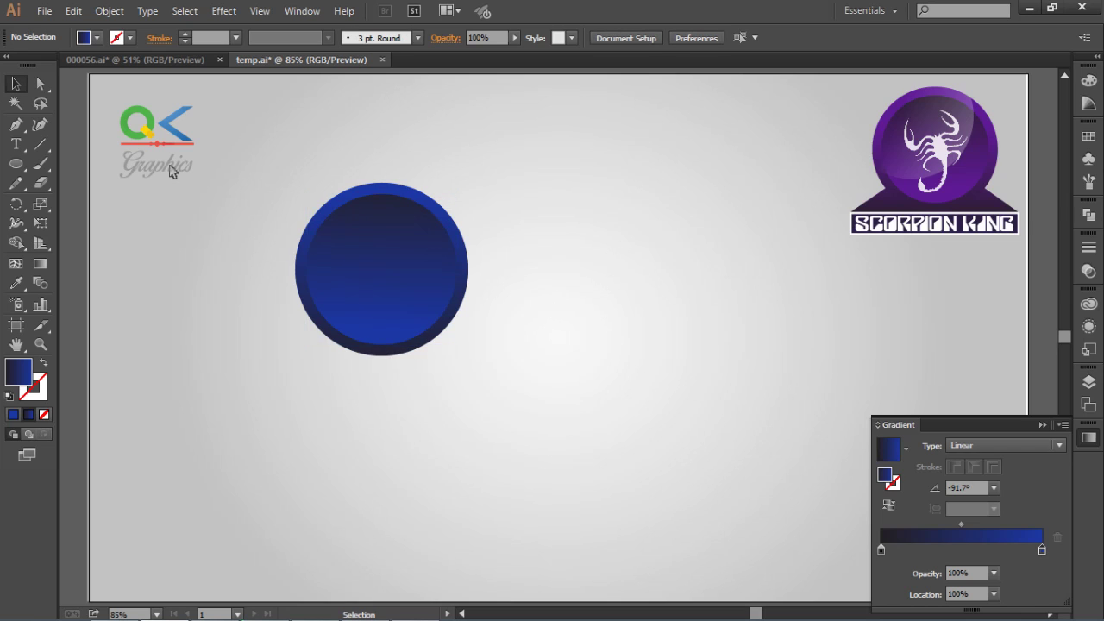
Draw a flat base bar under the circle and widen it to 320 px
left_click_drag(16, 164, 52, 163)
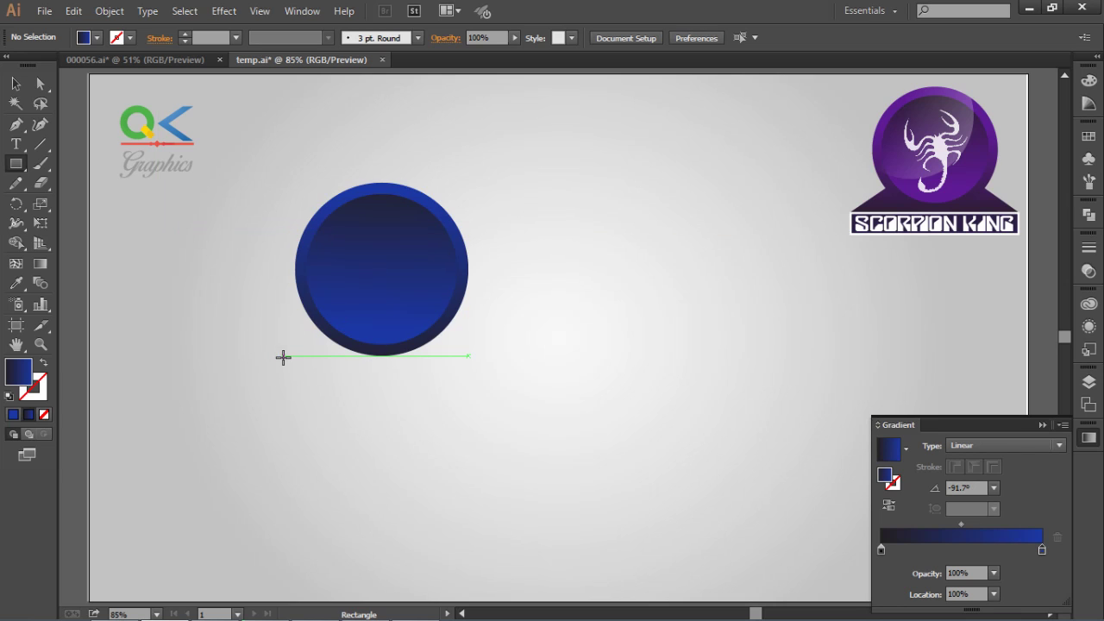
mouse_move(295, 356)
left_mouse_down()
mouse_move(468, 372)
mouse_move(472, 388)
left_mouse_up()
key("v")
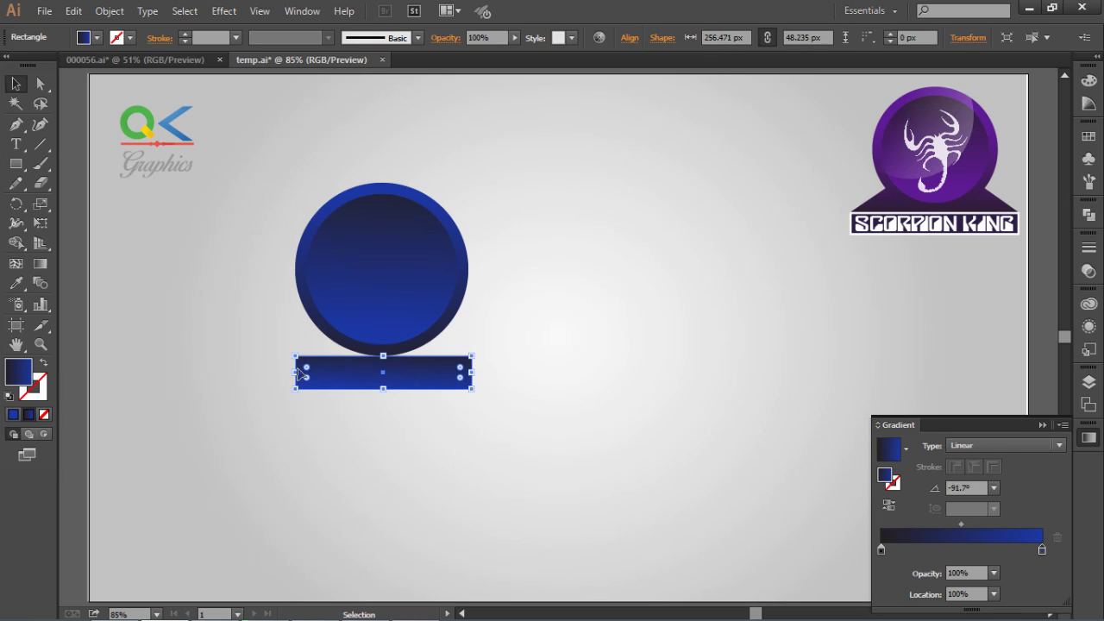
left_click_drag(296, 372, 269, 371)
left_click_drag(472, 372, 489, 372)
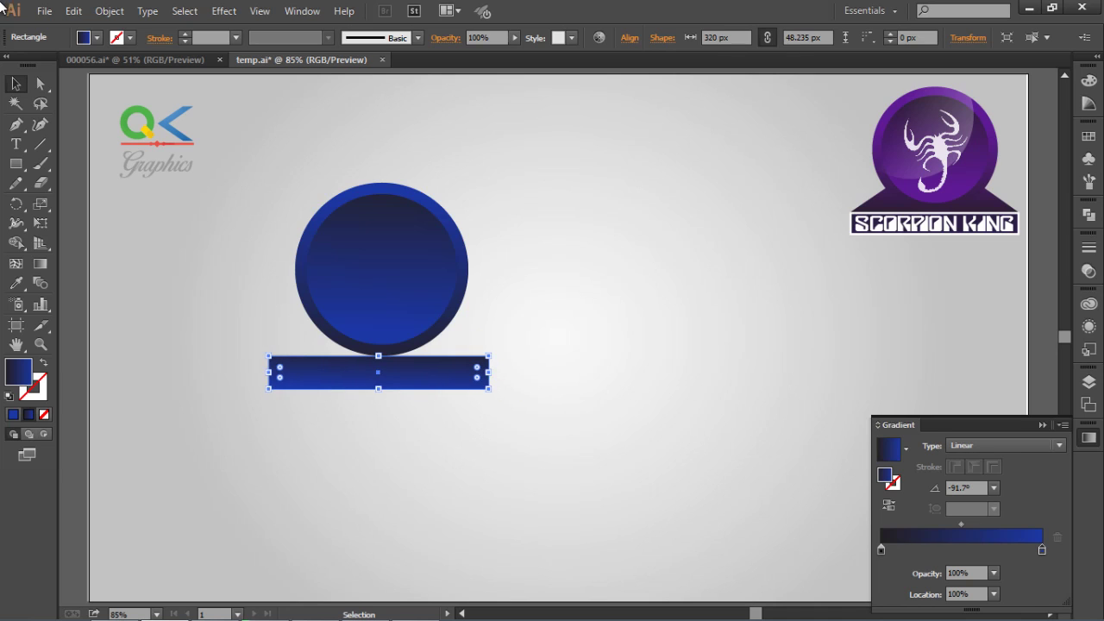
left_click(572, 367)
left_click(481, 372)
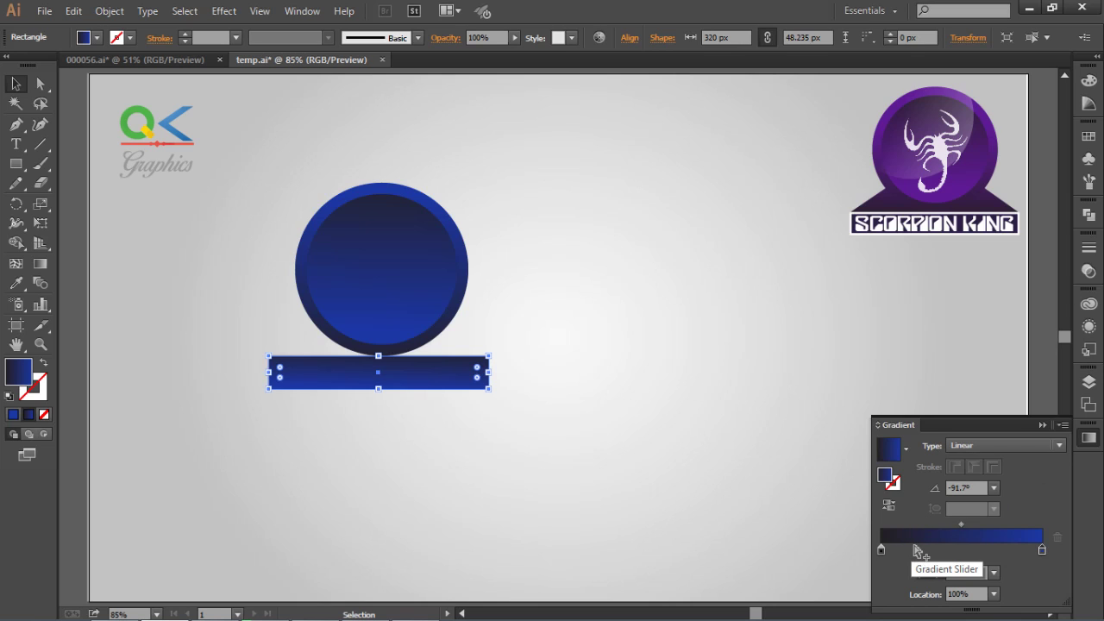
Give the base bar an all-dark gradient angled down from the circle centre
left_click_drag(982, 552, 1012, 568)
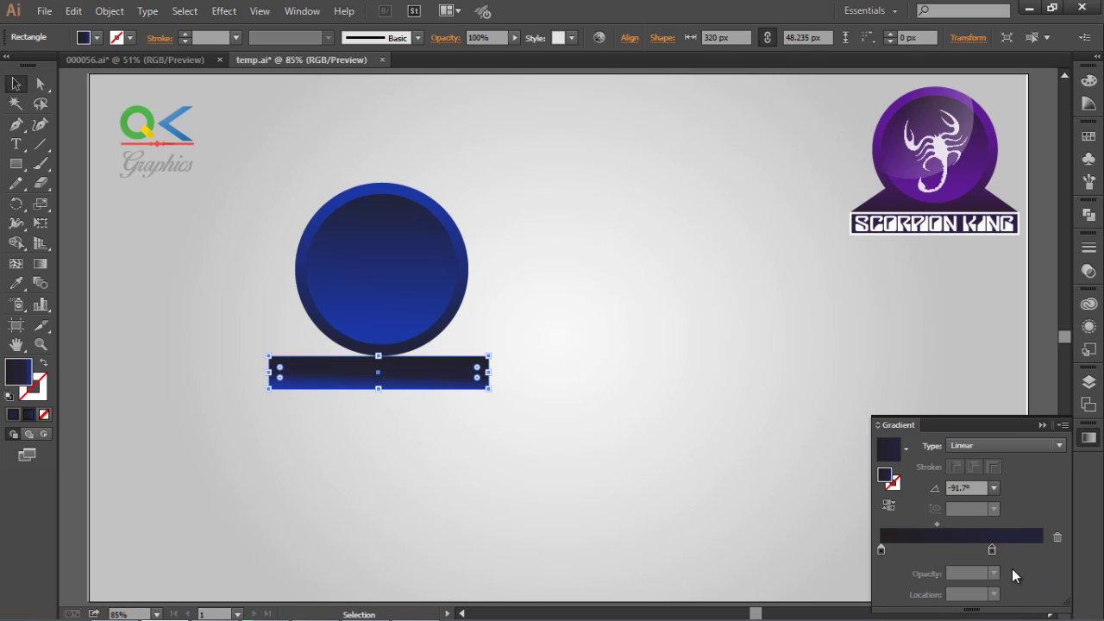
key("g")
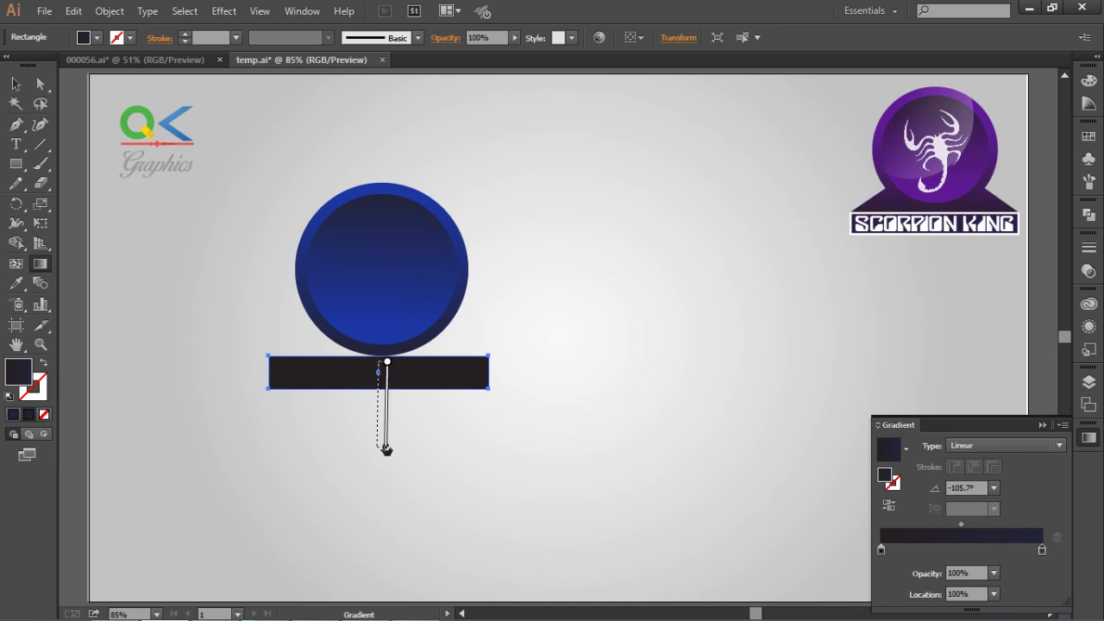
left_click_drag(383, 302, 367, 521)
left_click_drag(374, 328, 394, 475)
key("v")
left_click(728, 402)
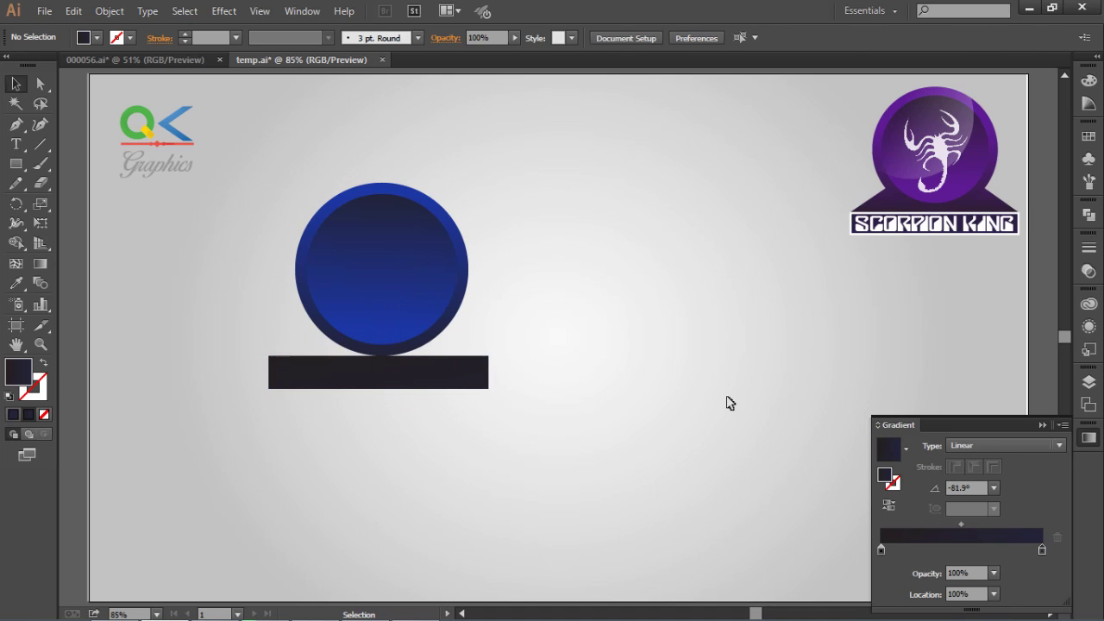
Draw a triangle from the base's top corners up to the circle centre with the Pen tool
left_click(16, 124)
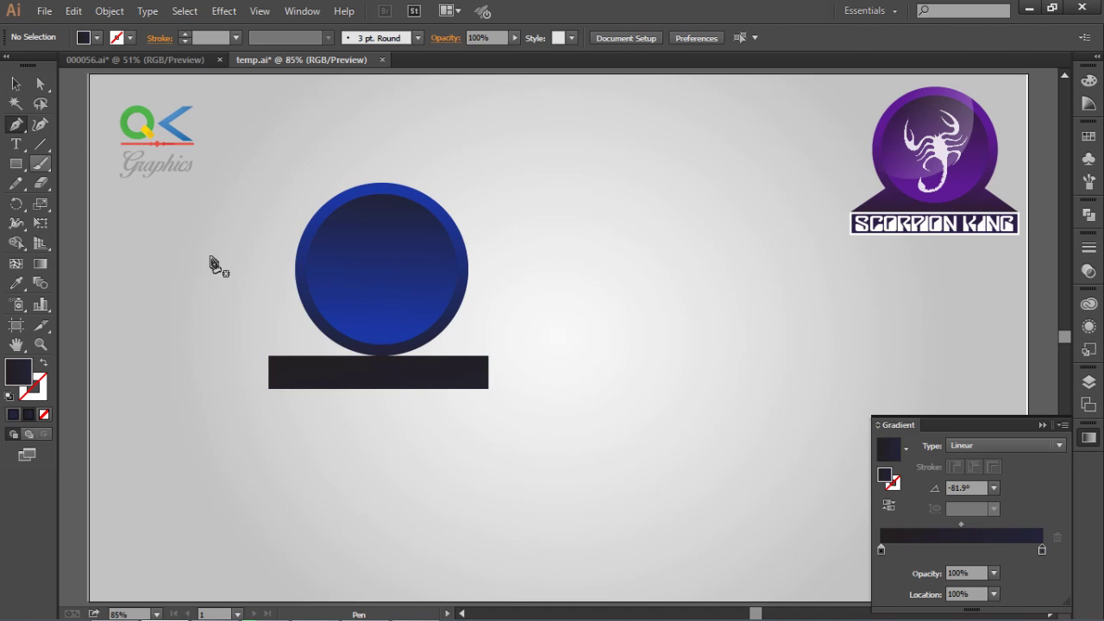
left_click(268, 355)
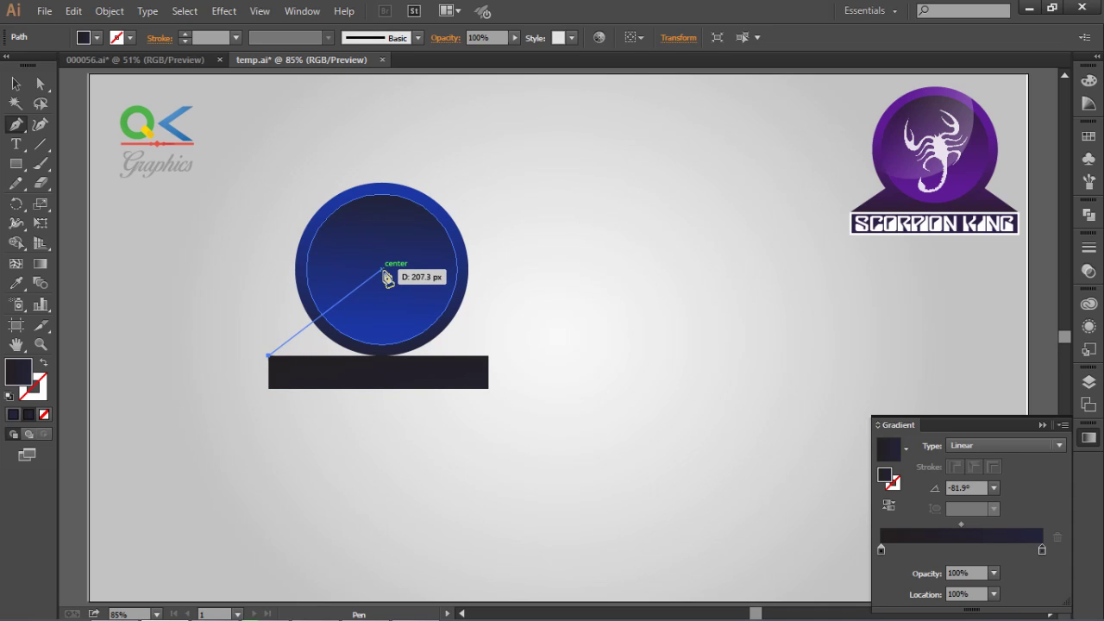
left_click(383, 270)
left_click(489, 356)
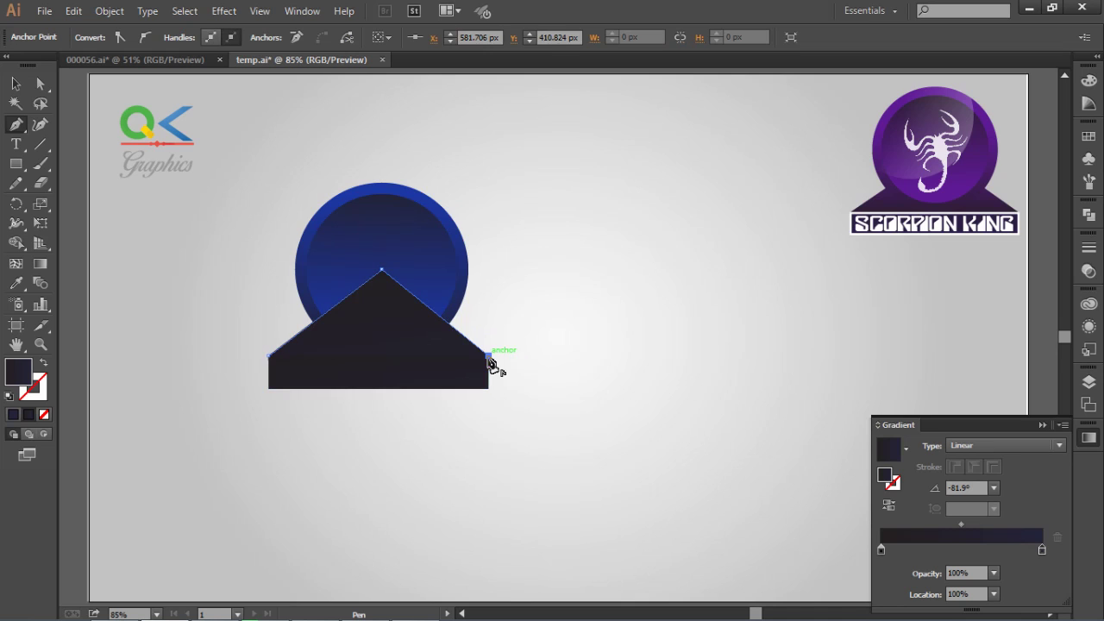
left_click(268, 356)
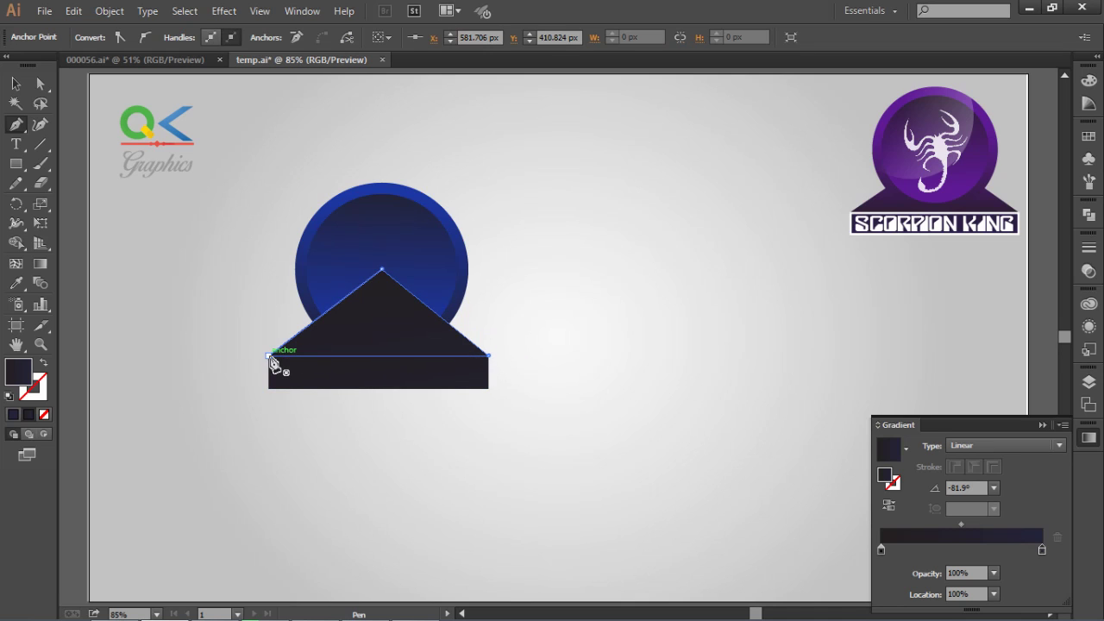
left_click(16, 84)
Bring the blue circle to the front, in front of the triangle
left_click_drag(604, 185, 338, 221)
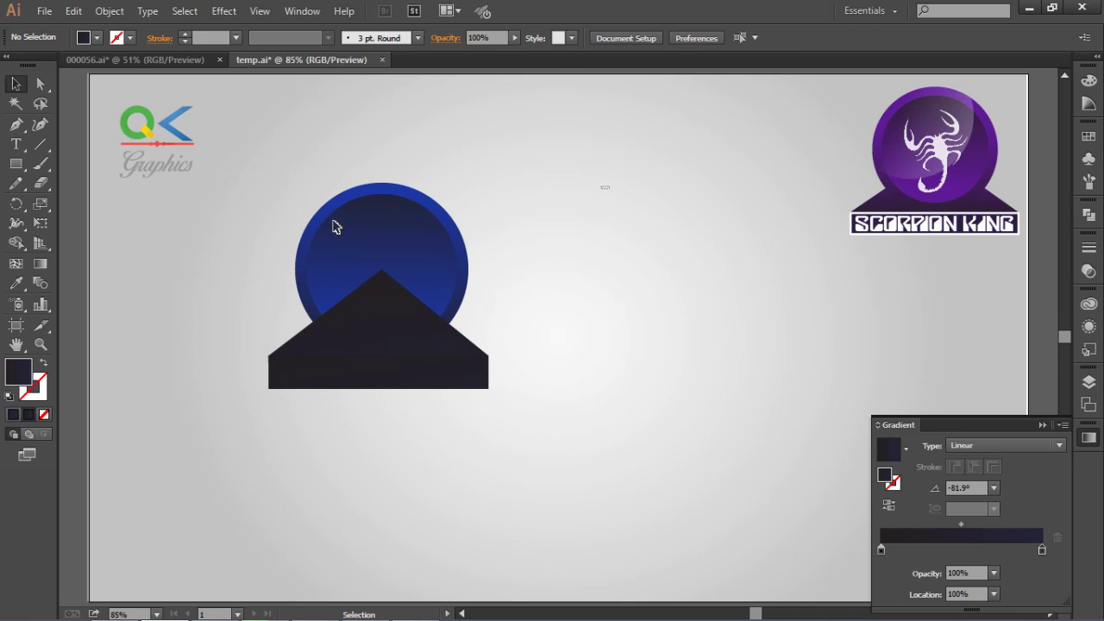
right_click(337, 221)
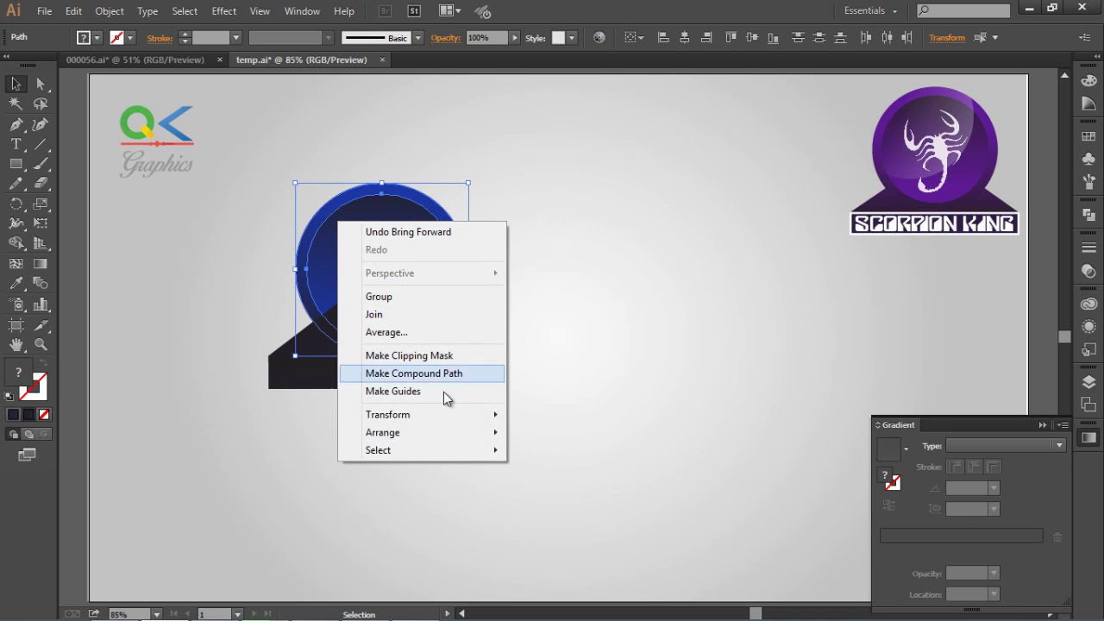
left_click(558, 432)
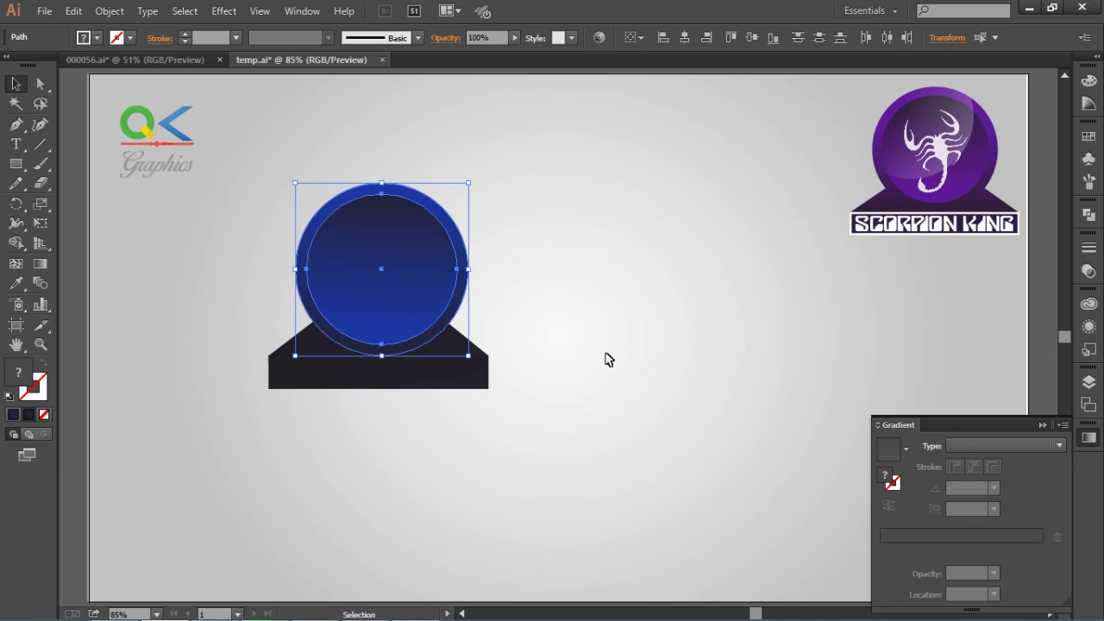
left_click(602, 355)
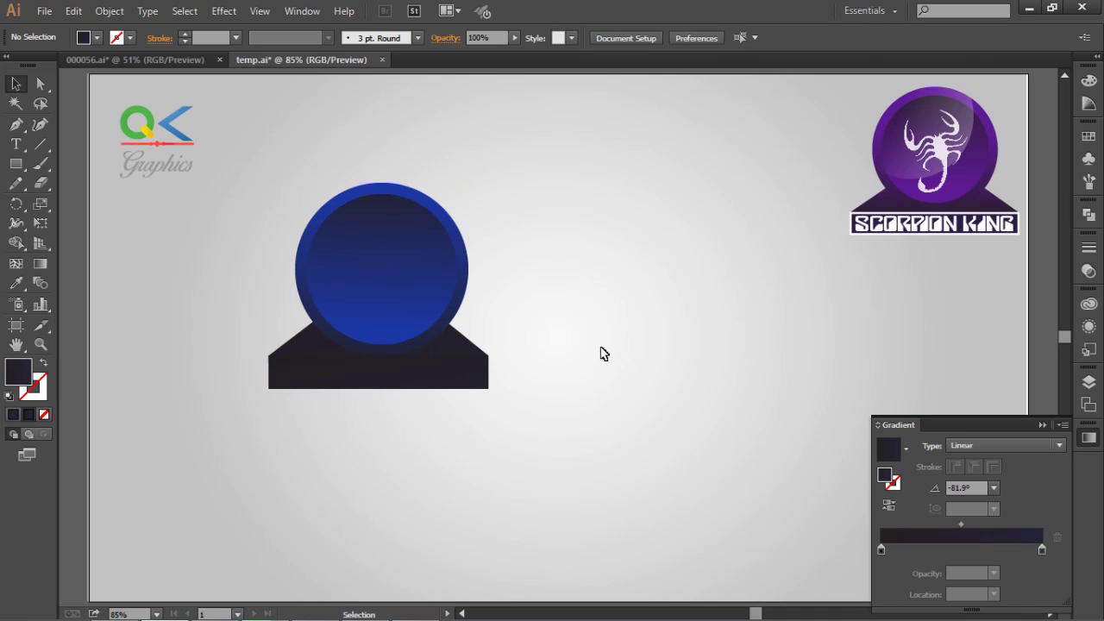
Make the triangle's gradient end stop a bluer navy colour
left_click(468, 350)
double_click(1042, 549)
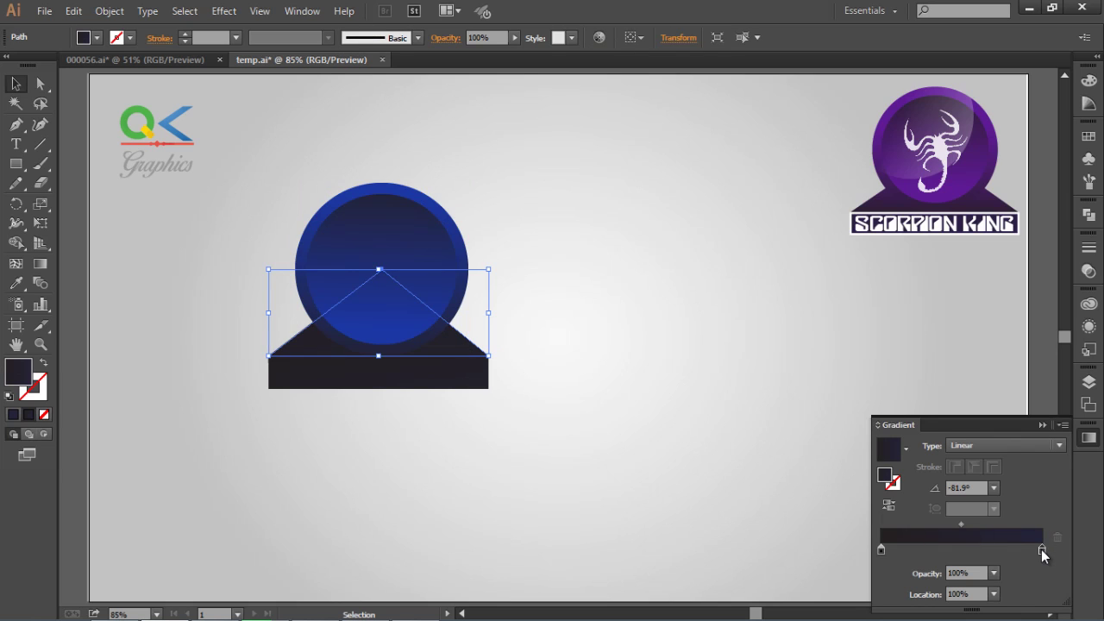
left_click_drag(924, 452, 938, 453)
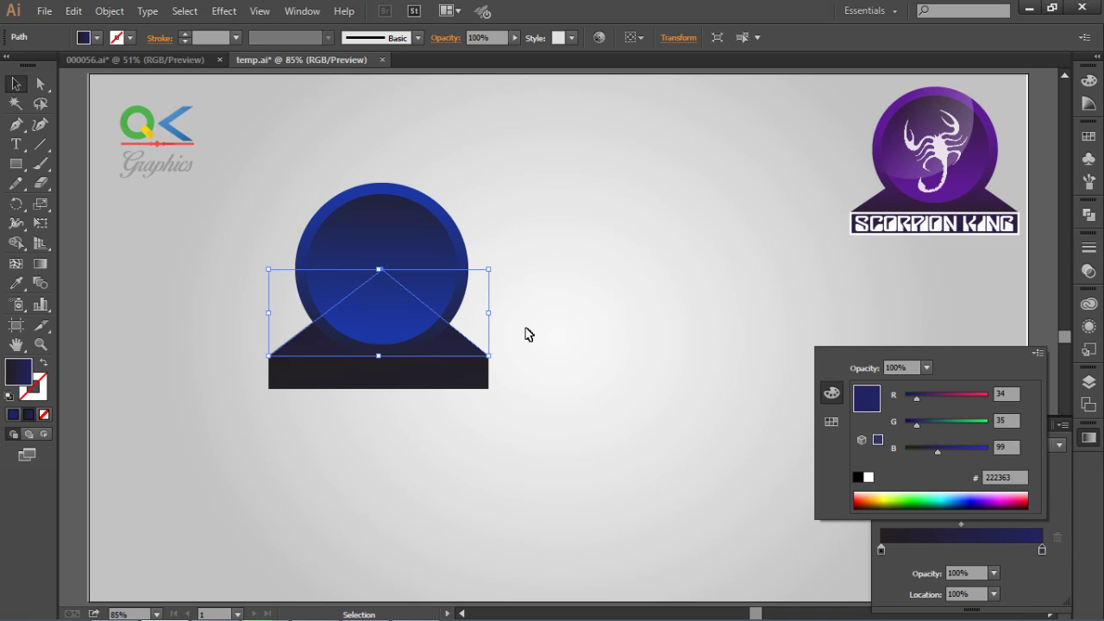
left_click(388, 227)
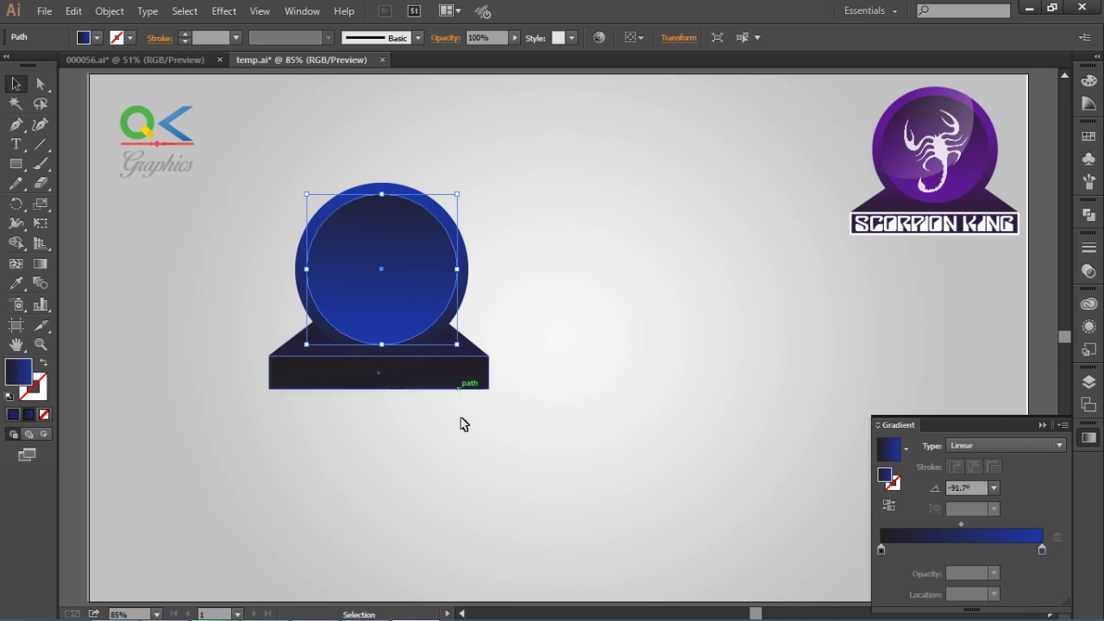
Run the triangle's gradient vertically from the base up through the circle
left_click(475, 355)
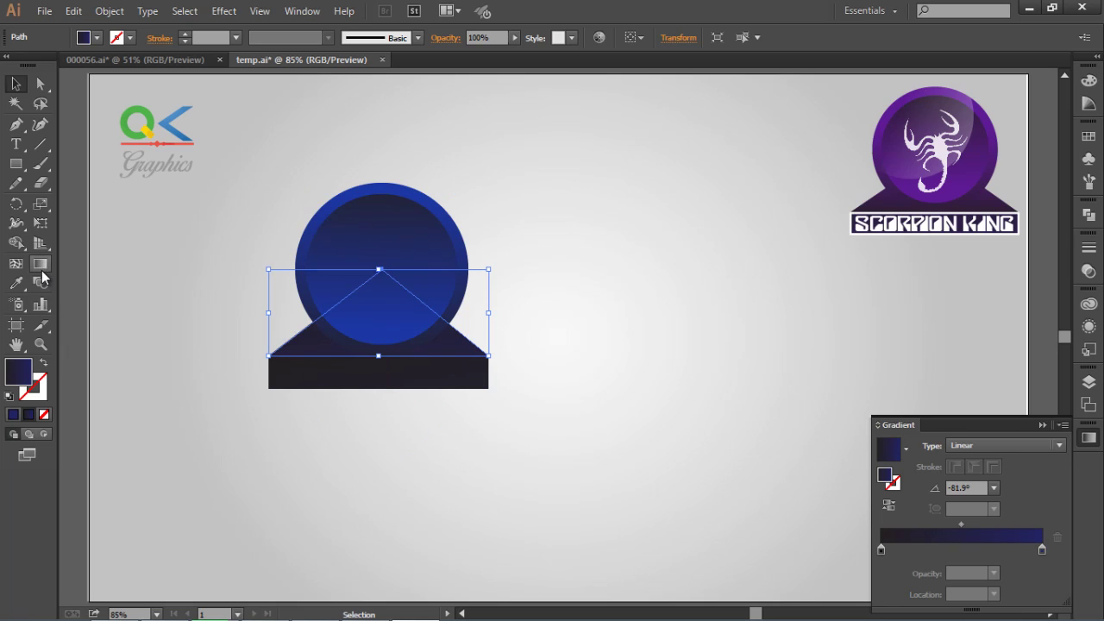
left_click(41, 265)
left_click_drag(397, 486, 365, 251)
left_click_drag(375, 414, 382, 252)
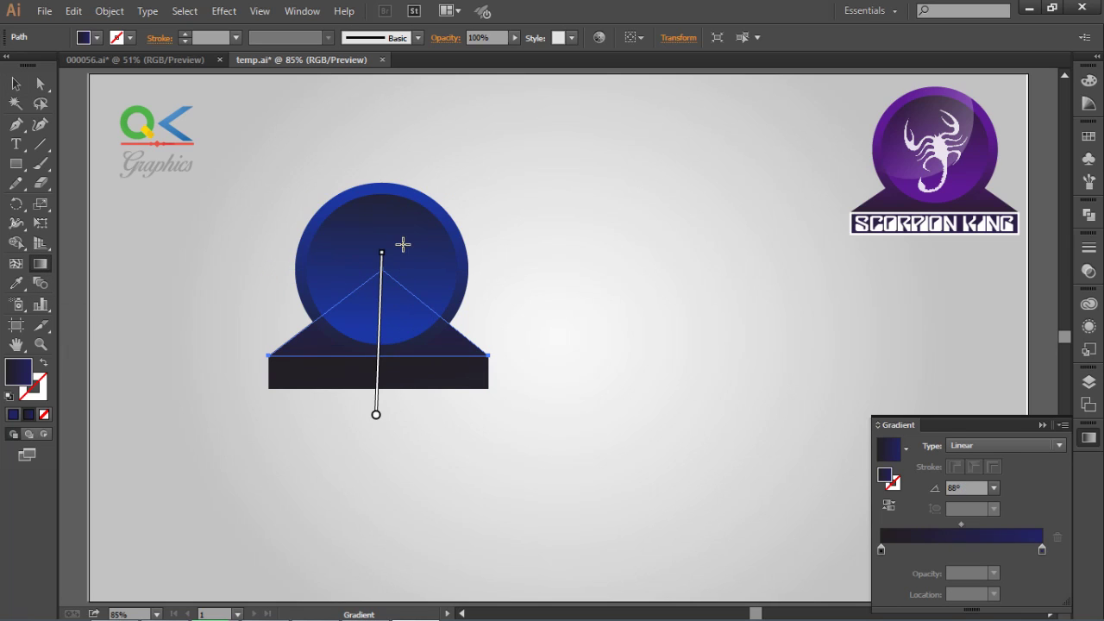
left_click_drag(382, 381, 384, 376)
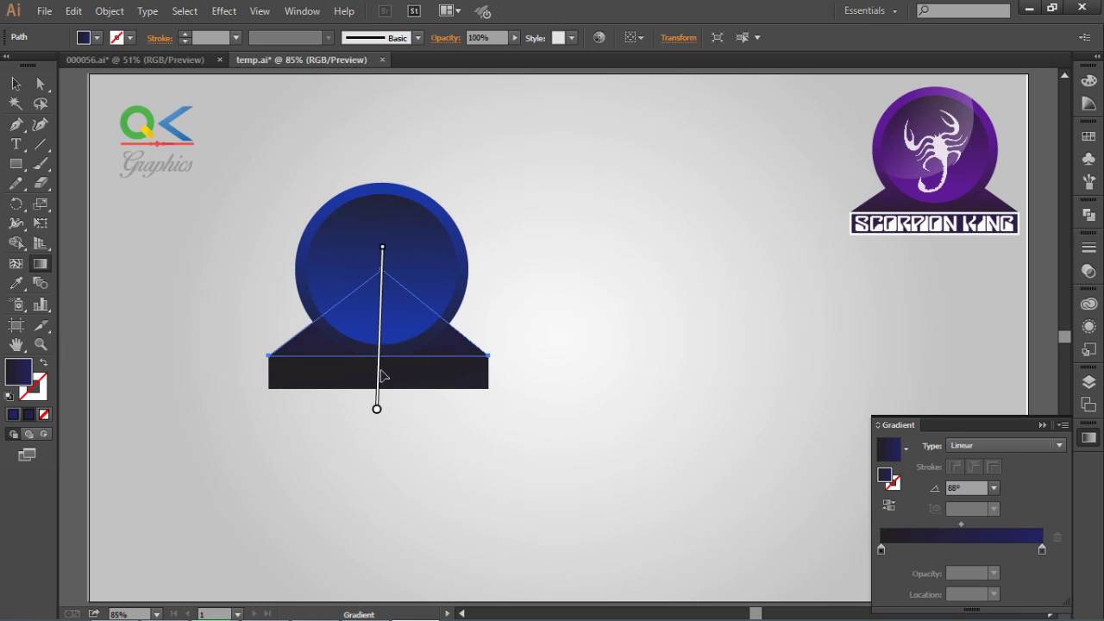
left_click(16, 84)
left_click(160, 259)
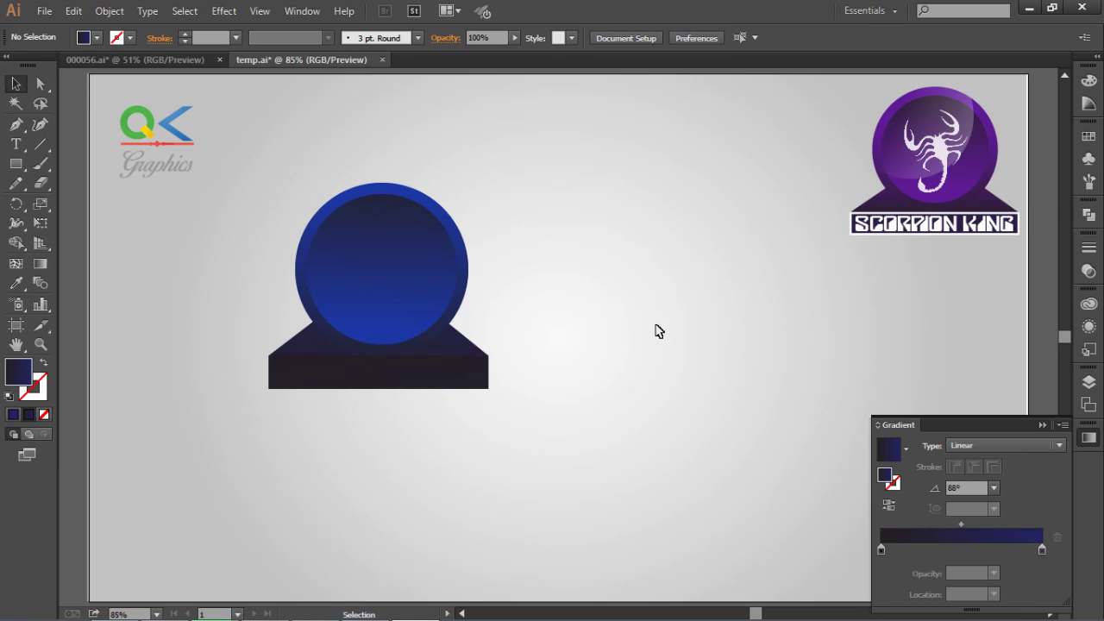
Give the base rectangle a thin white stroke, then switch to the browser
left_click(417, 389)
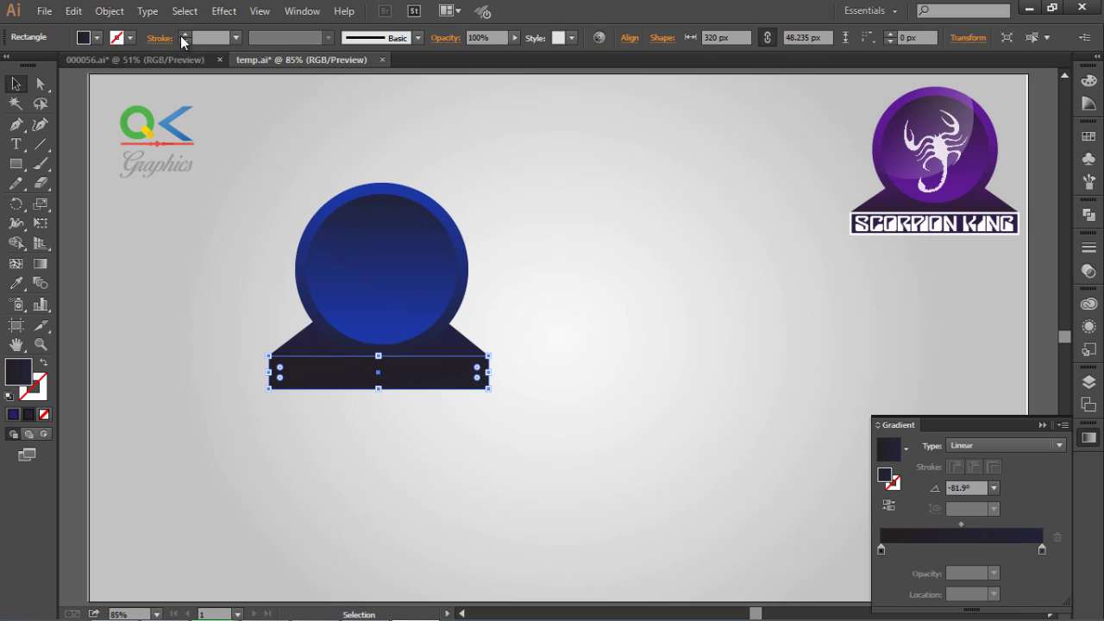
left_click(183, 34)
left_click(129, 38)
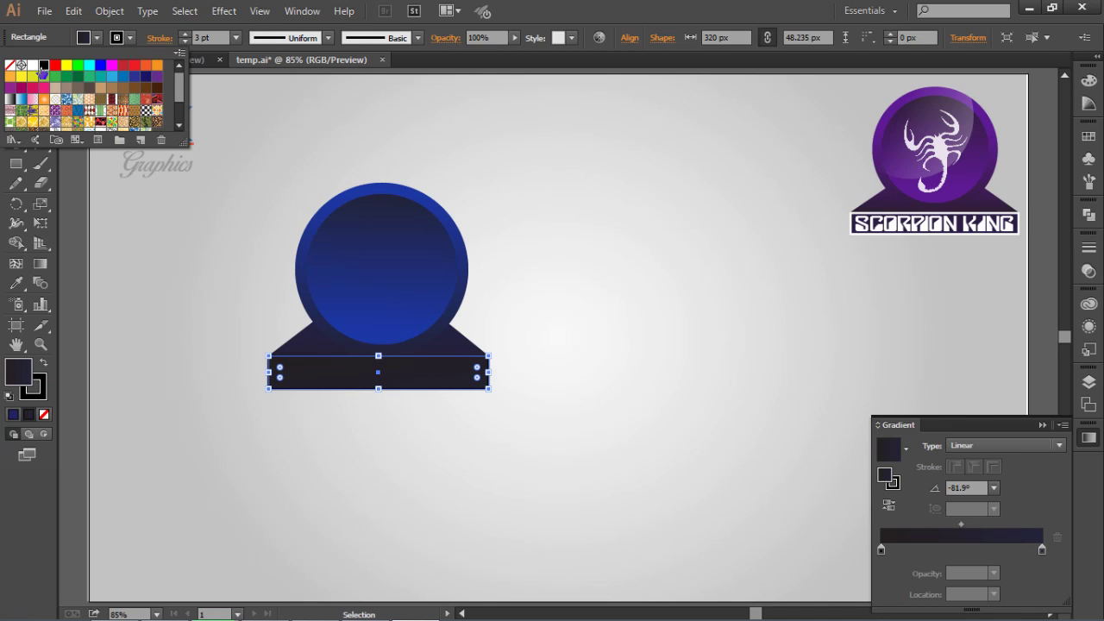
left_click(33, 66)
left_click(623, 194)
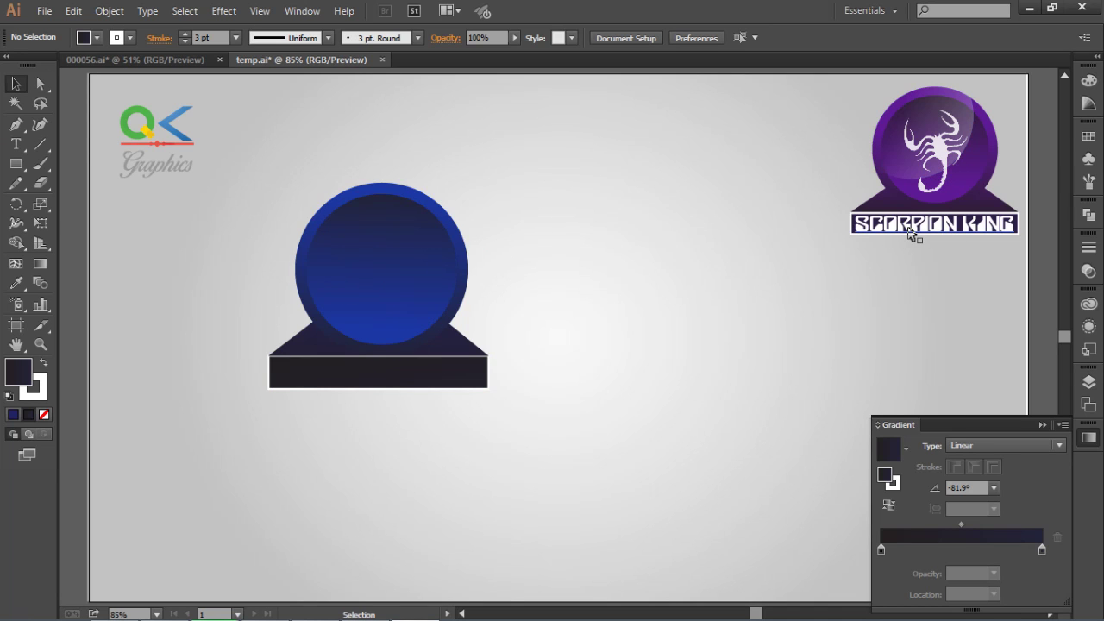
key("alt+Tab")
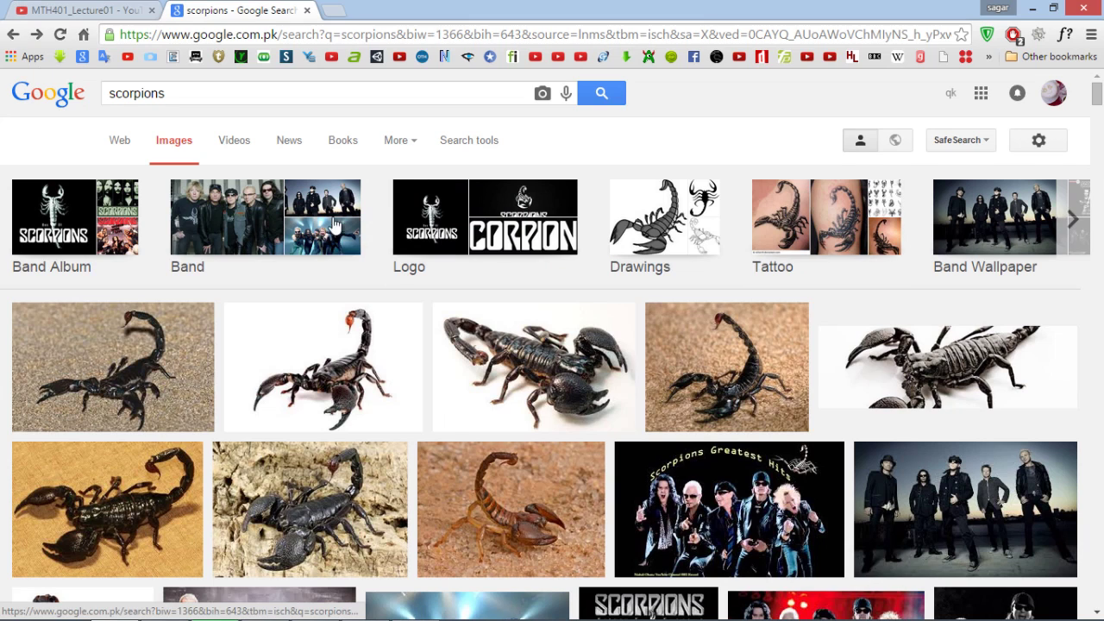
Narrow the scorpion image search to Drawings and copy a black scorpion silhouette image
double_click(153, 92)
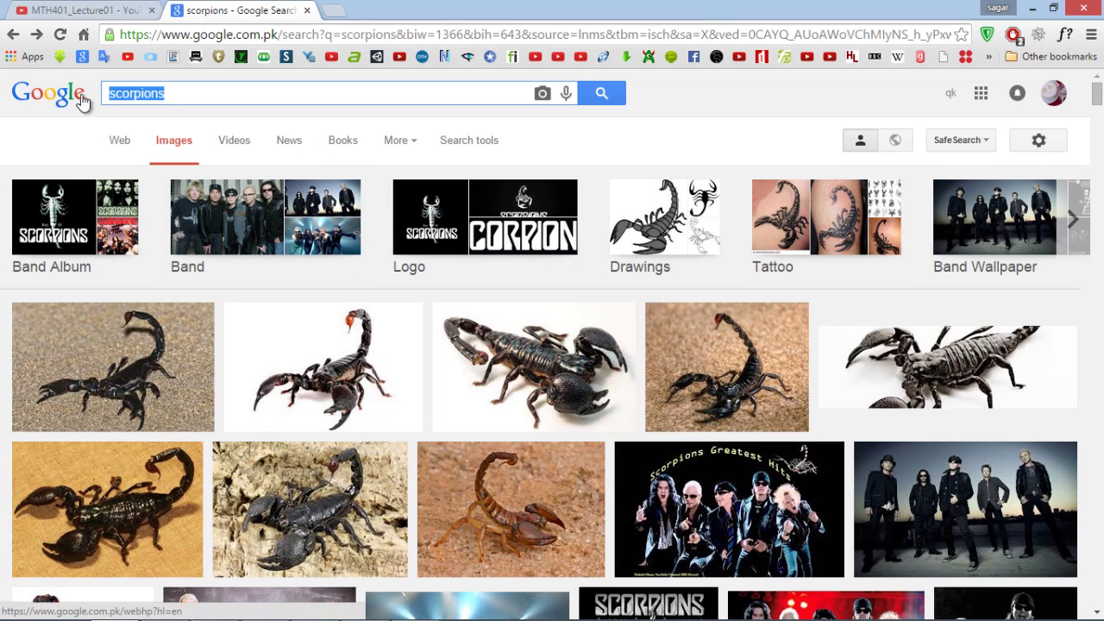
left_click(648, 245)
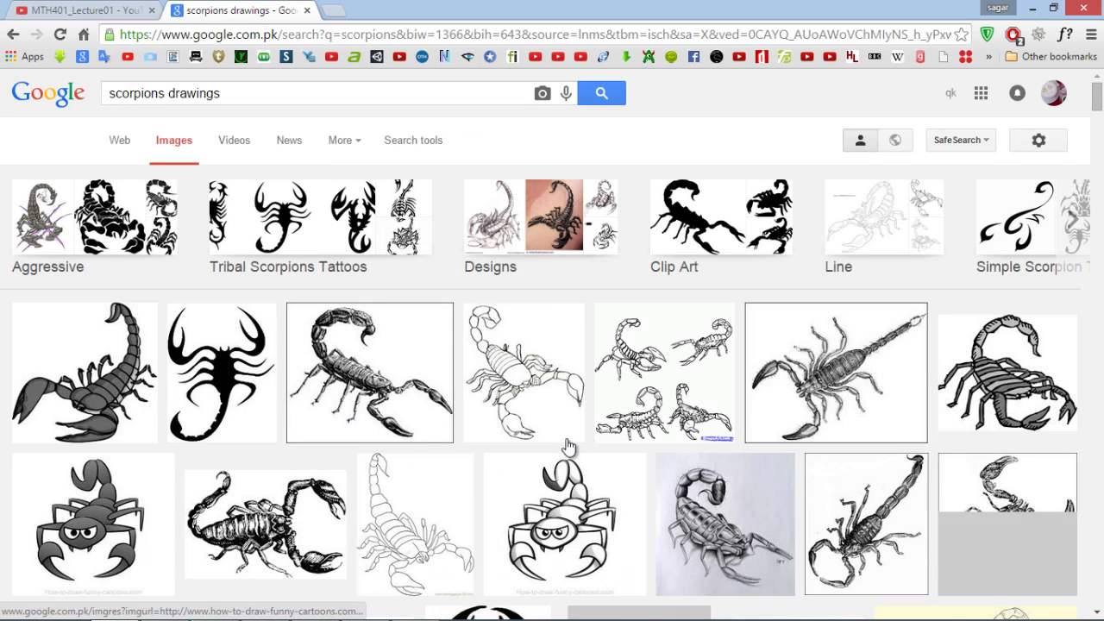
scroll(611, 405, "down", 1)
scroll(615, 408, "down", 1)
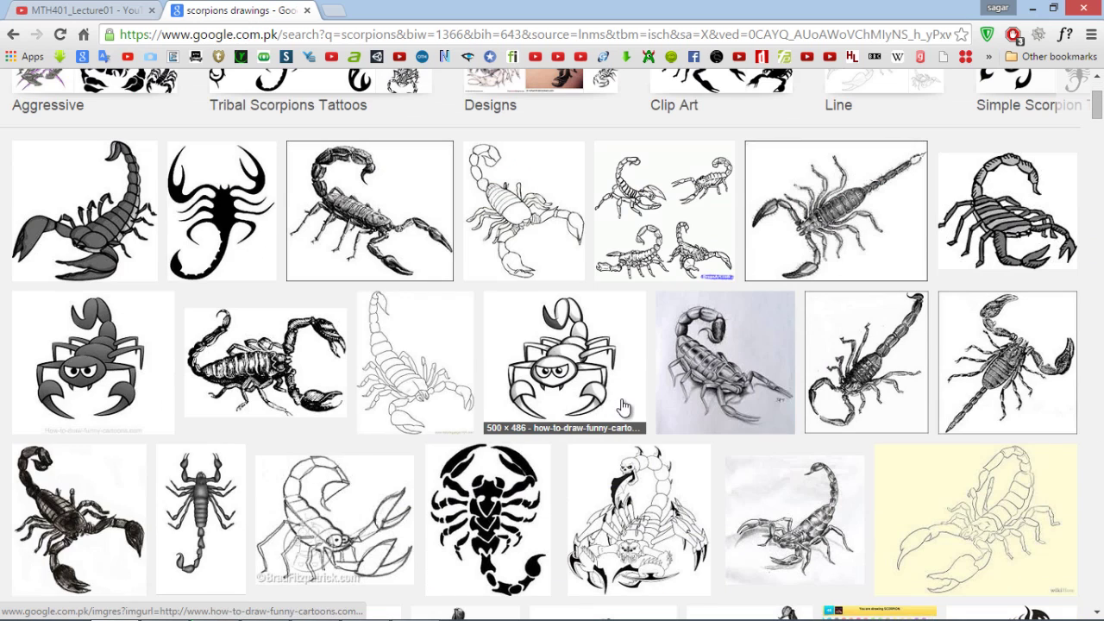
scroll(623, 406, "up", 1)
scroll(624, 406, "up", 1)
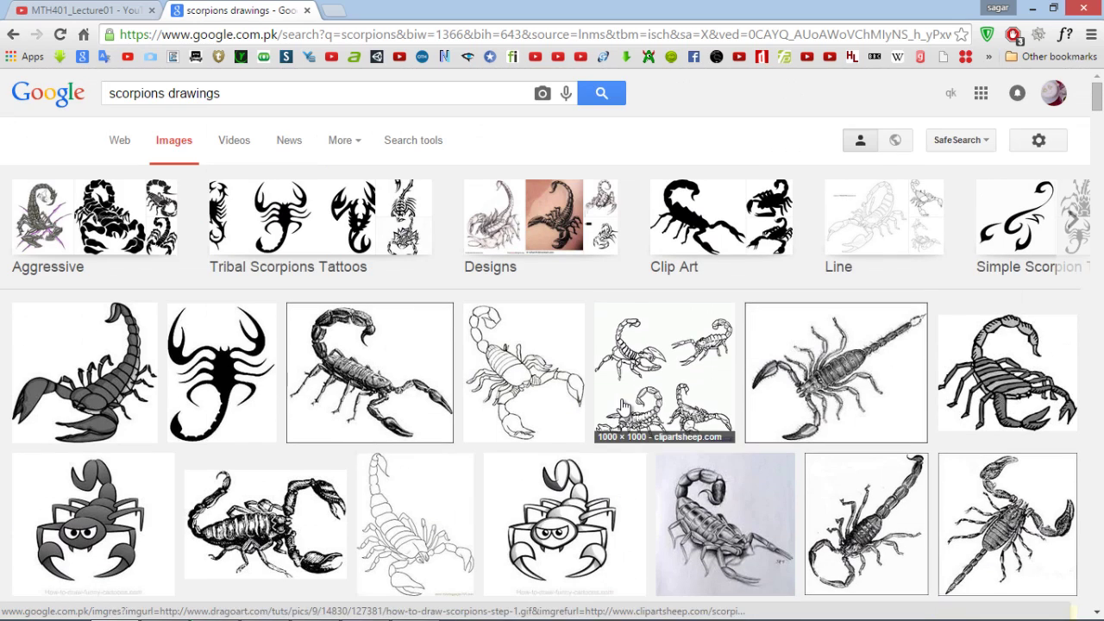
left_click(223, 380)
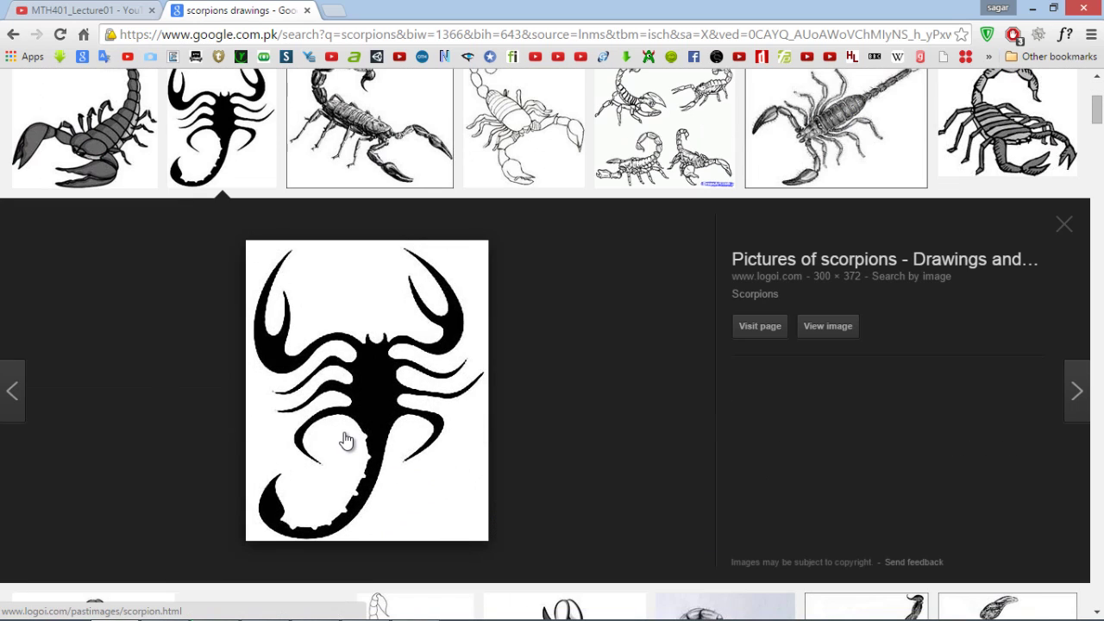
right_click(382, 326)
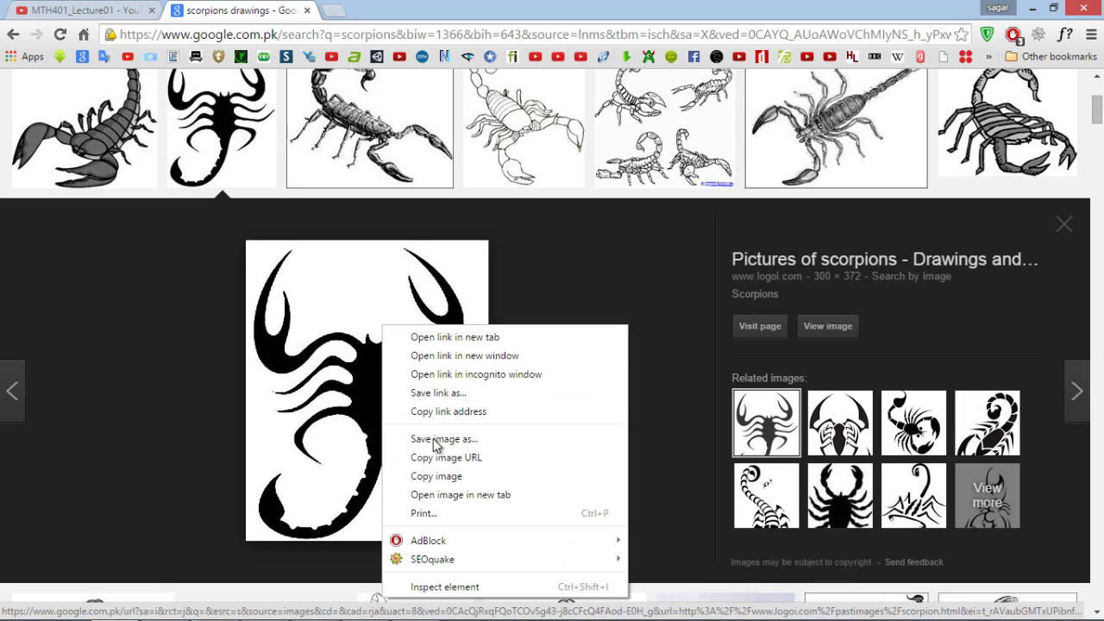
left_click(456, 485)
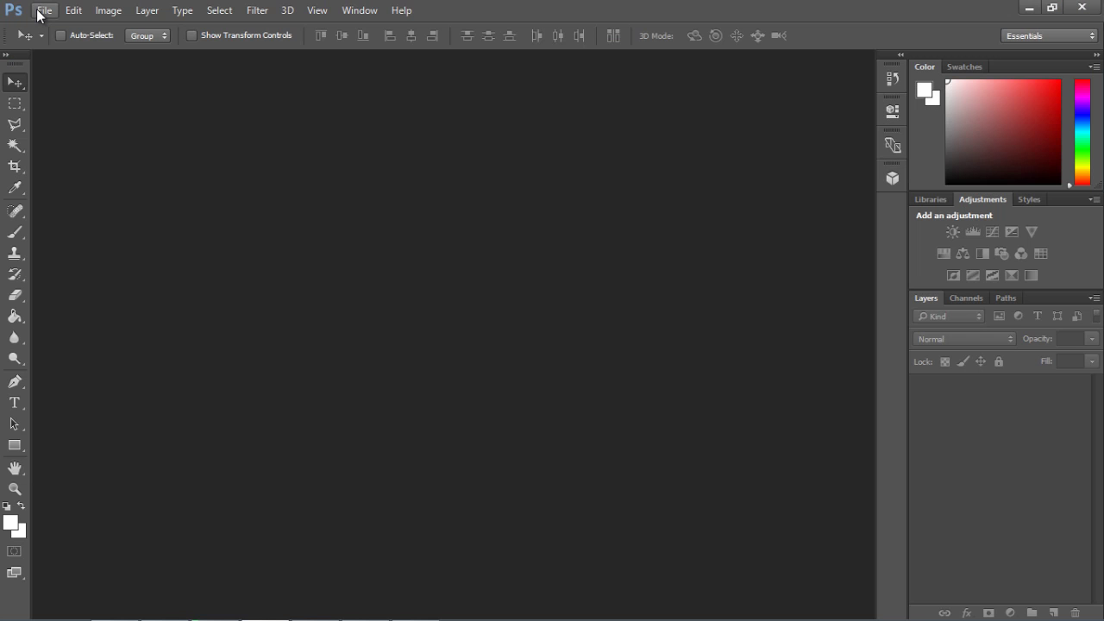
Create a new Photoshop document with default settings and paste the scorpion image into it
left_click(44, 9)
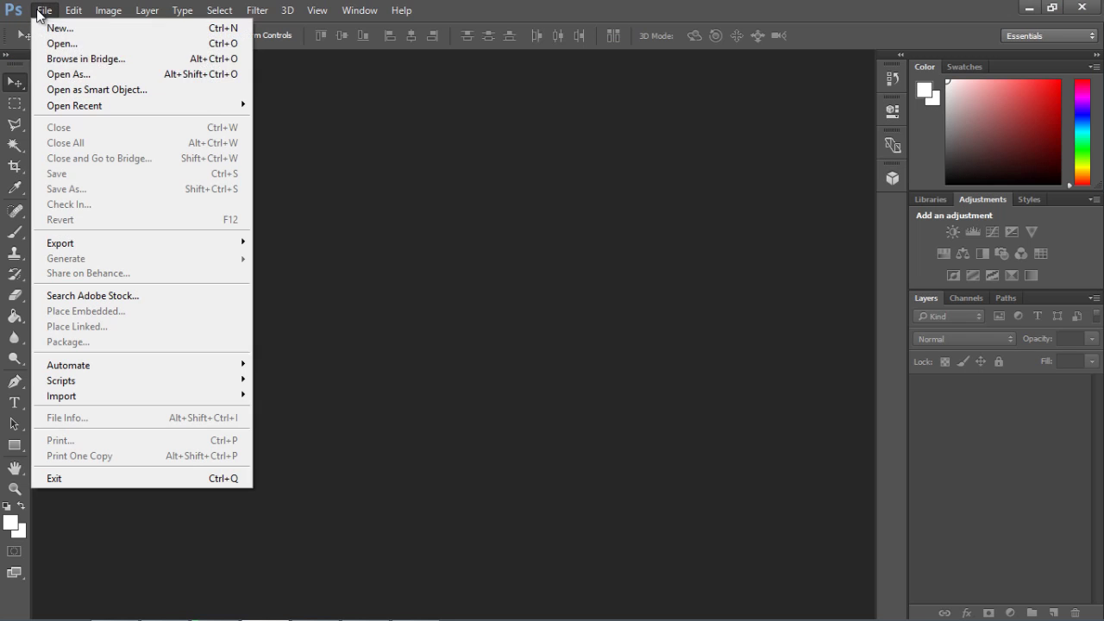
left_click(134, 28)
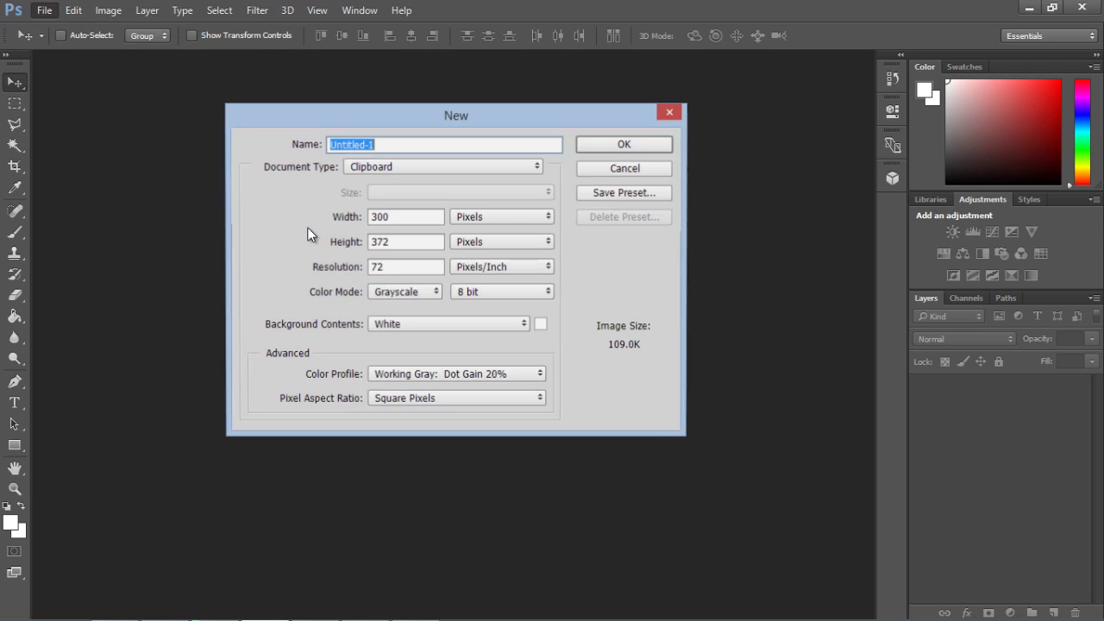
left_click(618, 151)
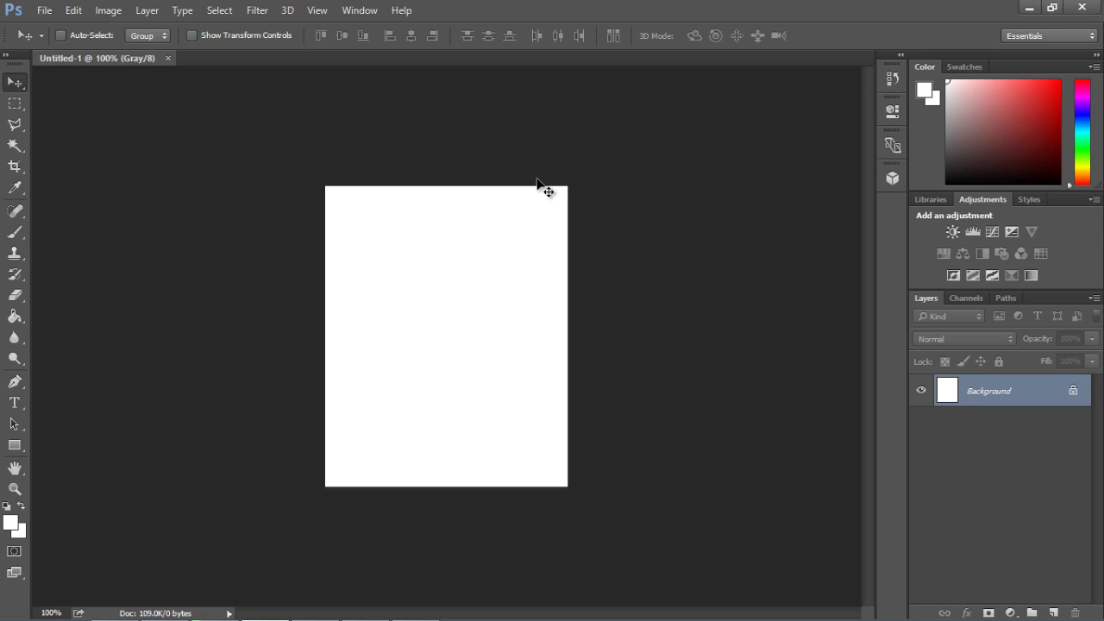
left_click(73, 11)
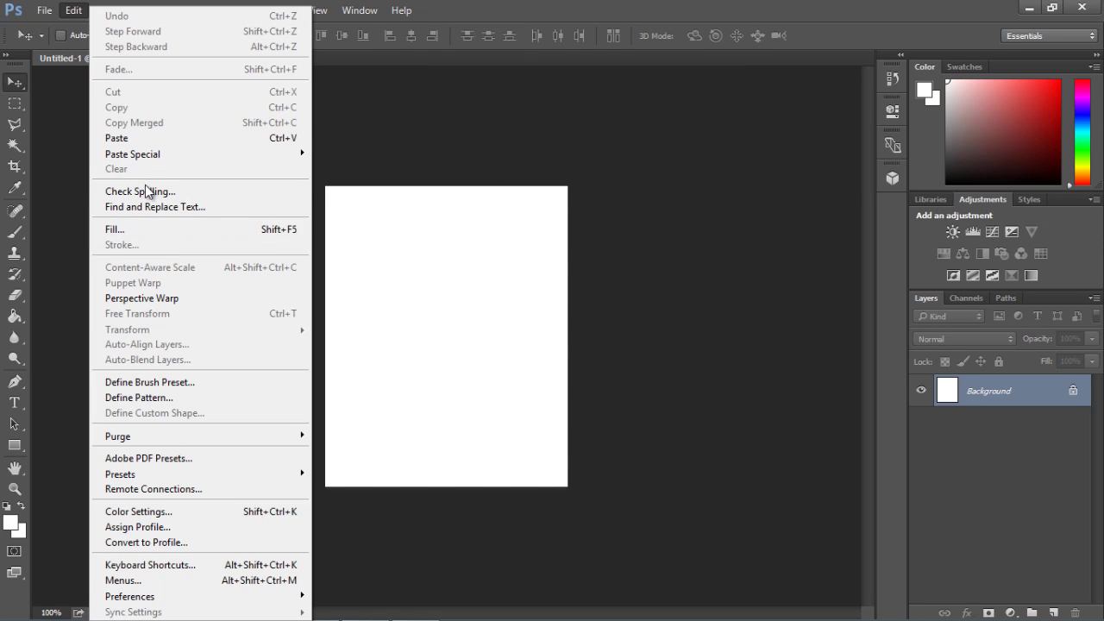
left_click(147, 140)
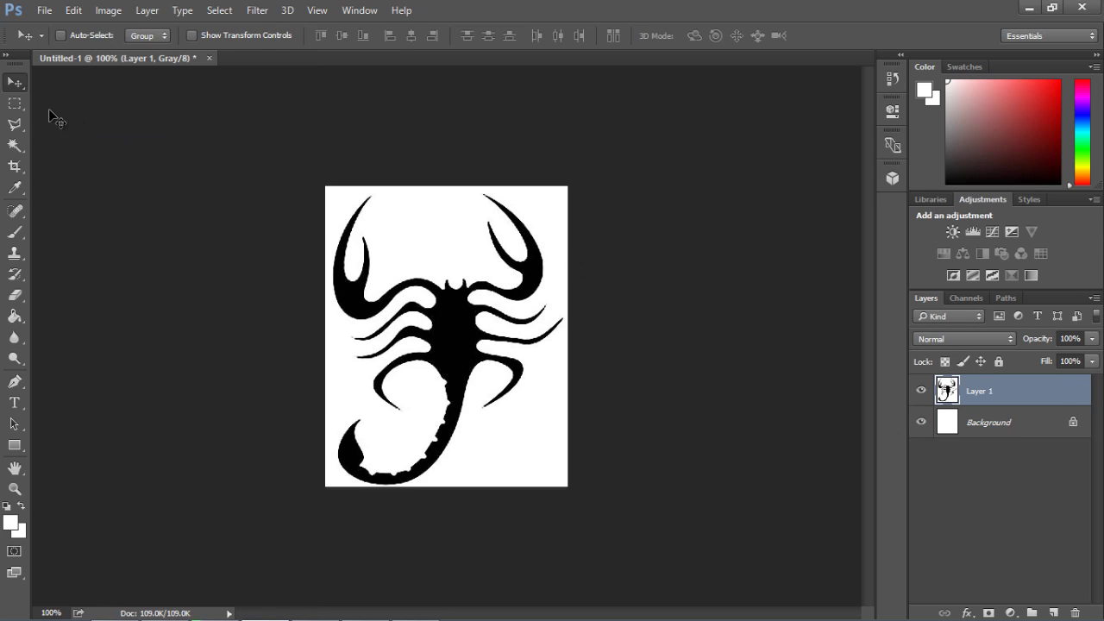
Delete the Background layer and cut away the white surround with the Magic Wand
right_click(1061, 428)
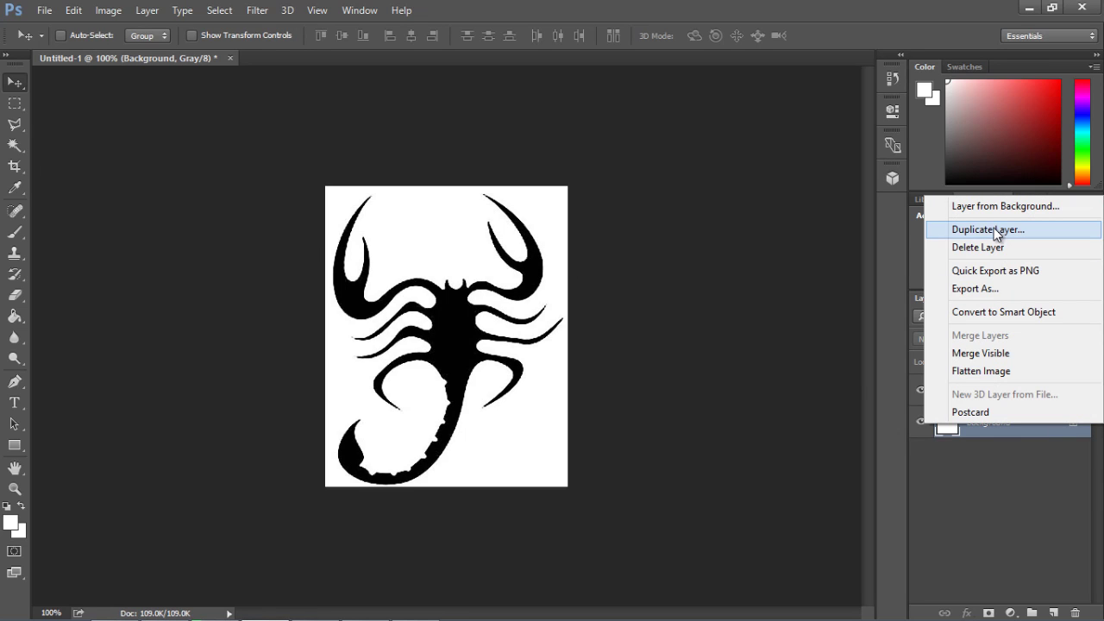
left_click(940, 247)
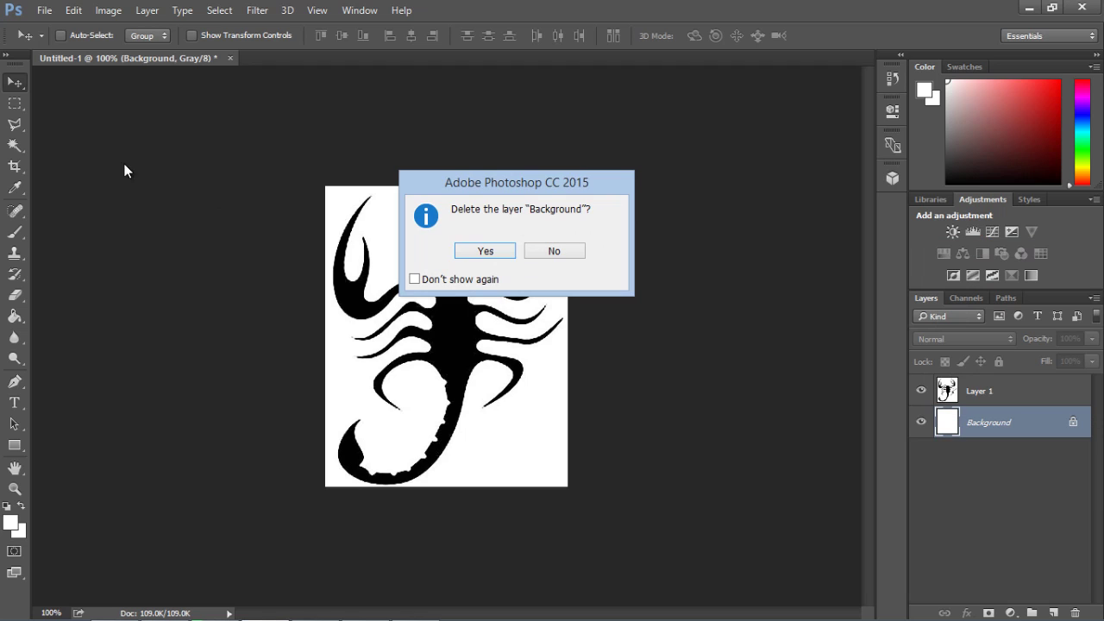
left_click(486, 252)
left_click(16, 147)
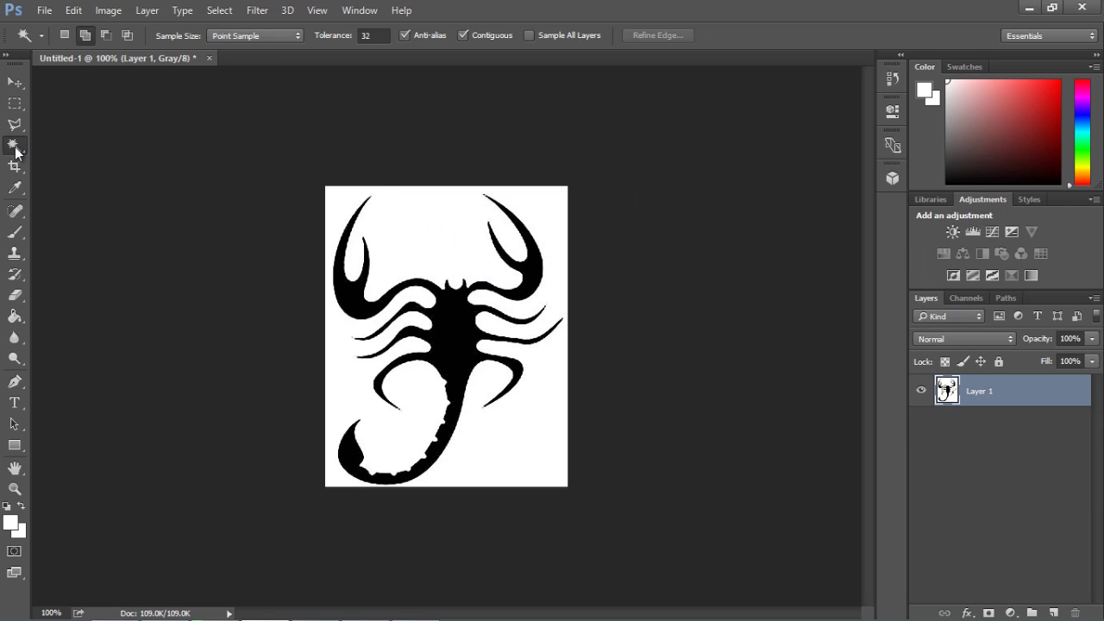
left_click(423, 240)
left_click(73, 10)
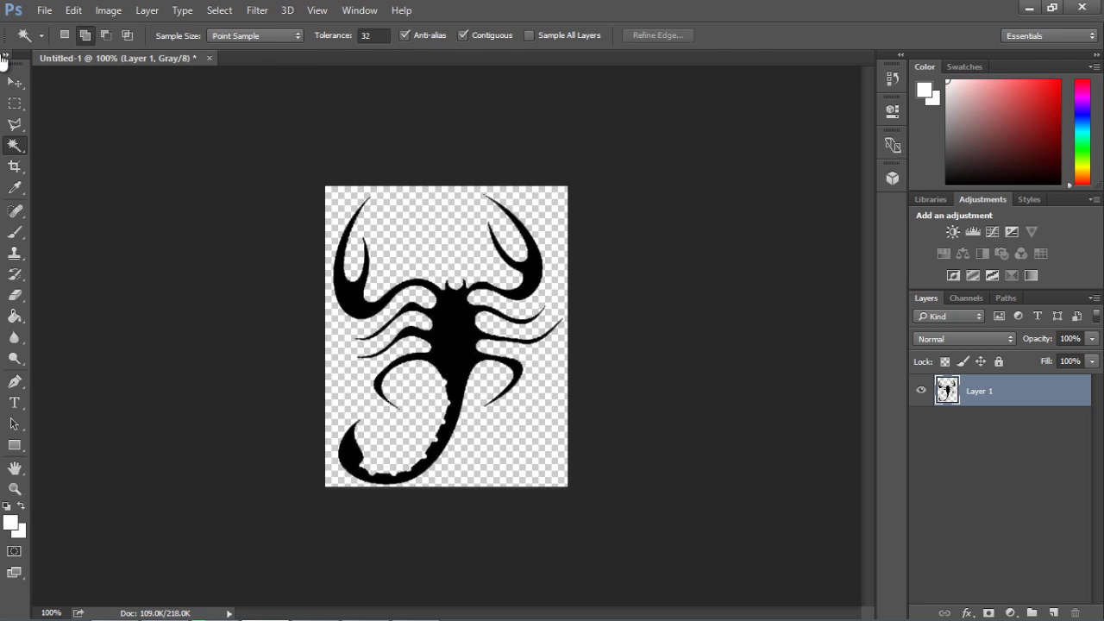
left_click(14, 82)
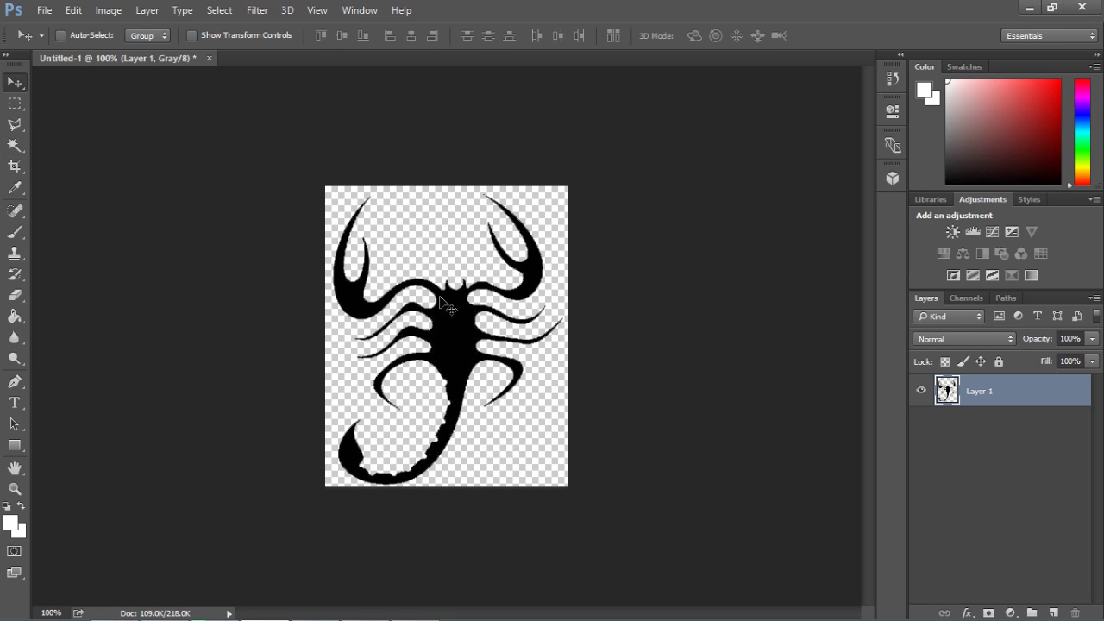
Load the scorpion as a selection and Paint Bucket-fill it with white
key("ctrl+a")
key("ctrl+d")
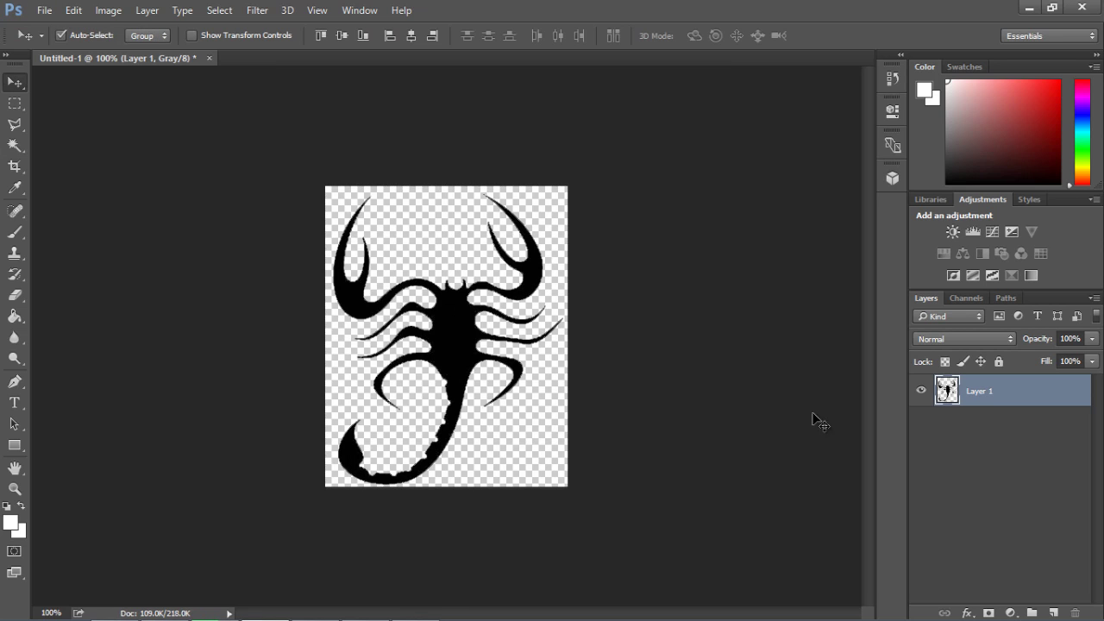
left_click(947, 392, "ctrl")
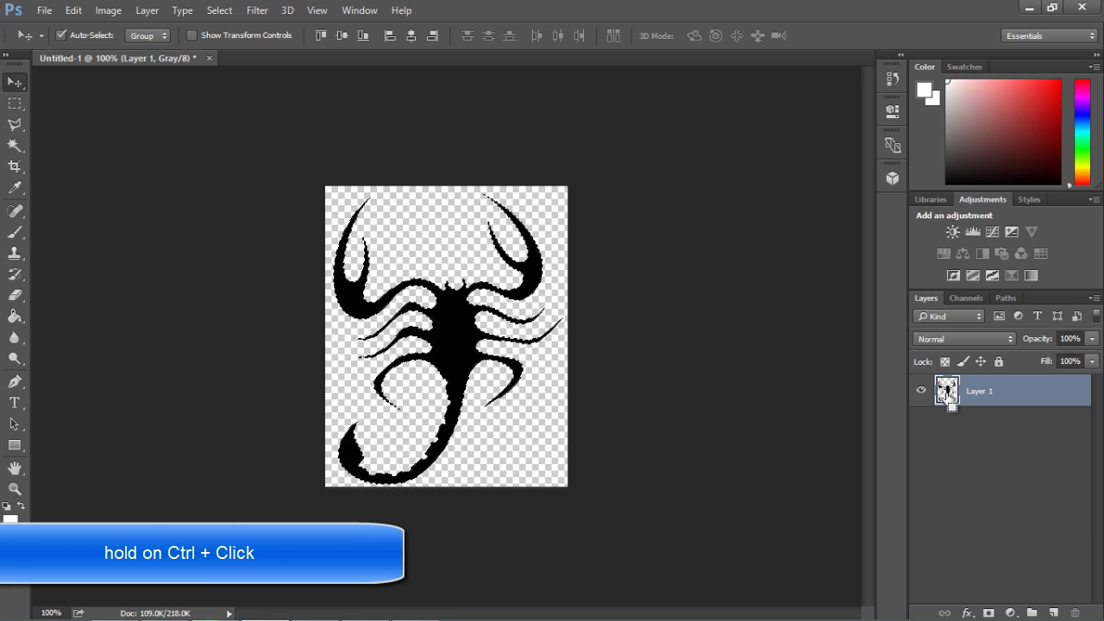
left_click(17, 318)
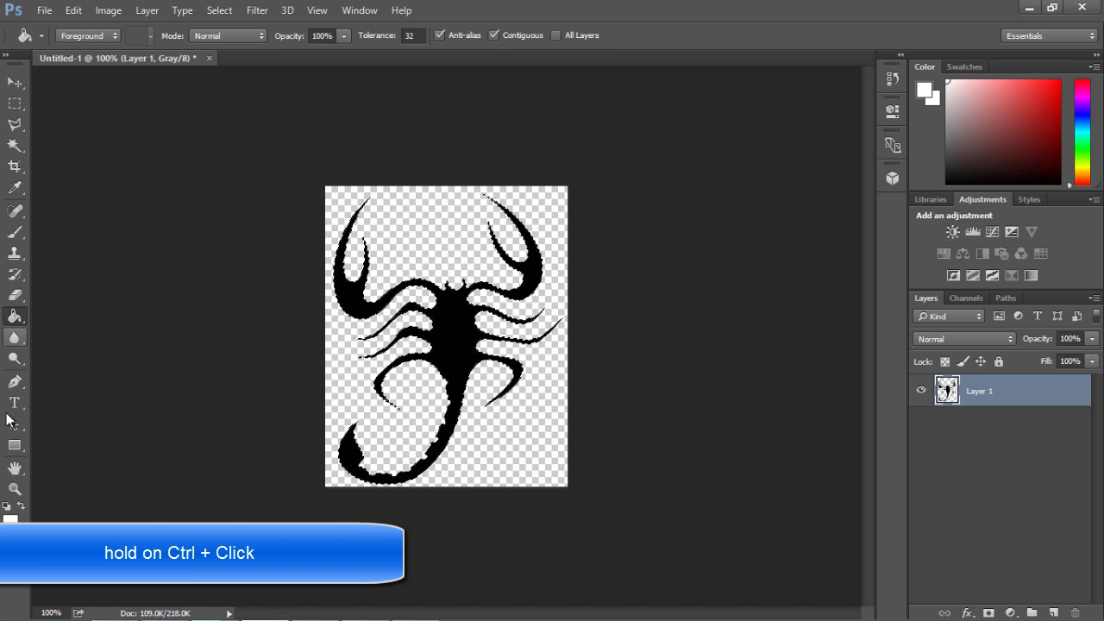
left_click(10, 524)
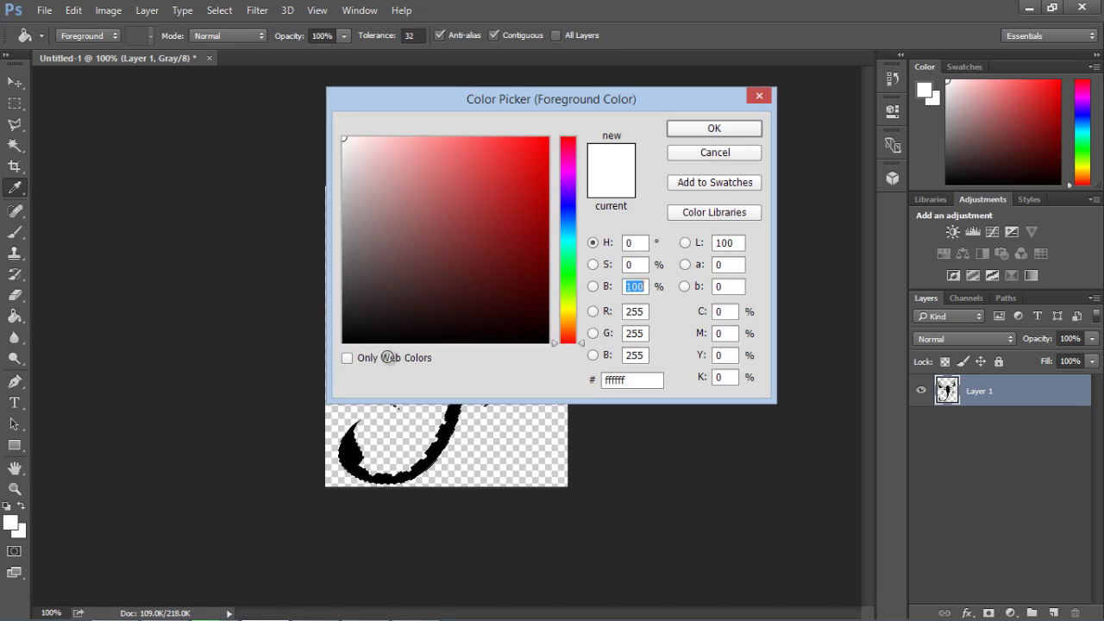
left_click_drag(360, 153, 335, 131)
left_click(677, 135)
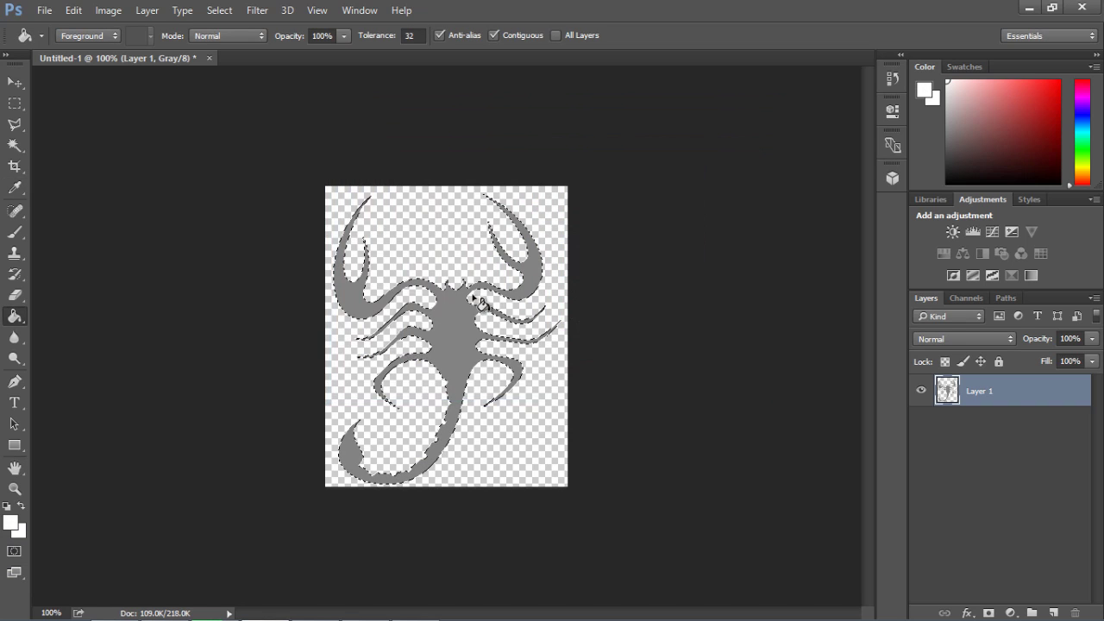
left_click(461, 328)
left_click(15, 82)
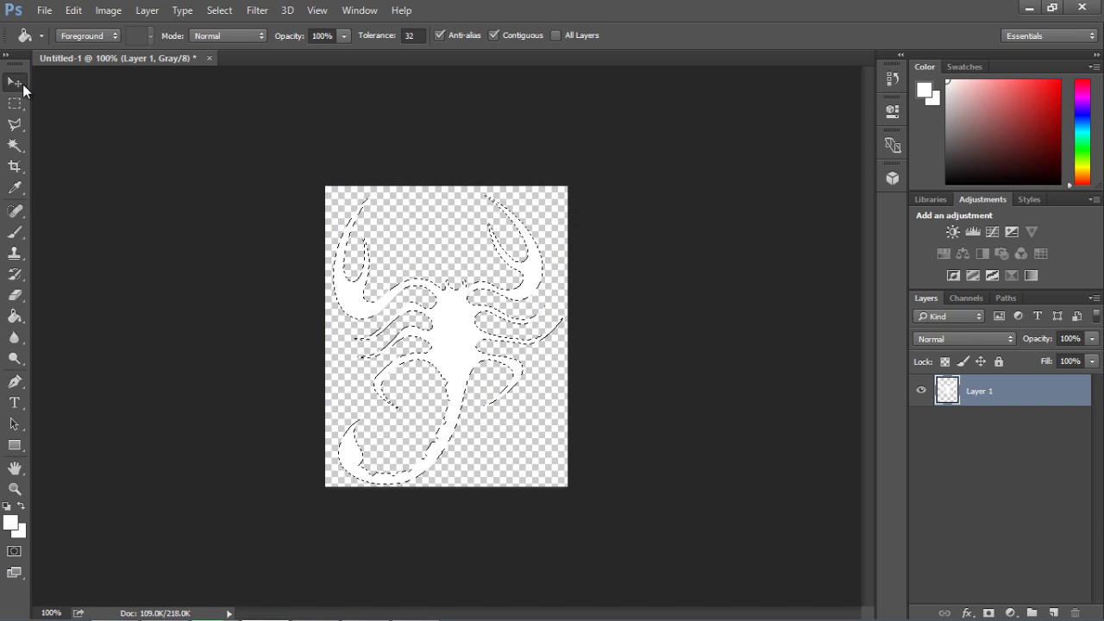
key("ctrl+d")
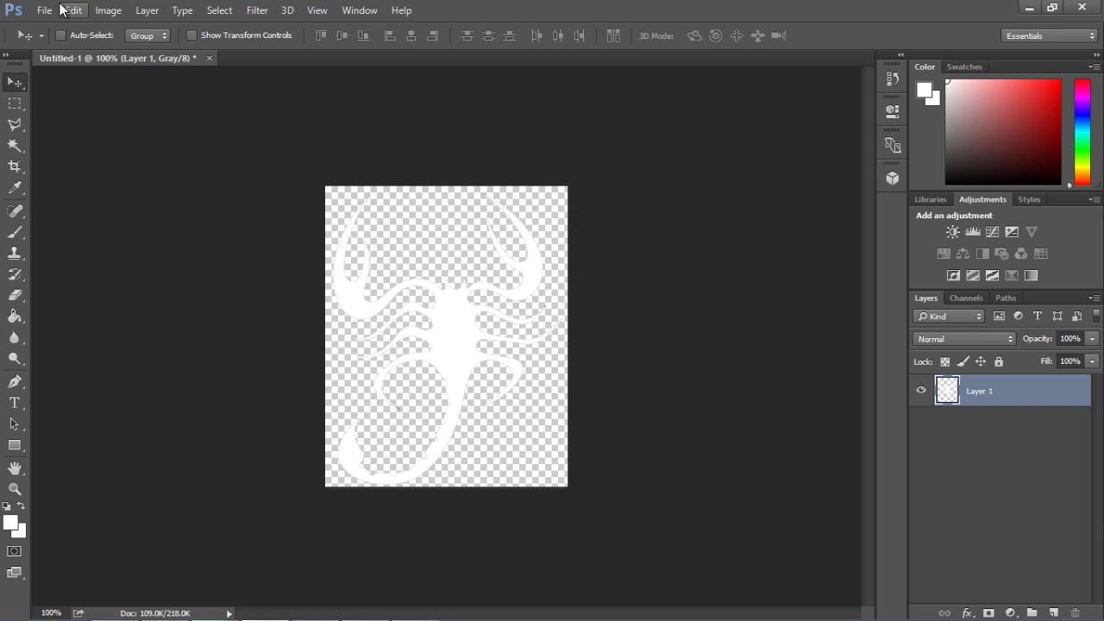
left_click(44, 9)
Save the scorpion as PNG named sco on the Desktop with default PNG options
left_click(143, 176)
left_click(223, 296)
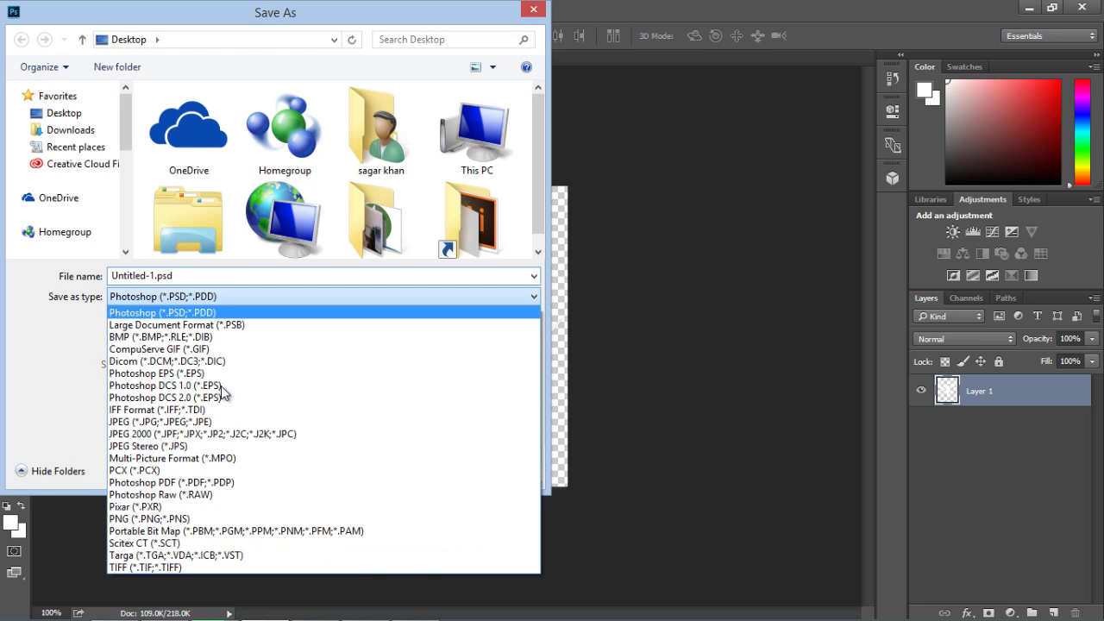
left_click(286, 520)
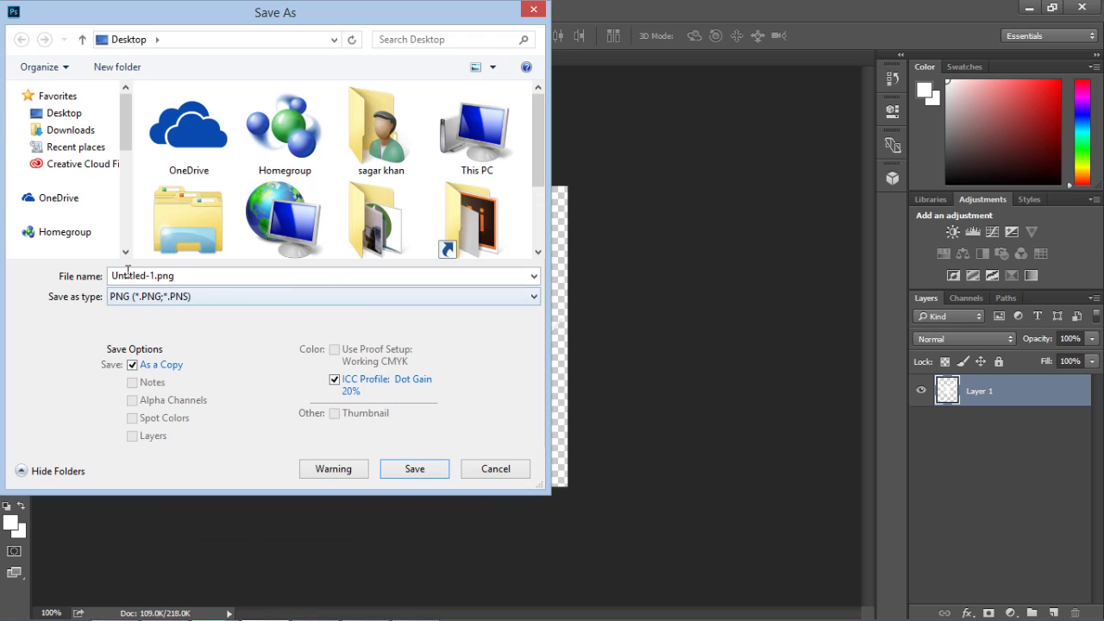
double_click(127, 276)
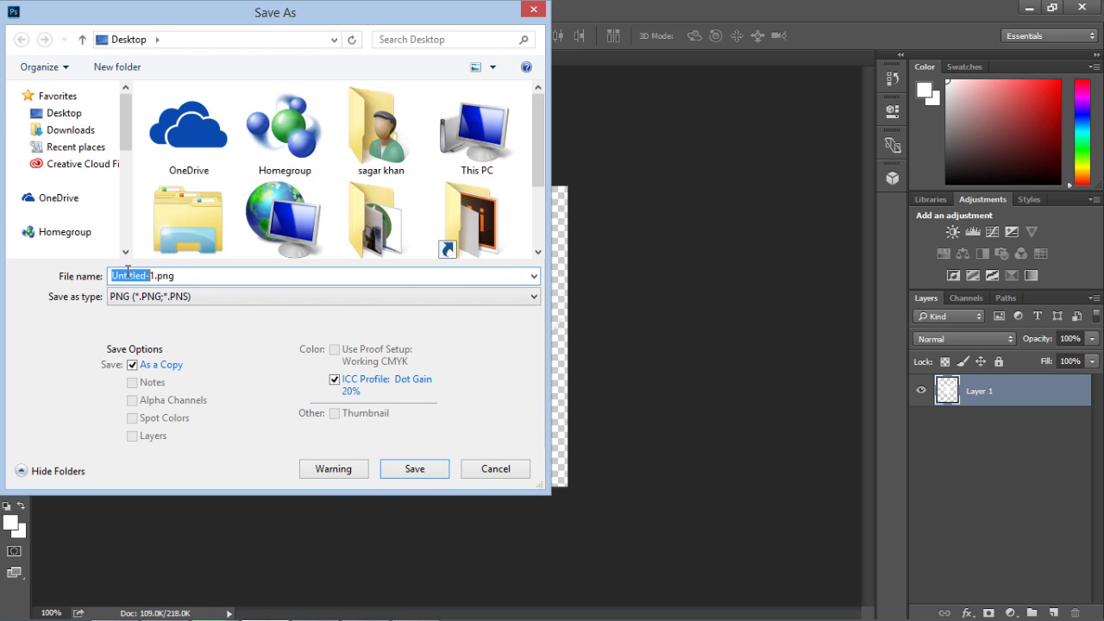
type("س")
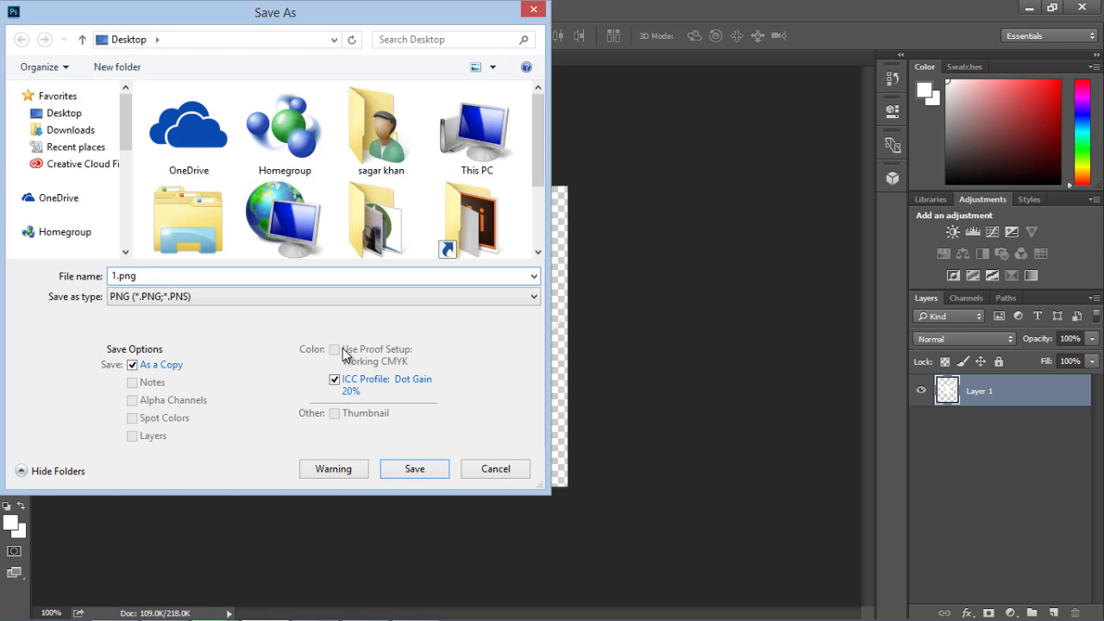
key("super+space")
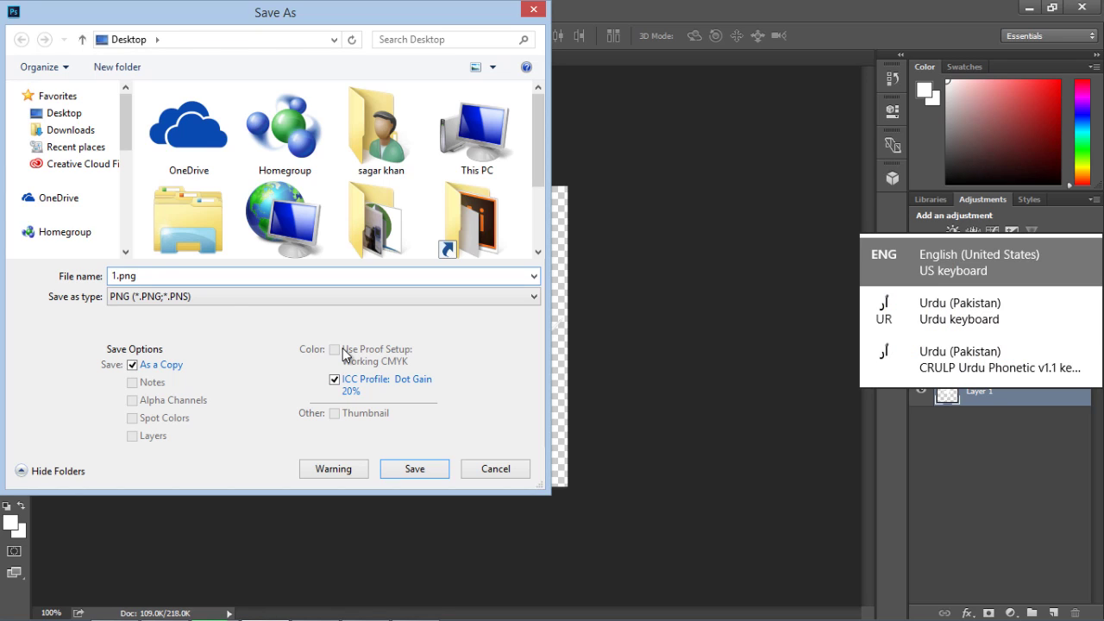
left_click(449, 466)
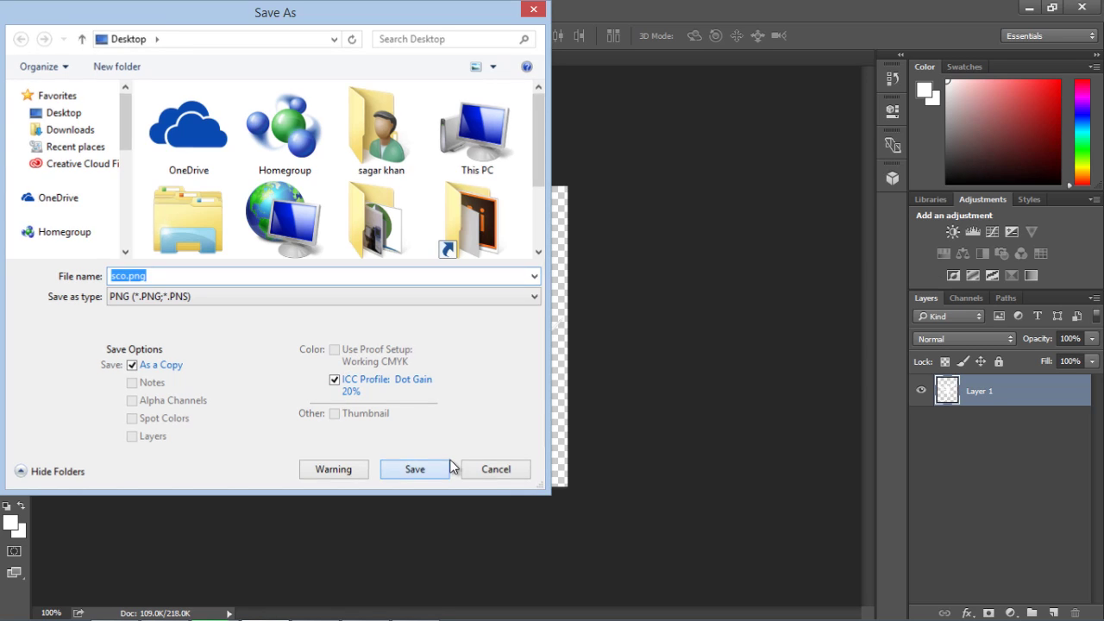
left_click(637, 184)
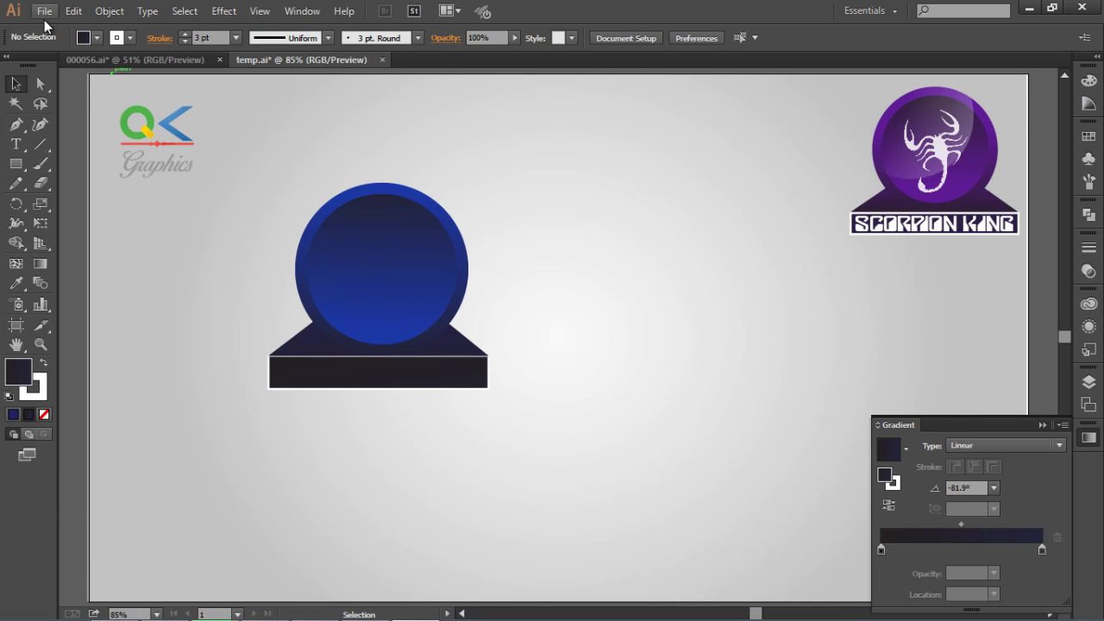
Place sco.png from the Desktop onto the artboard
left_click(44, 10)
left_click(92, 293)
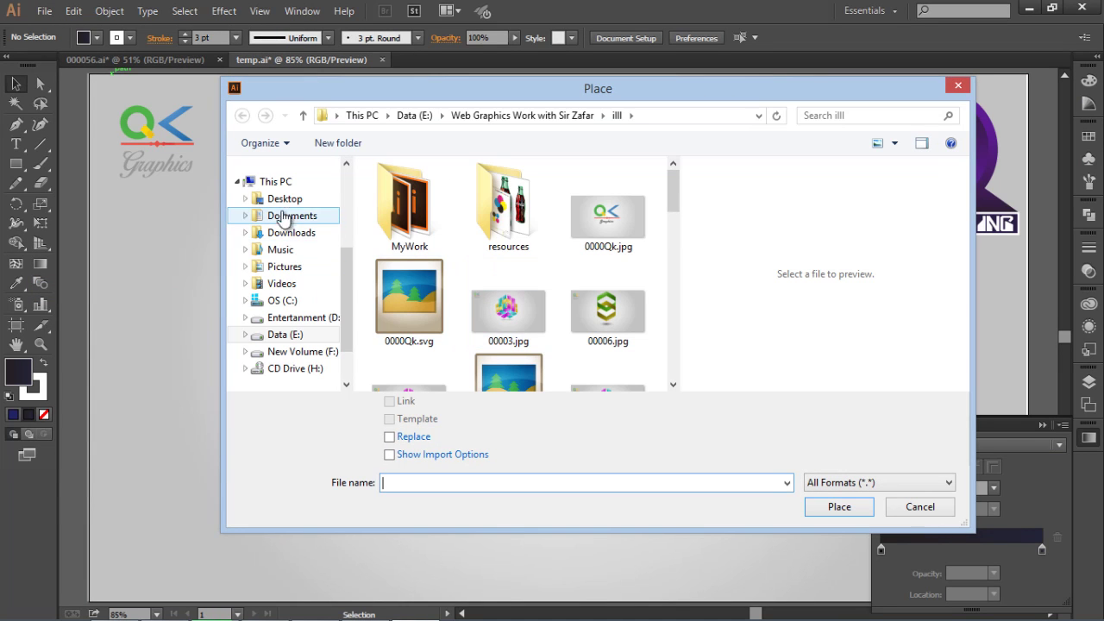
left_click(285, 199)
scroll(517, 310, "down", 1)
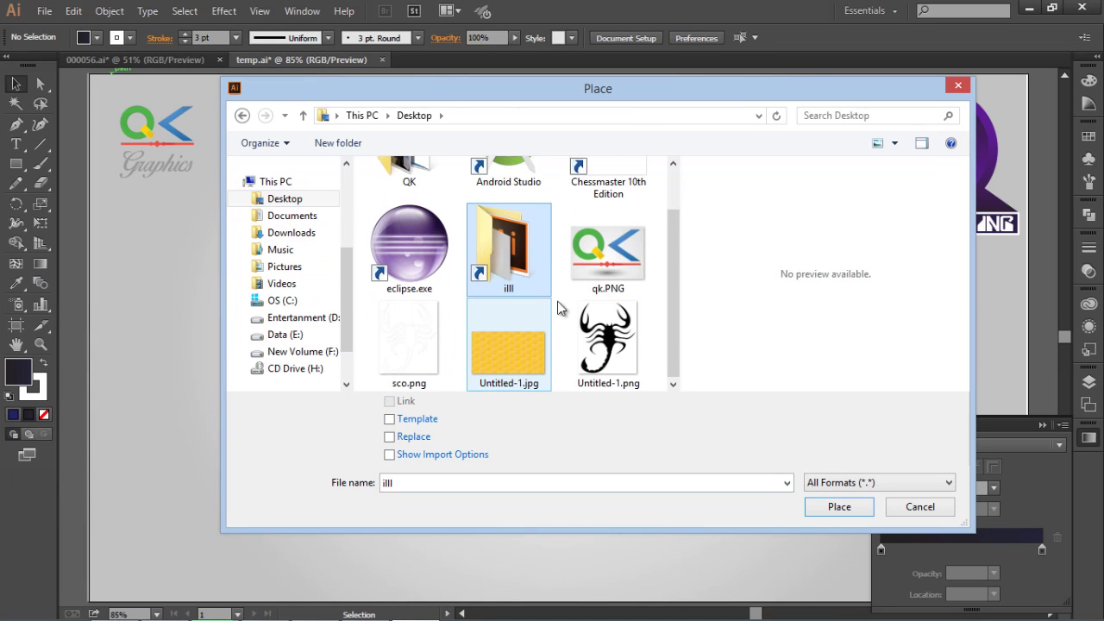
left_click(418, 342)
double_click(419, 341)
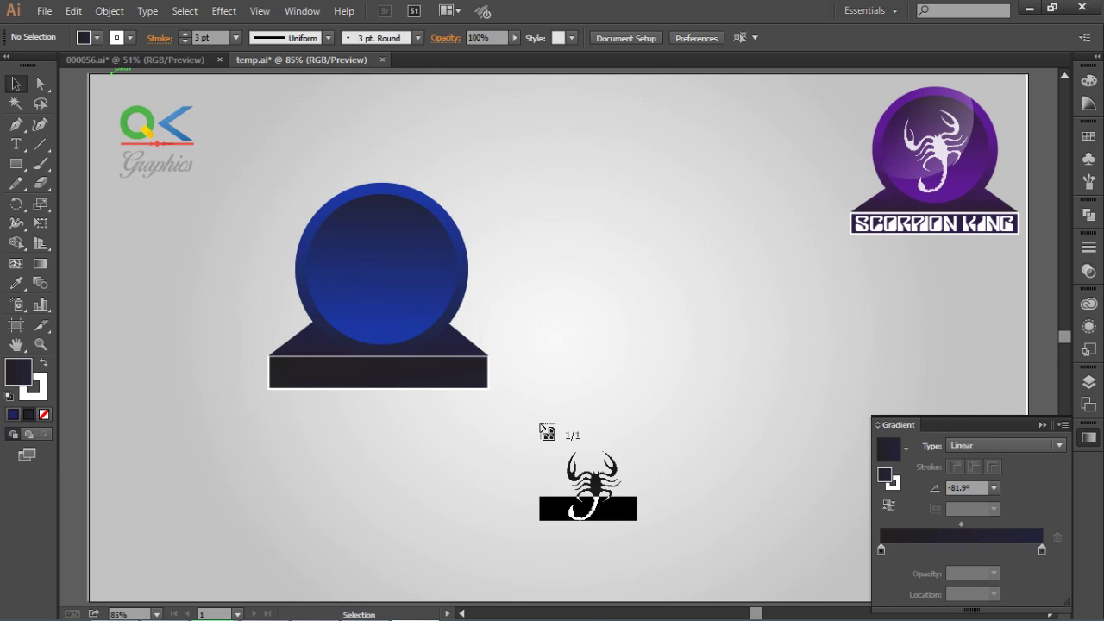
left_click(355, 235)
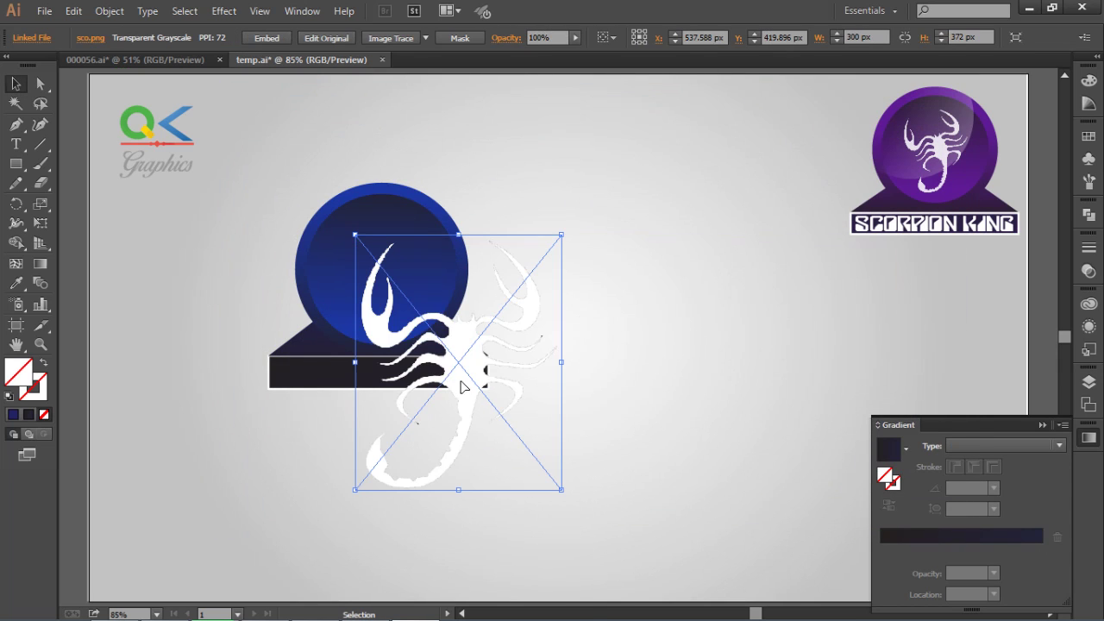
Move the scorpion over the blue circle and scale it down to fit inside
left_click_drag(468, 373, 392, 300)
mouse_move(484, 417)
left_mouse_down()
mouse_move(450, 359)
mouse_move(425, 344)
left_mouse_up()
mouse_move(372, 296)
left_mouse_down()
mouse_move(386, 273)
mouse_move(376, 272)
left_mouse_up()
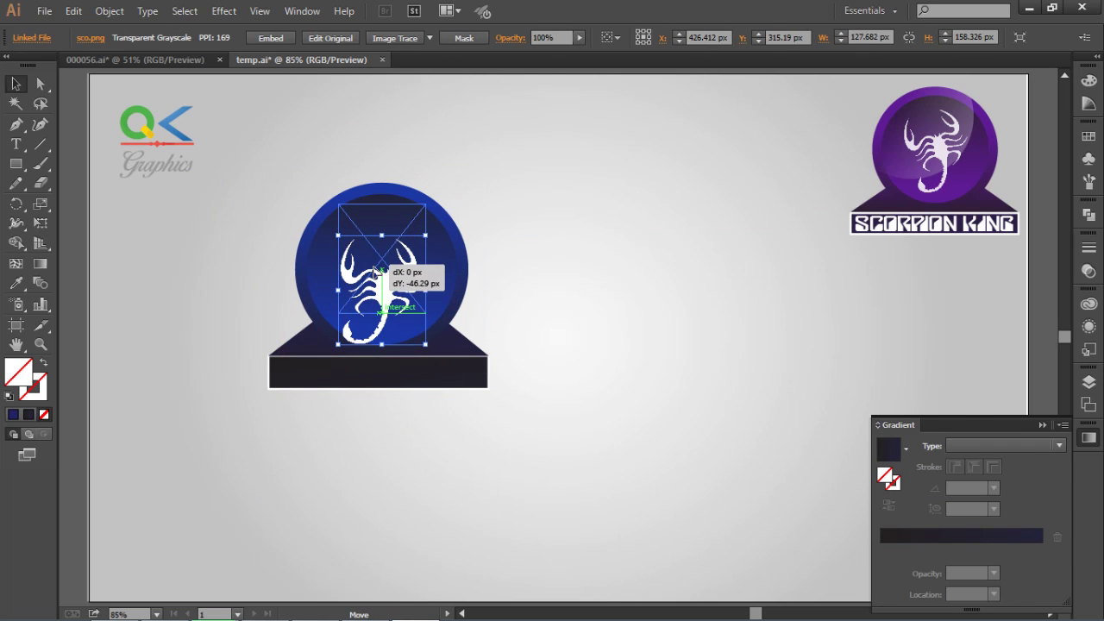
mouse_move(417, 326)
left_mouse_down()
mouse_move(446, 322)
mouse_move(455, 307)
left_mouse_up()
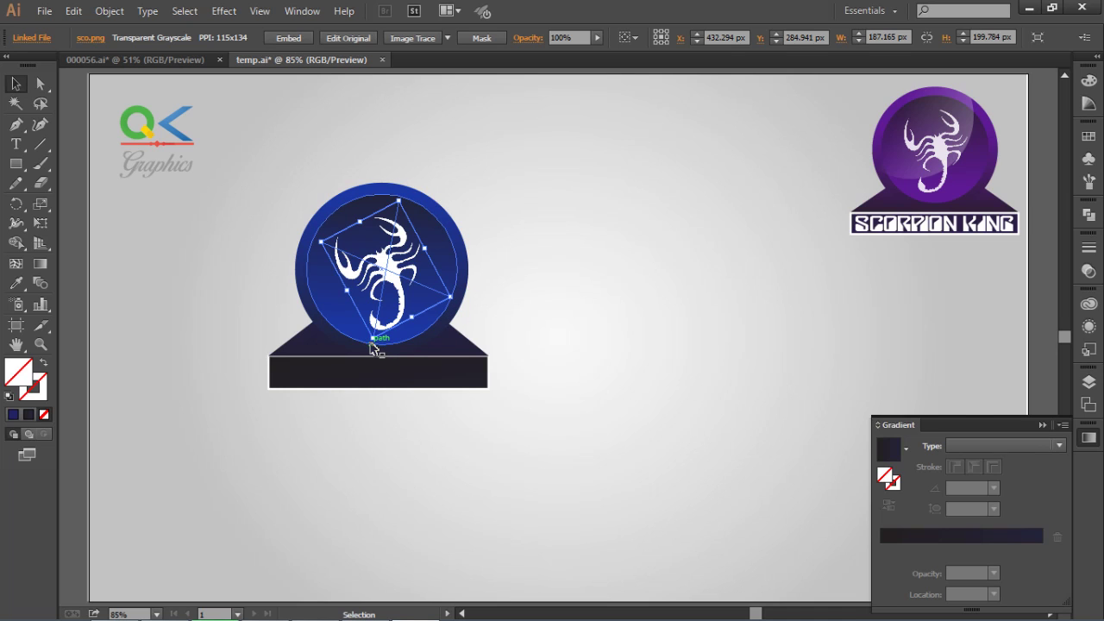
left_click_drag(370, 345, 363, 336)
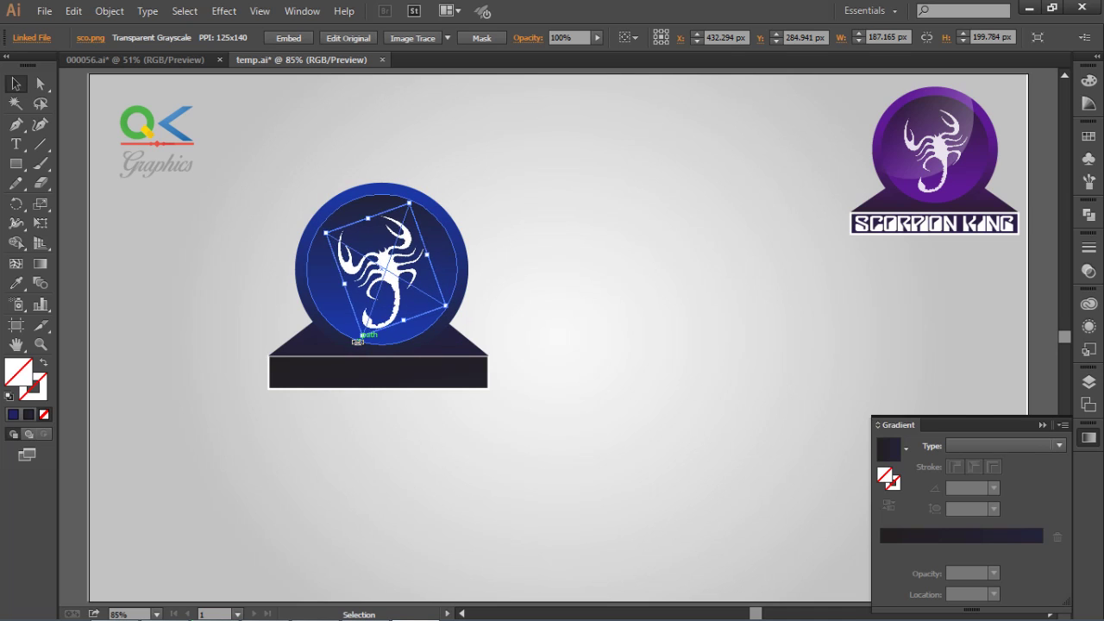
left_click(506, 362)
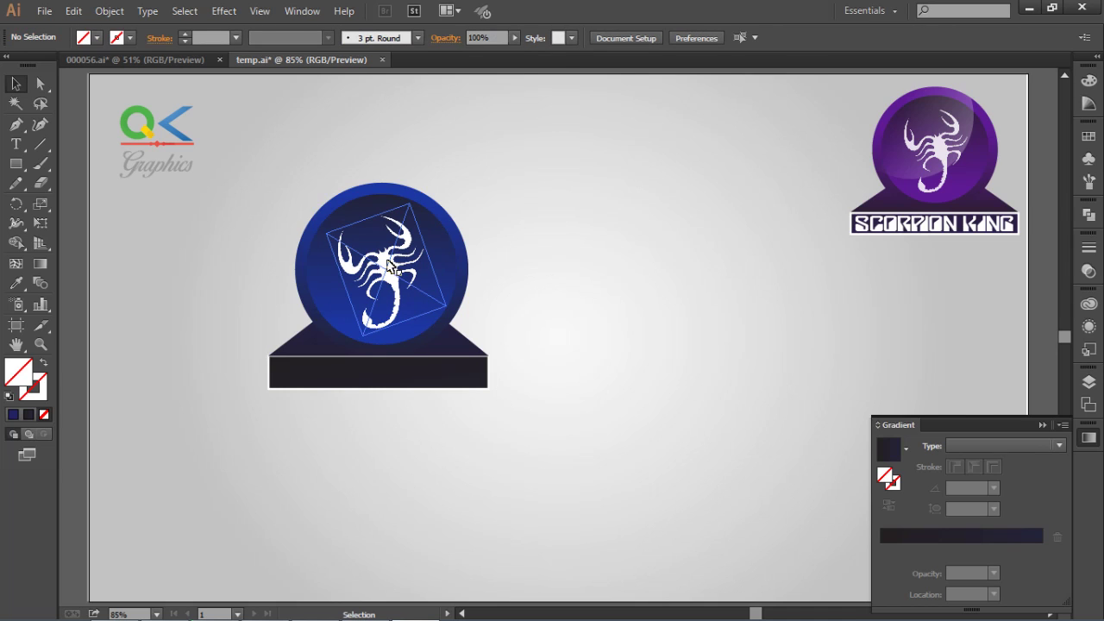
left_click(392, 276)
left_click(545, 254)
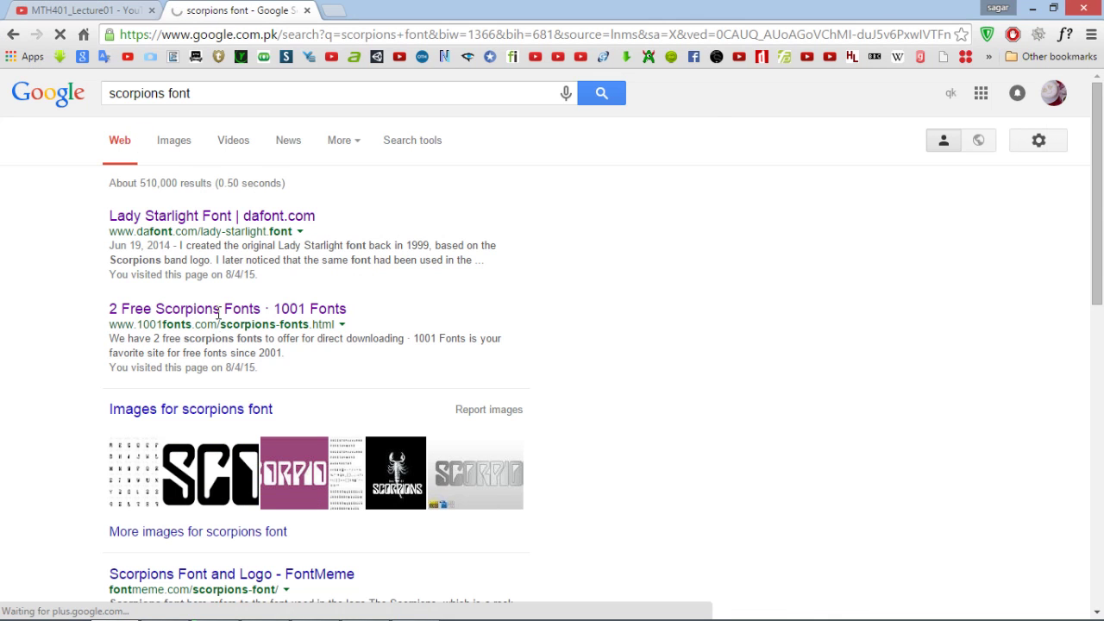
Download Lady Starlight from 1001 Fonts and select lady starlight.ttf in the archive
left_click(261, 319)
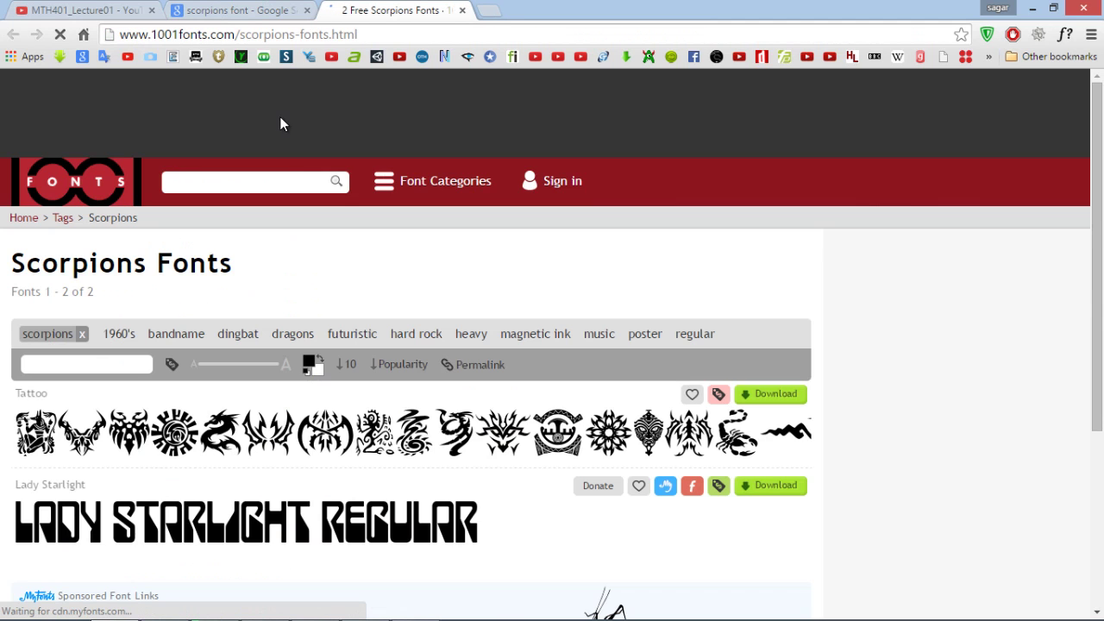
scroll(278, 501, "down", 3)
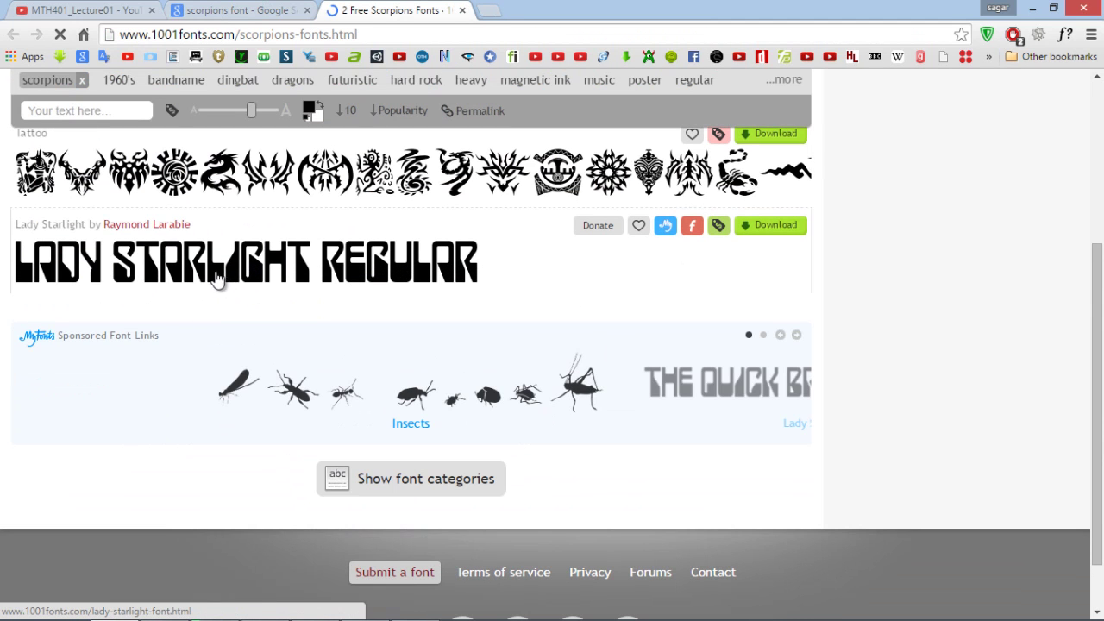
left_click(782, 229)
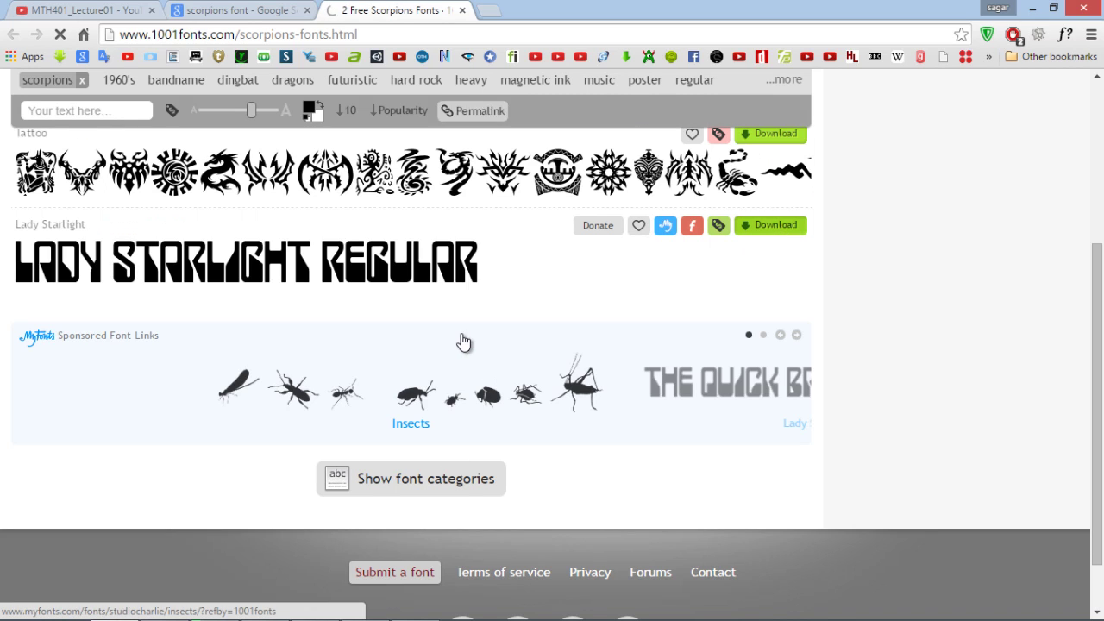
left_click(82, 599)
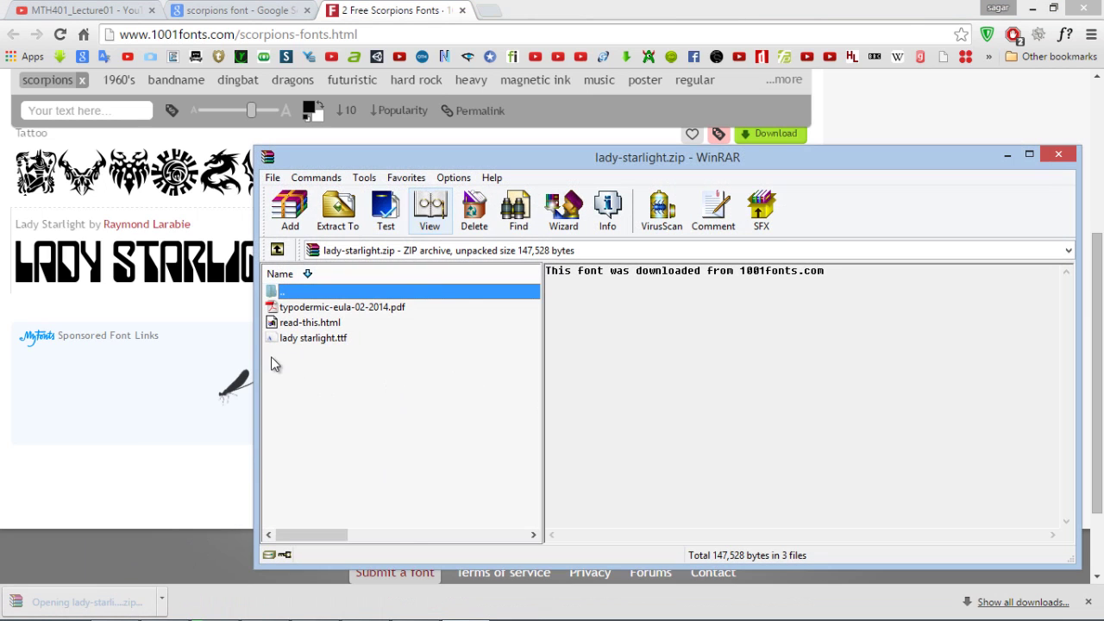
left_click(327, 342)
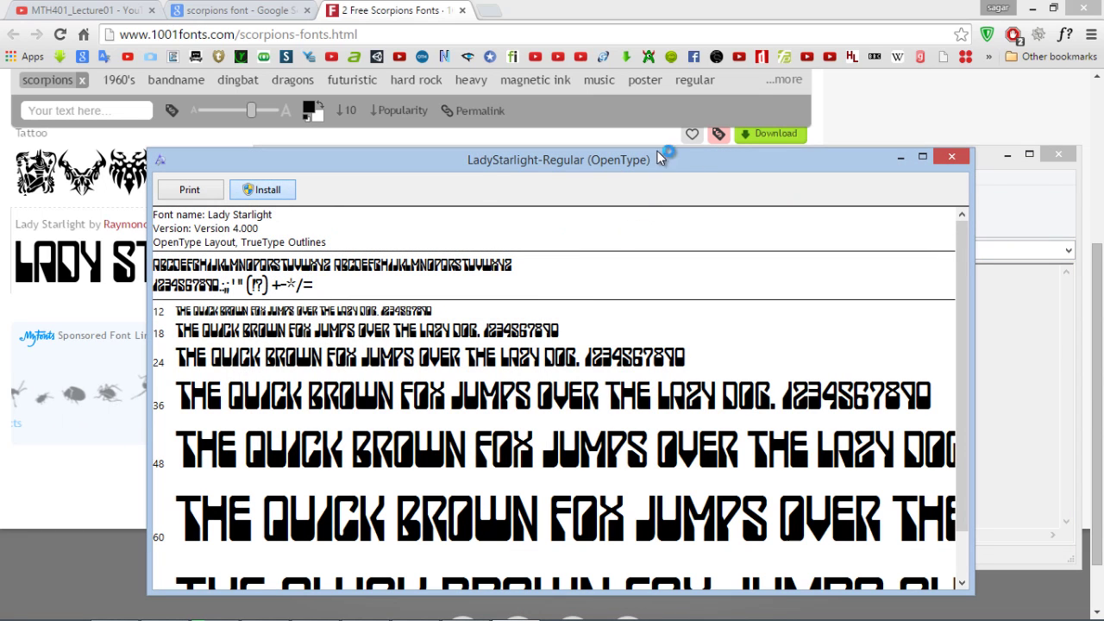
Install LadyStarlight-Regular, replacing the existing copy, then start typing the 'Scorpion King' title
left_click(979, 178)
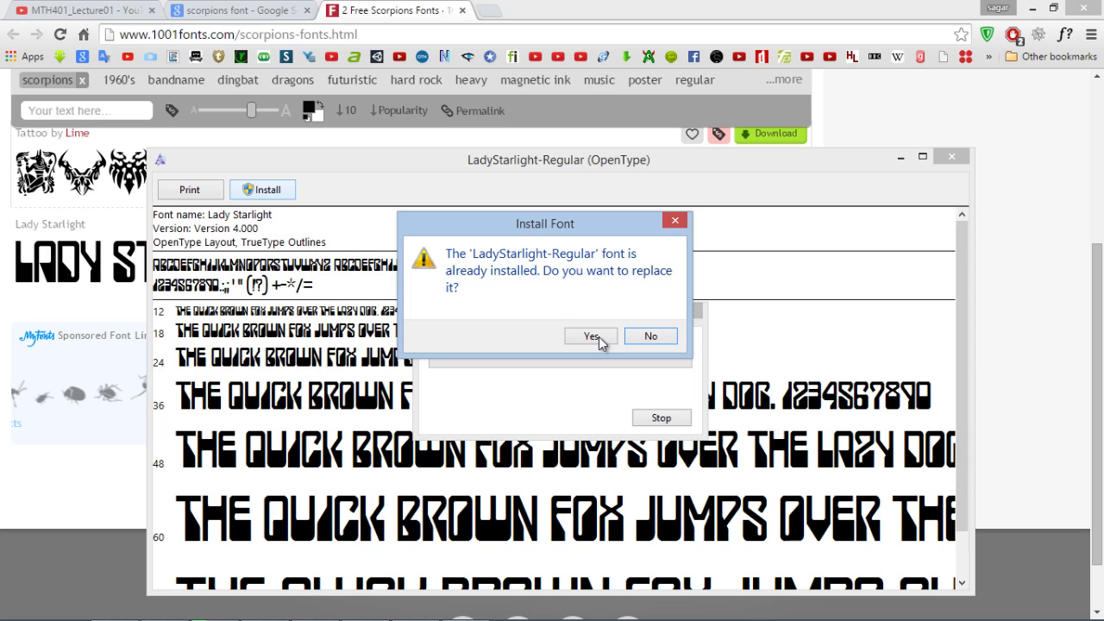
left_click(595, 337)
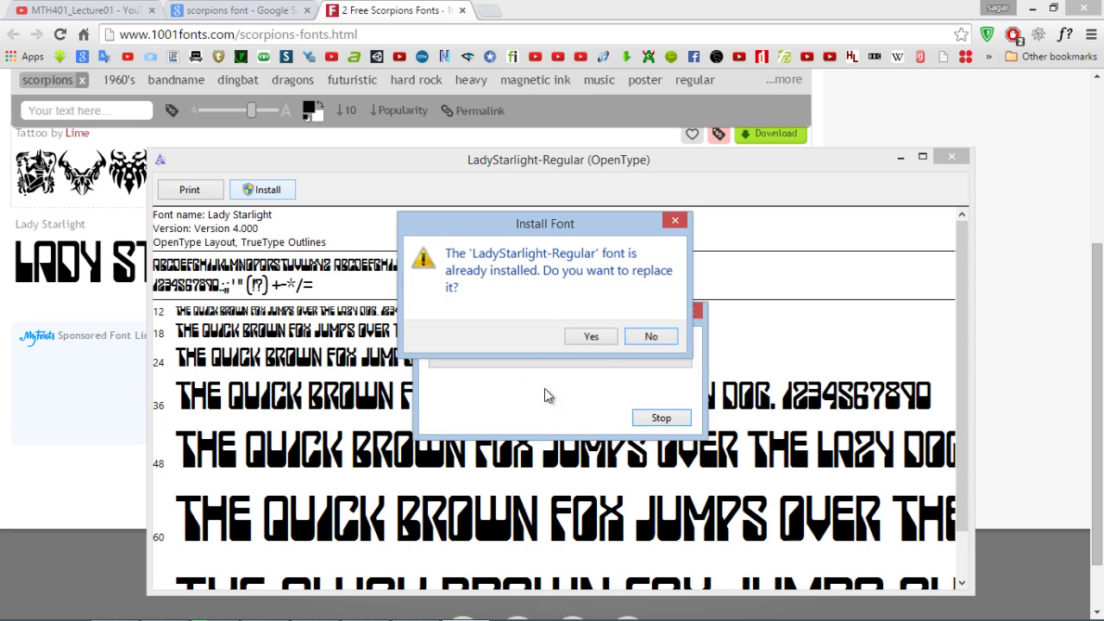
left_click(953, 156)
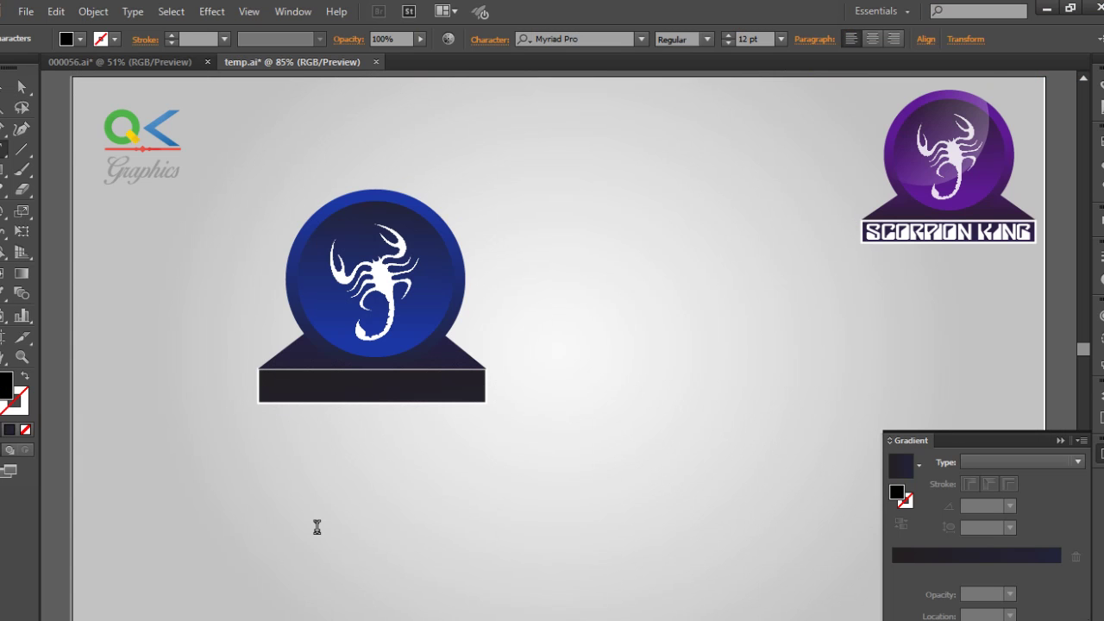
type("Scorpion King")
Set the Scorpion King title to 72 pt LadyStarlight-Regular with a white fill
key("ctrl+a")
left_click(781, 39)
left_click(789, 340)
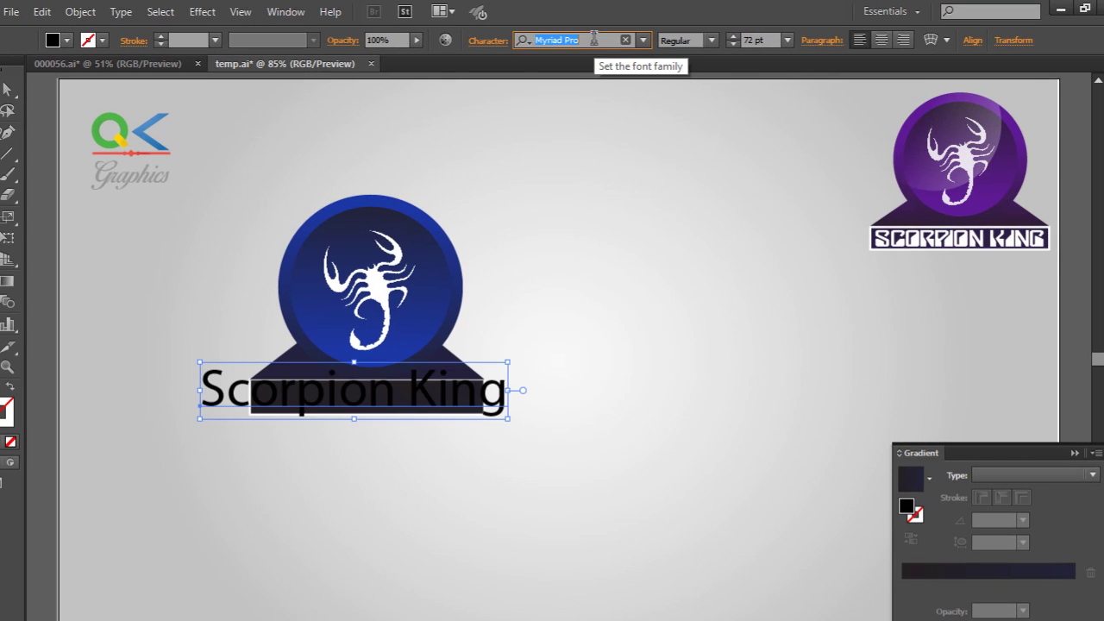
type("lady")
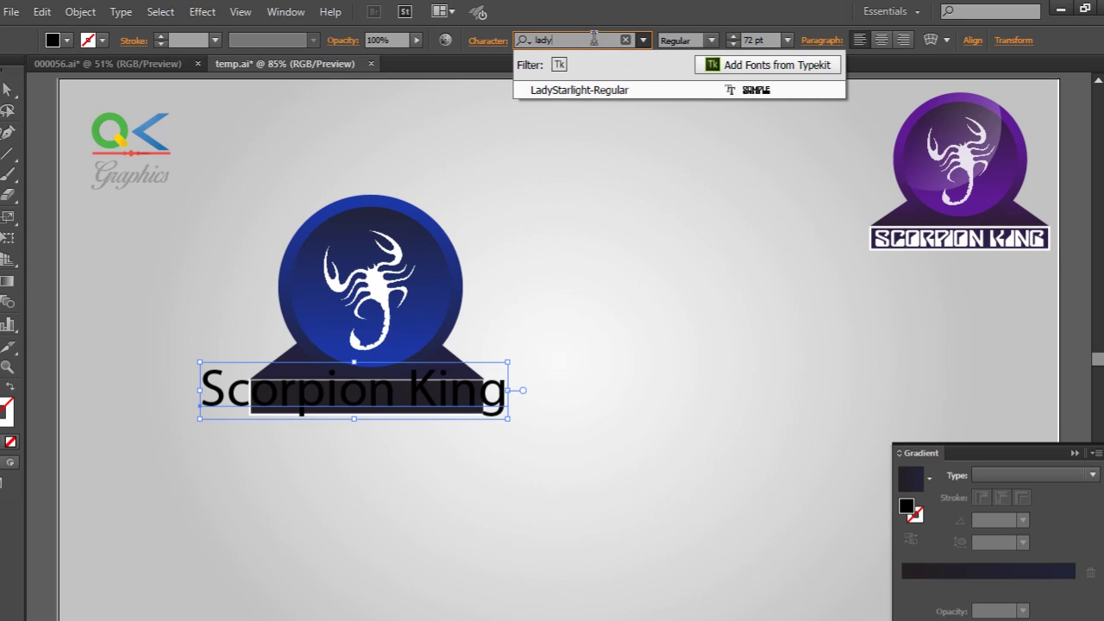
left_click(586, 90)
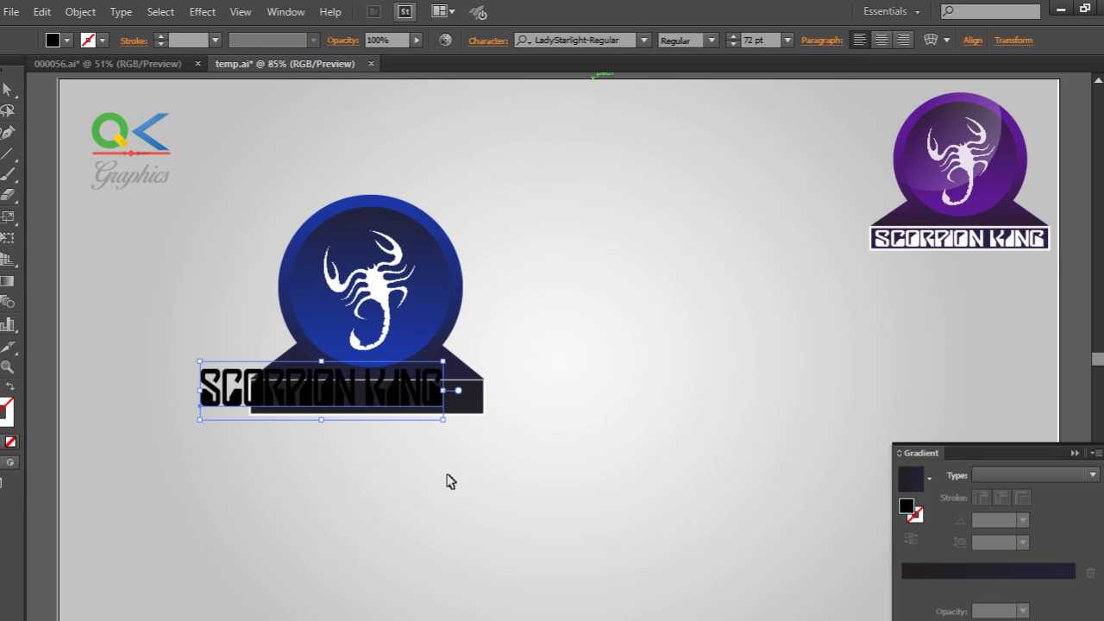
left_click(575, 375)
left_click(362, 396)
double_click(6, 405)
left_click(376, 295)
left_click(784, 298)
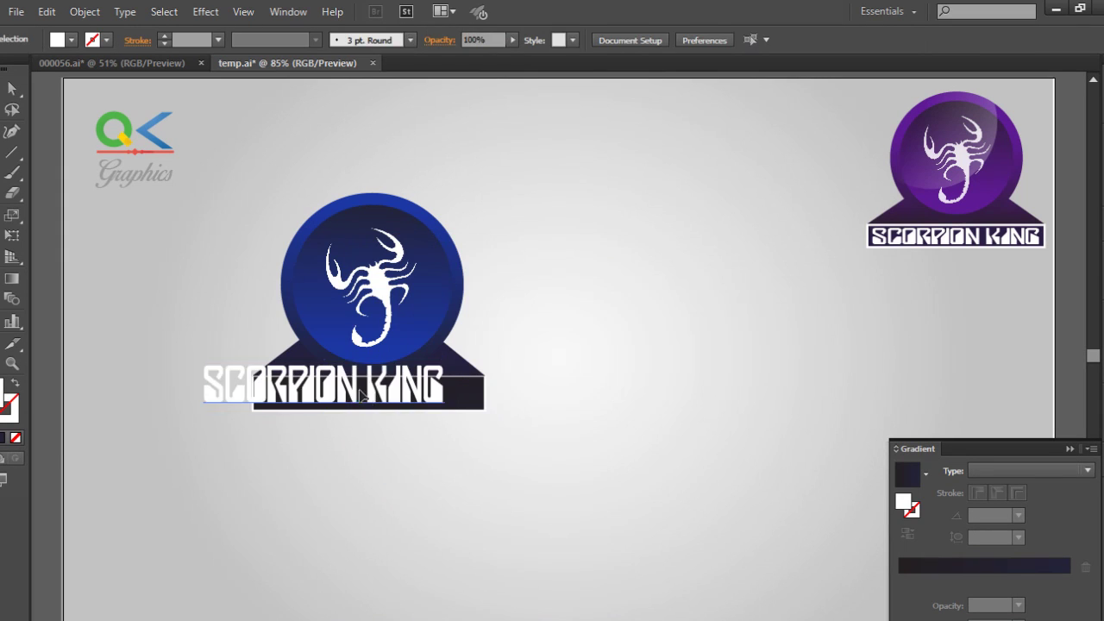
Move the title onto the dark base bar and shrink it to fit inside
left_click_drag(362, 396, 374, 416)
left_click_drag(493, 396, 483, 396)
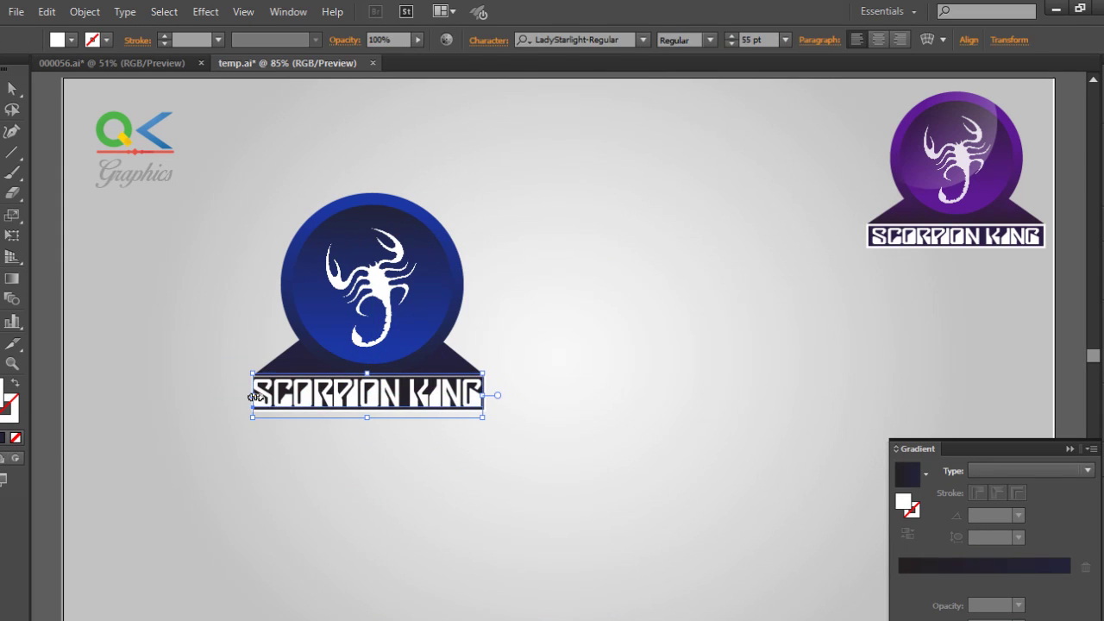
left_click_drag(252, 396, 257, 396)
left_click_drag(226, 212, 594, 429)
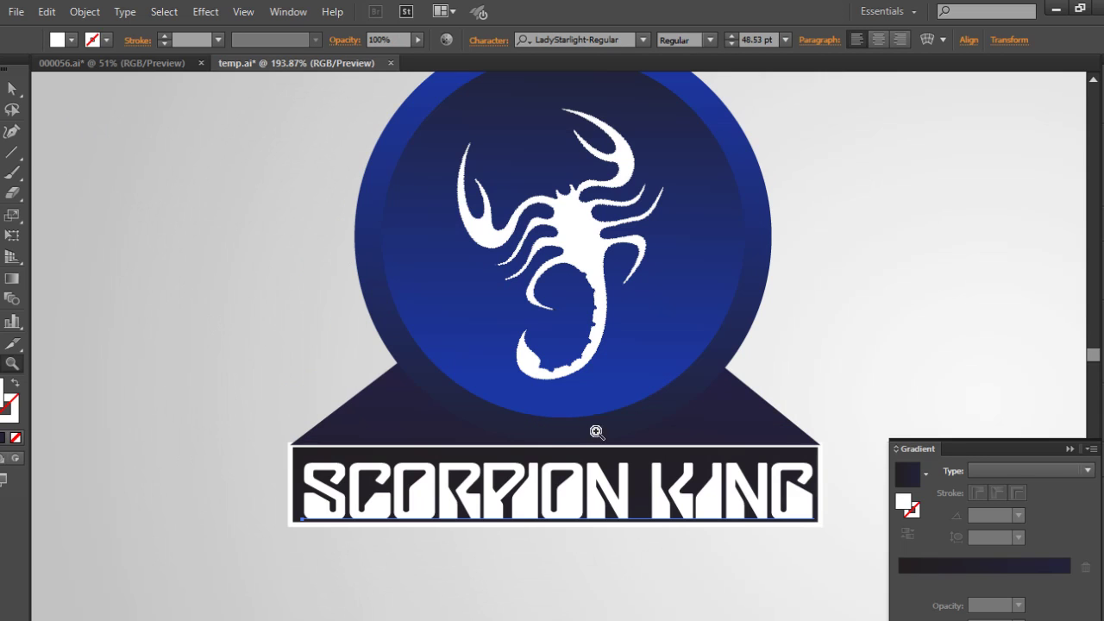
left_click_drag(558, 543, 558, 539)
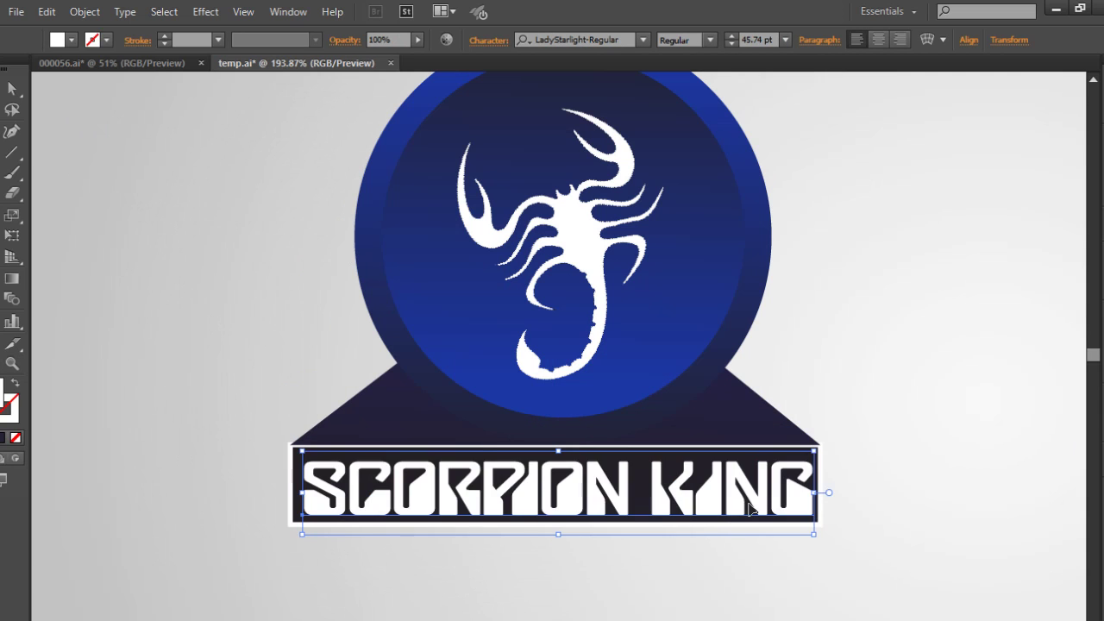
left_click_drag(829, 495, 821, 493)
left_click(906, 486)
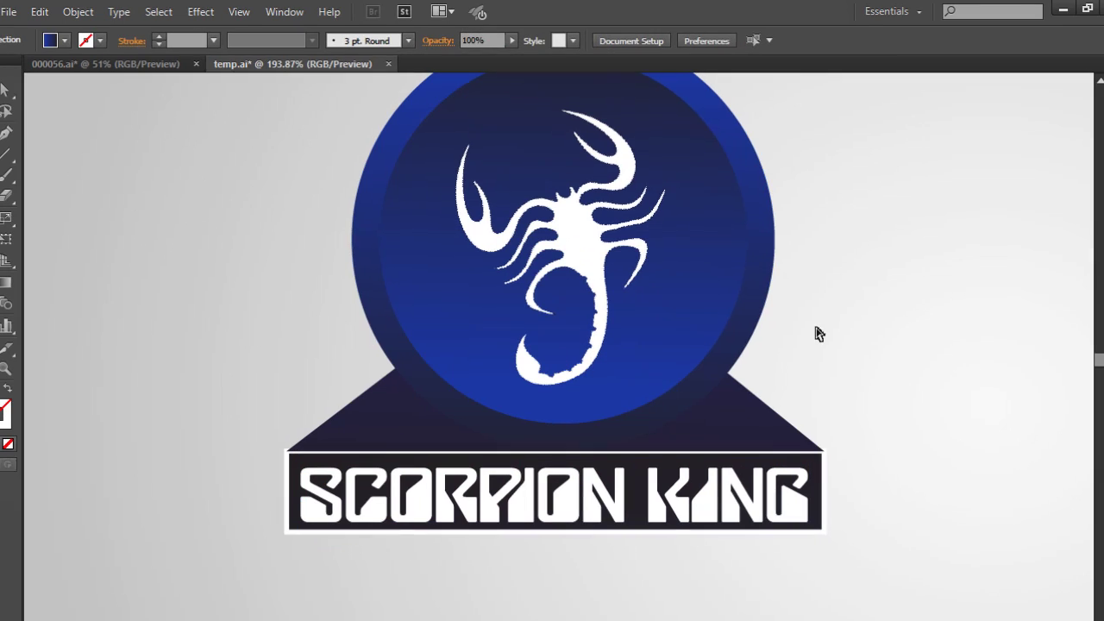
key("ctrl+0")
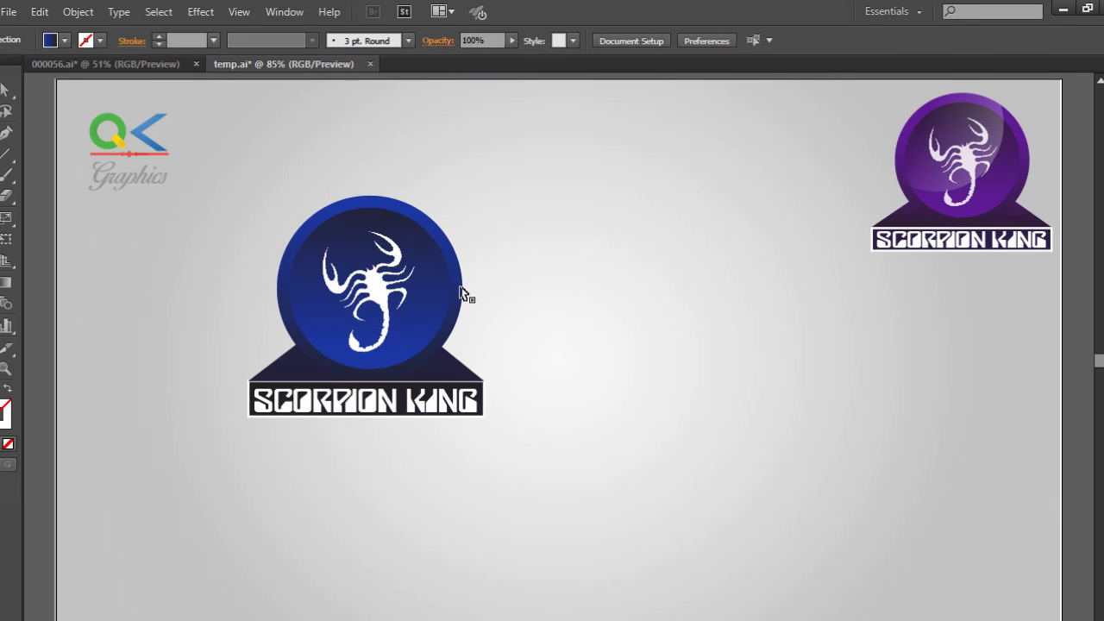
Make two overlapping copies of the blue circle and split off their lens-shaped overlap with Shape Builder
left_click_drag(459, 294, 691, 272)
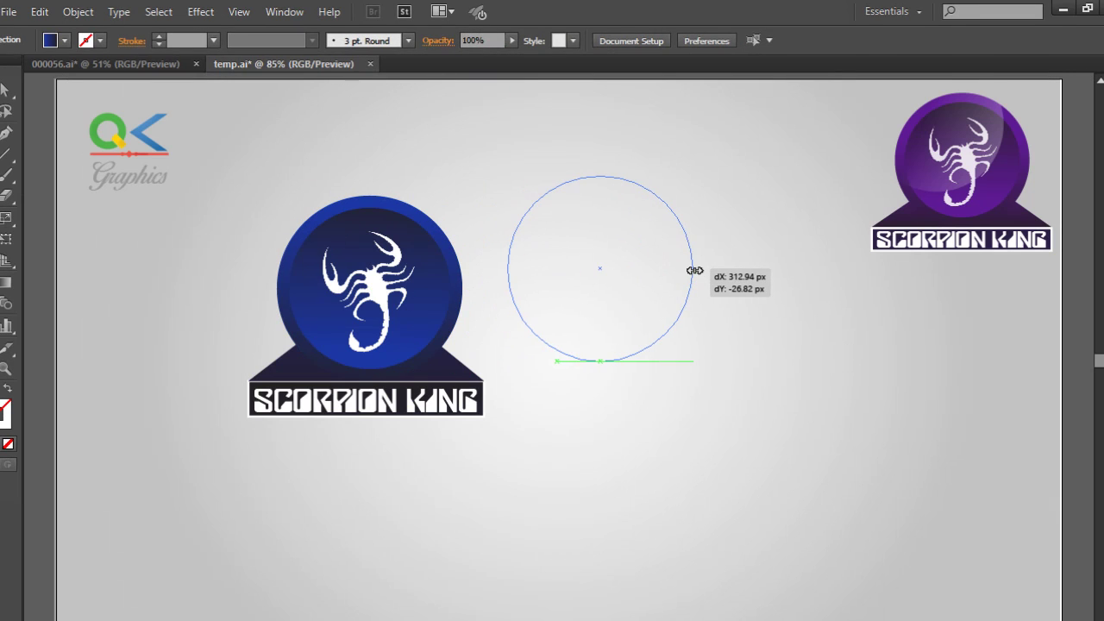
left_click(763, 370)
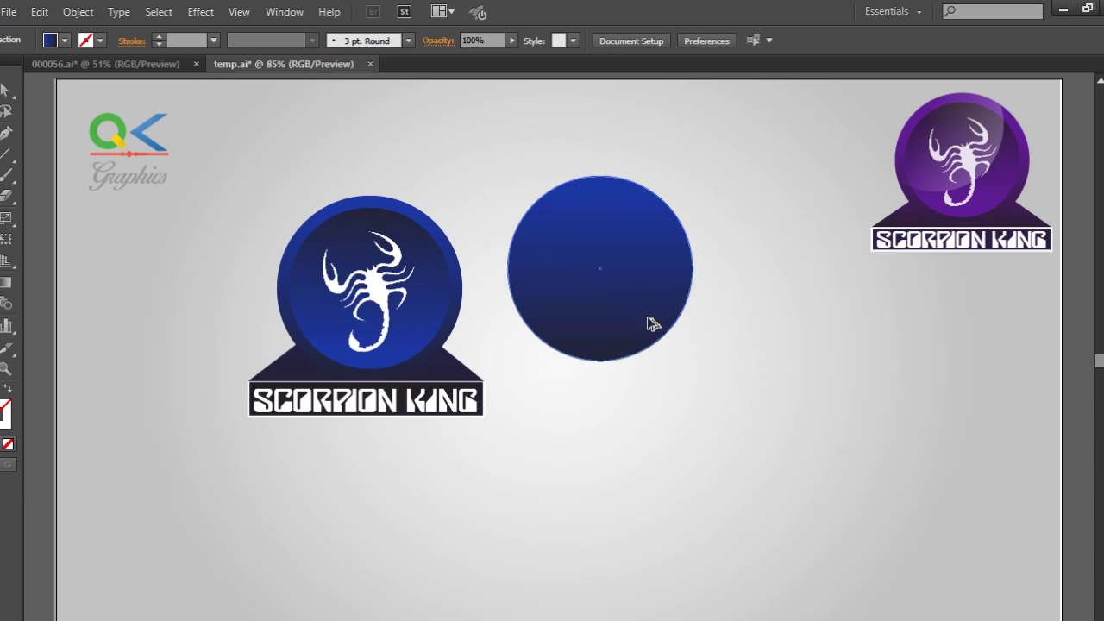
left_click_drag(653, 324, 658, 333)
left_click_drag(738, 196, 616, 296)
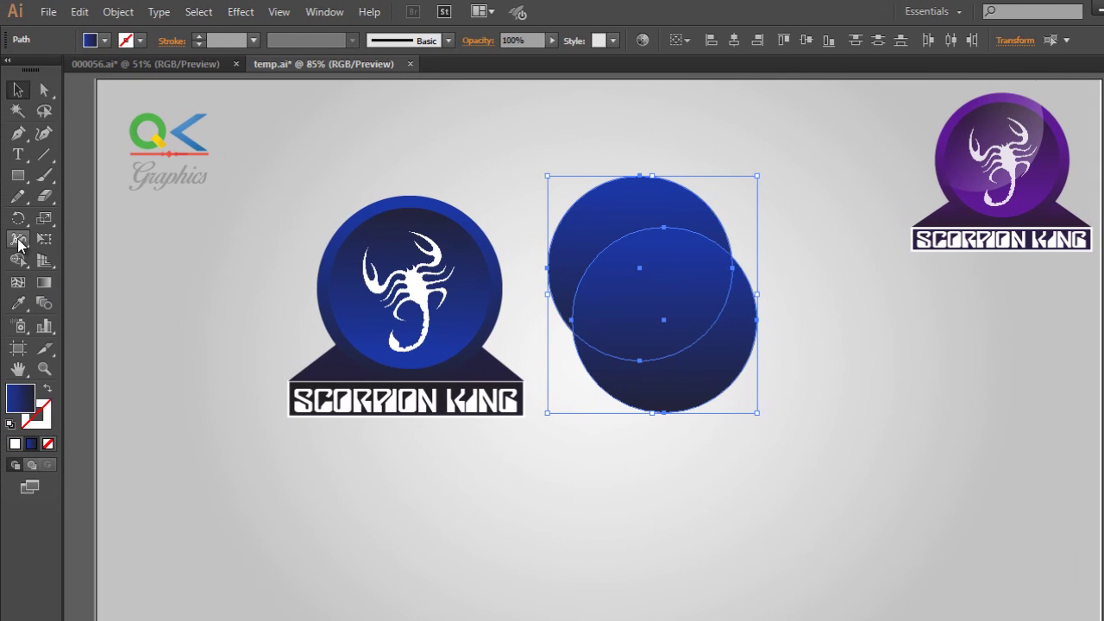
left_click(19, 261)
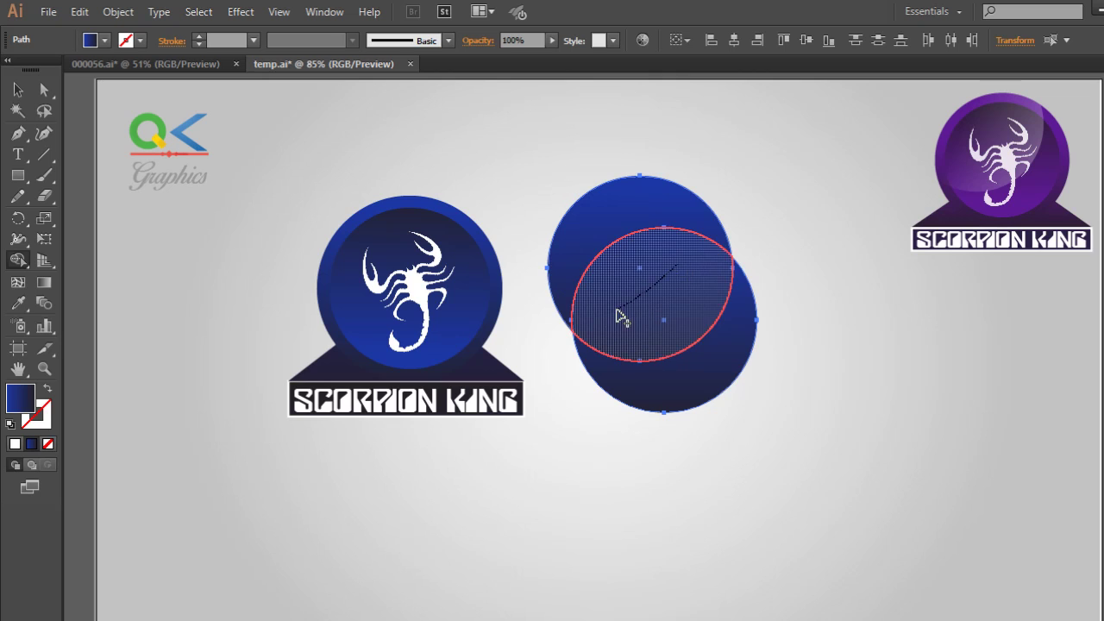
left_click(618, 316)
left_click(18, 90)
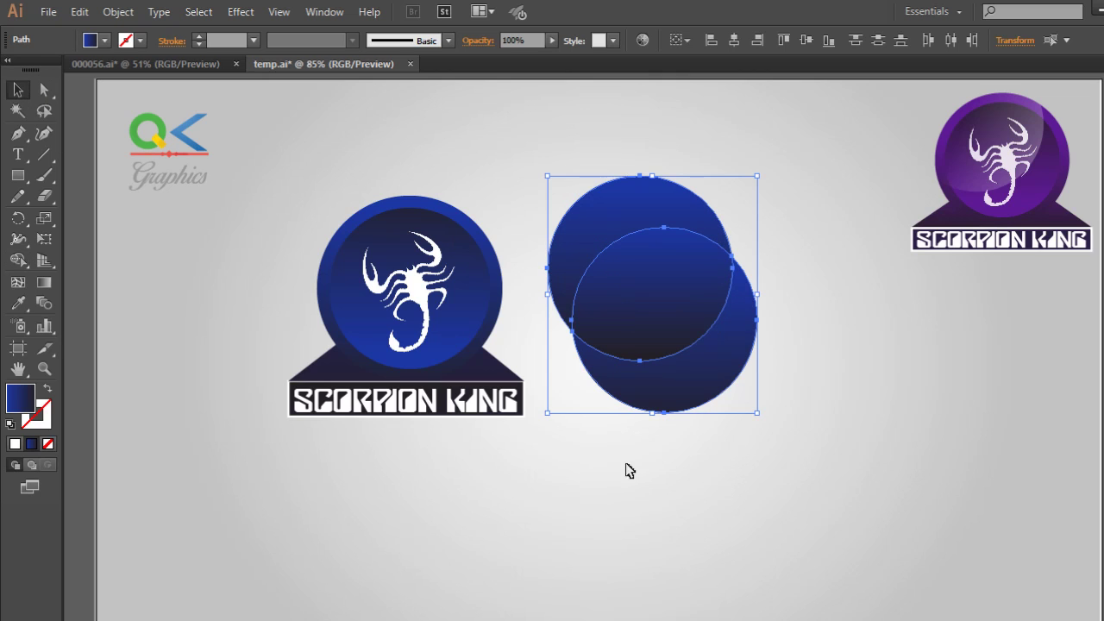
left_click(748, 367)
Move the lens shape onto the logo circle and bring it in front of the scorpion
mouse_move(697, 288)
left_mouse_down()
mouse_move(434, 259)
mouse_move(440, 247)
left_mouse_up()
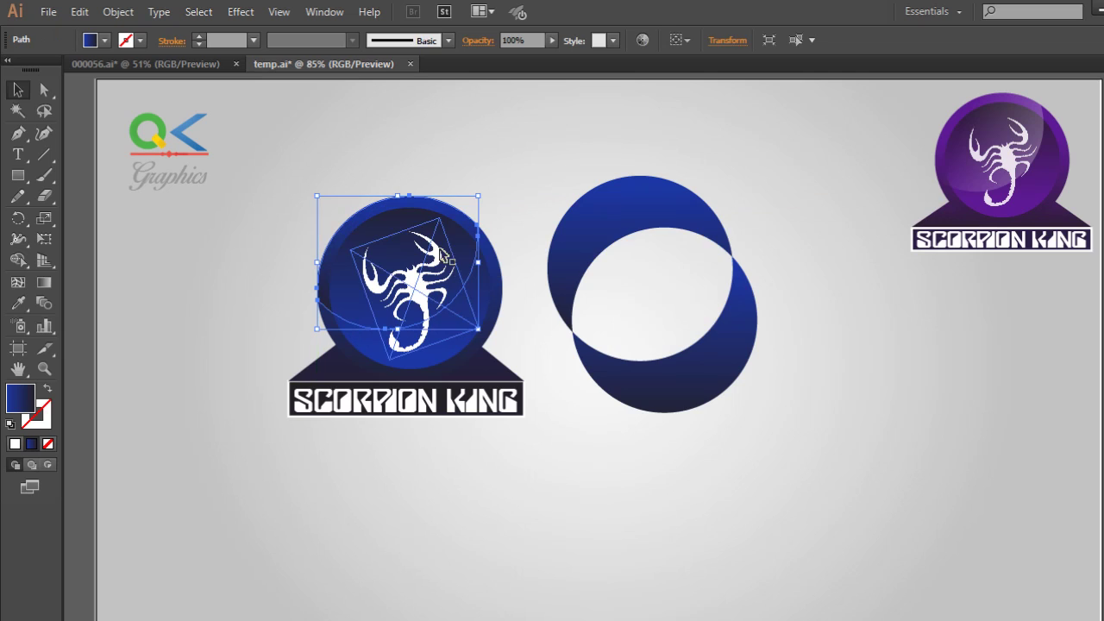
left_click(517, 169)
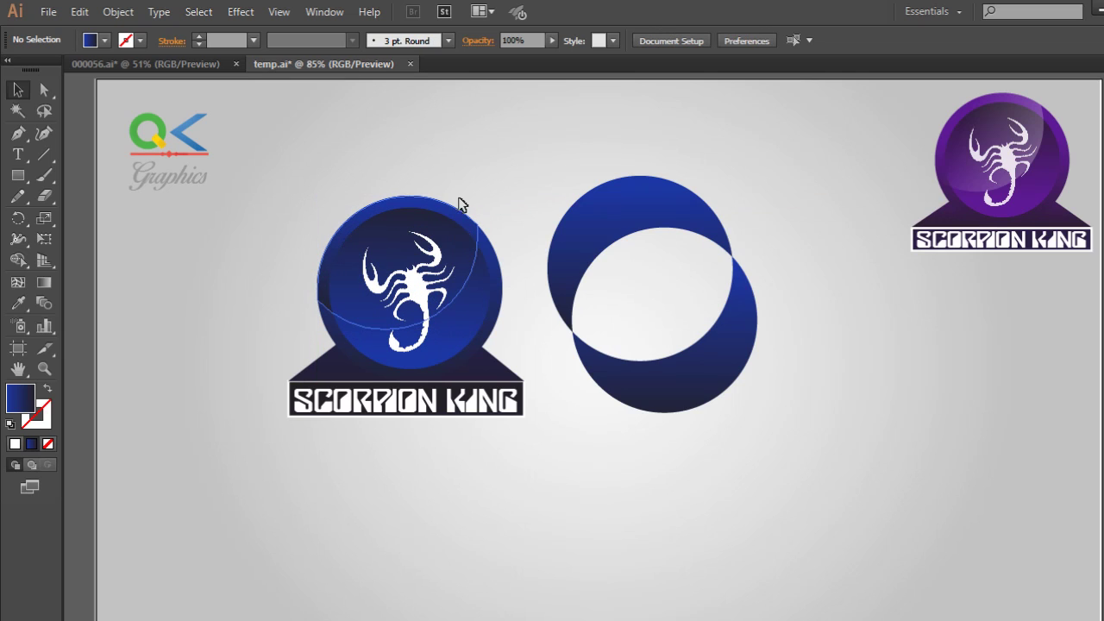
left_click(455, 215)
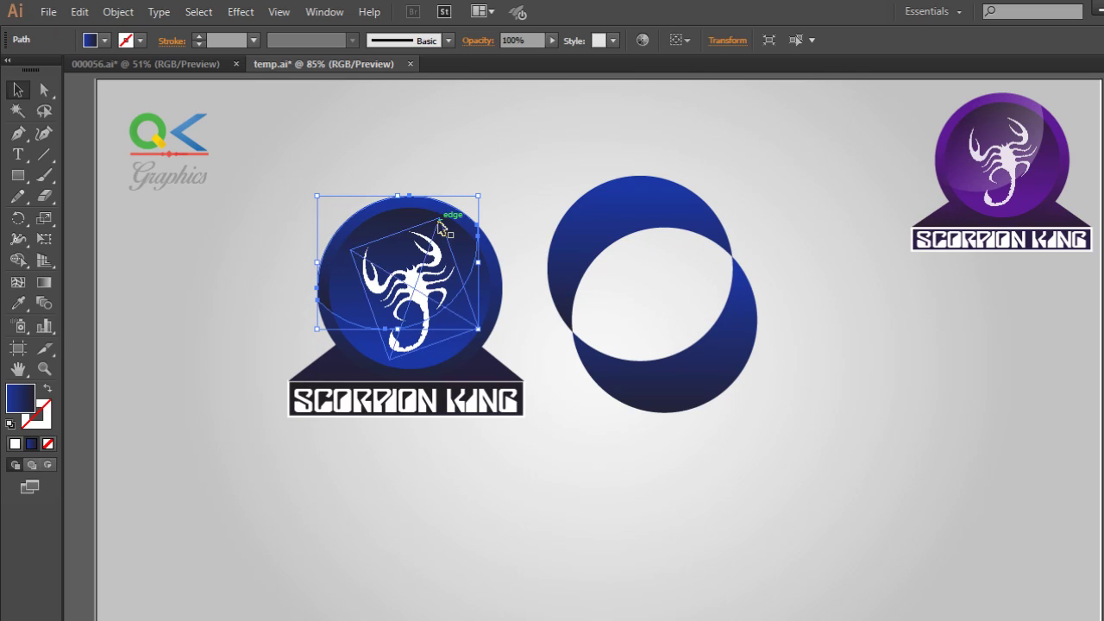
right_click(449, 212)
mouse_move(497, 451)
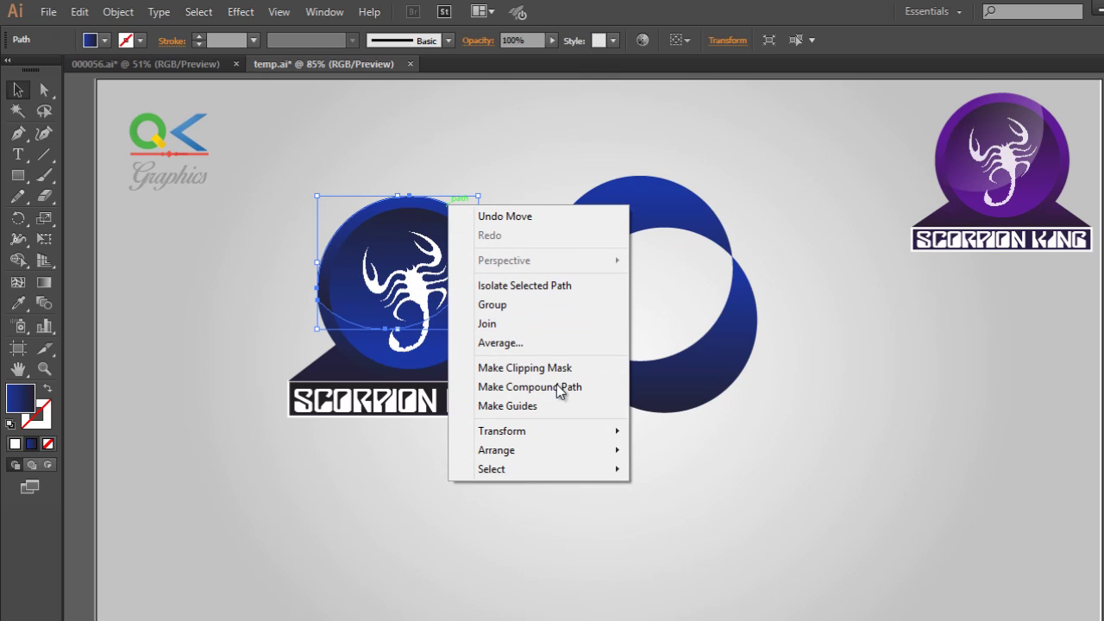
left_click(713, 452)
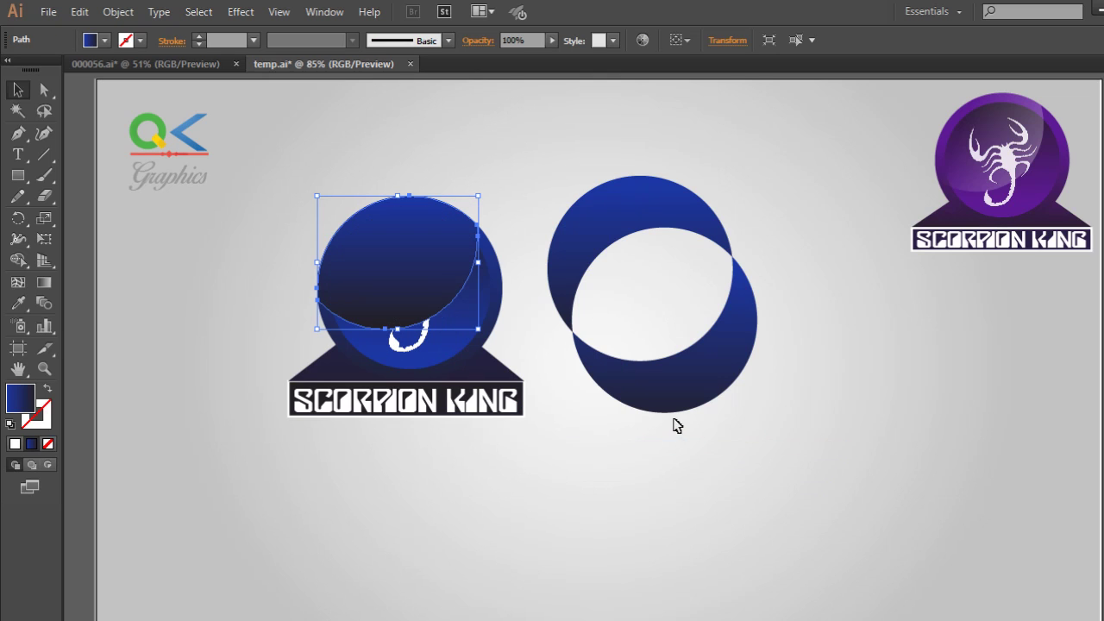
left_click(796, 194)
left_click(677, 359)
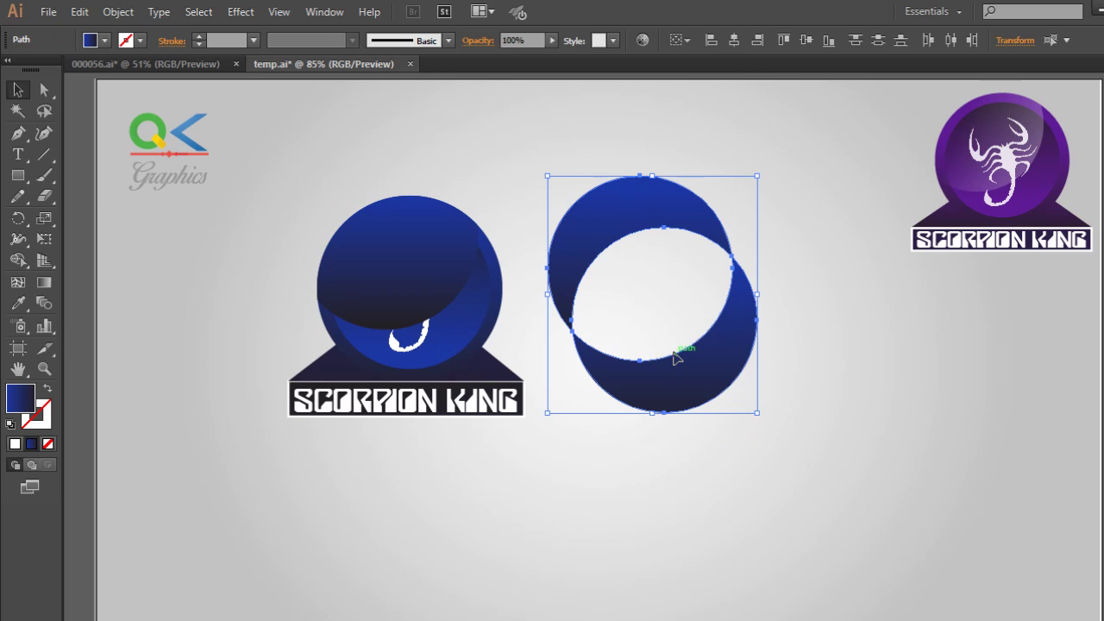
Delete the spare overlapping circles and apply the default black-and-white gradient to the lens
key("Delete")
left_click(432, 289)
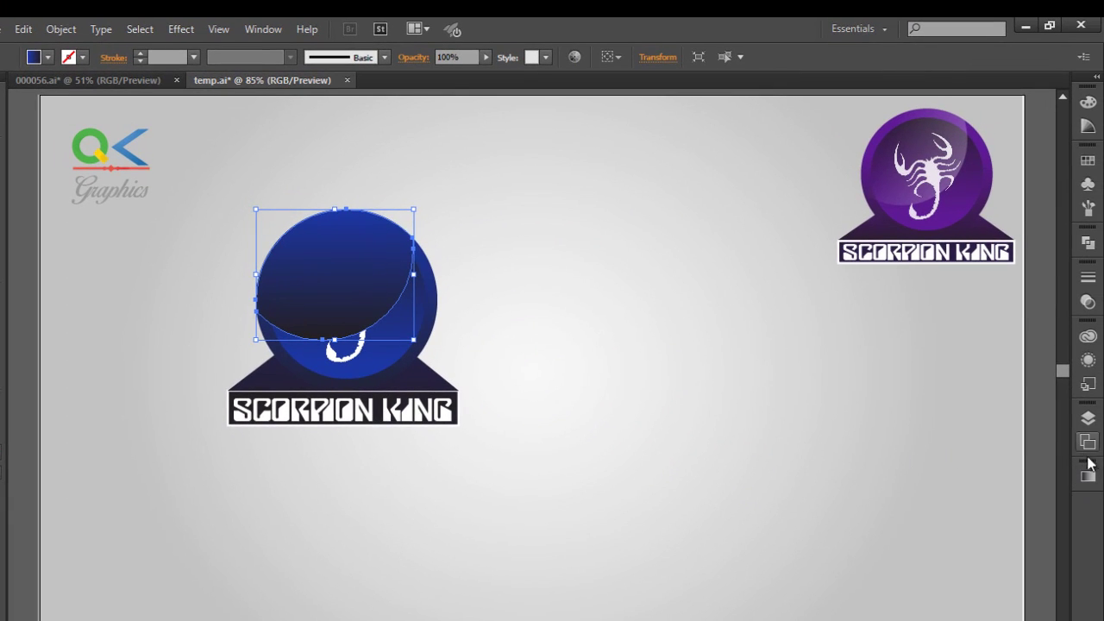
left_click(1088, 476)
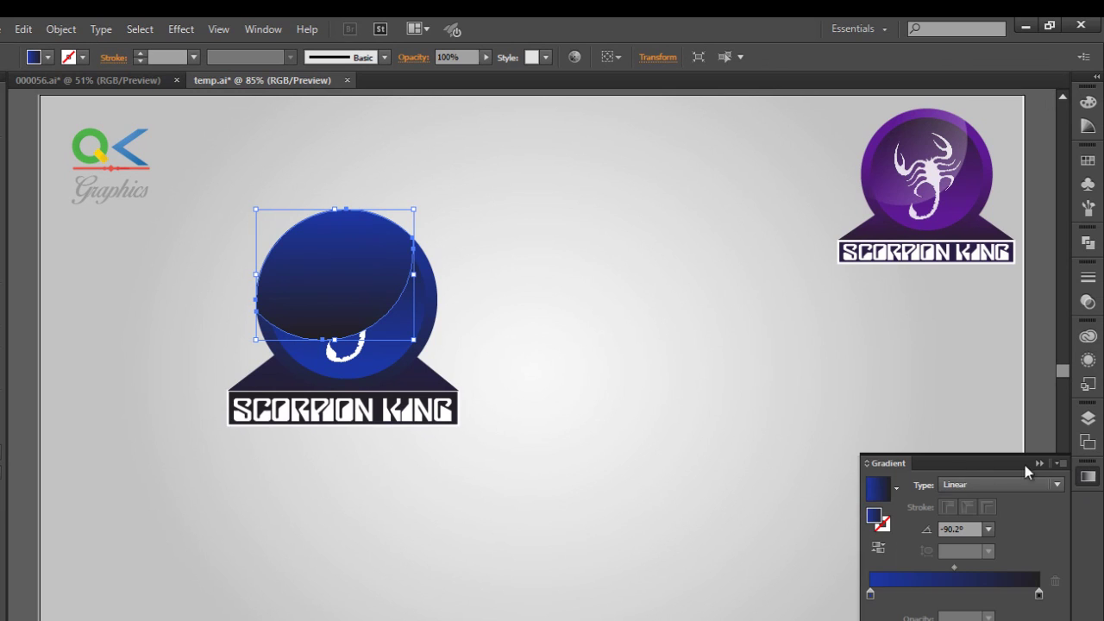
left_click(897, 489)
left_click(961, 550)
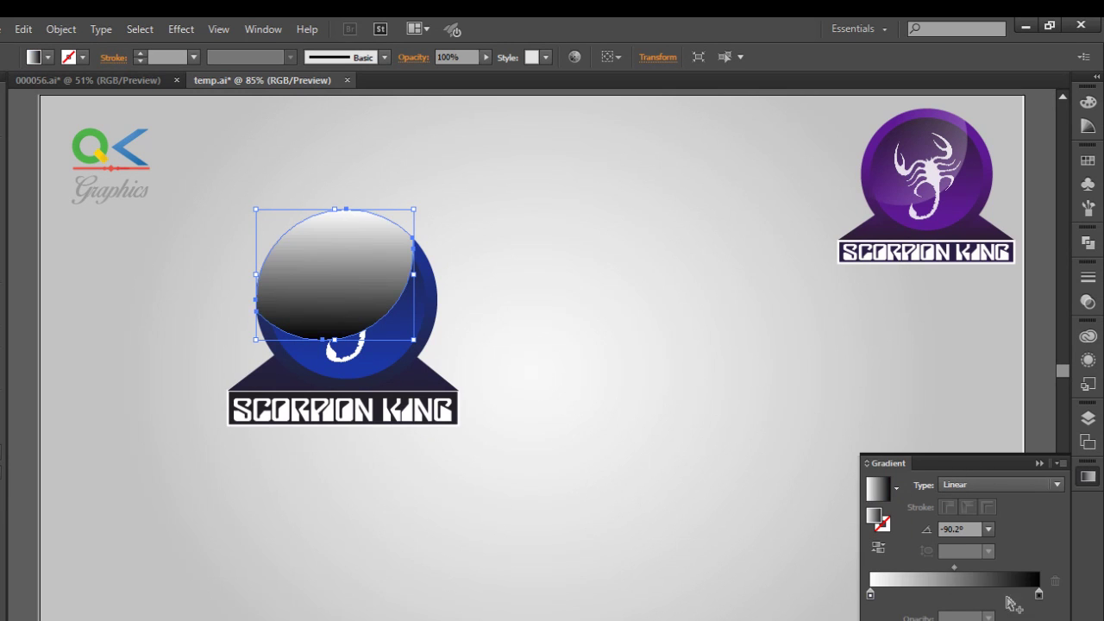
Make both gradient stops white, one fully transparent and the other at 70% opacity
double_click(1038, 595)
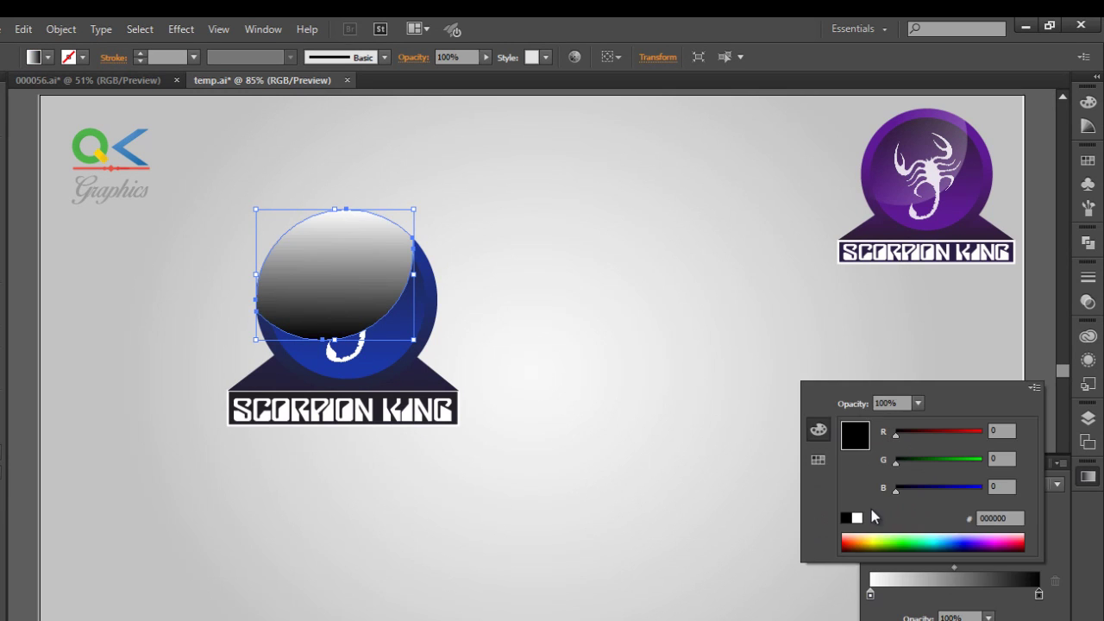
left_click(857, 518)
left_click(919, 403)
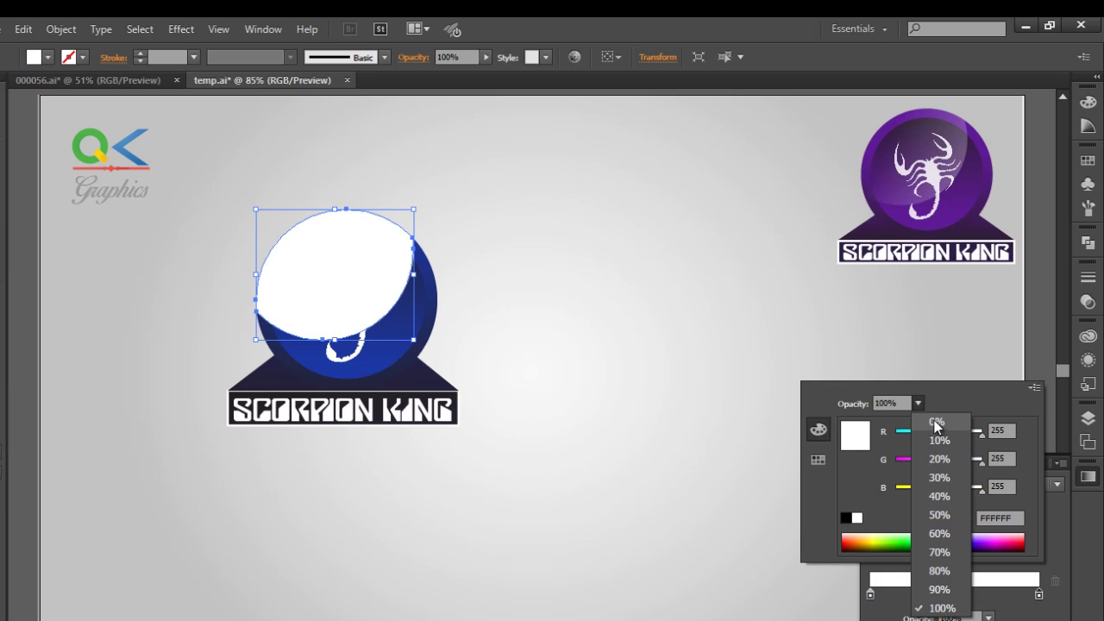
left_click(938, 422)
double_click(870, 595)
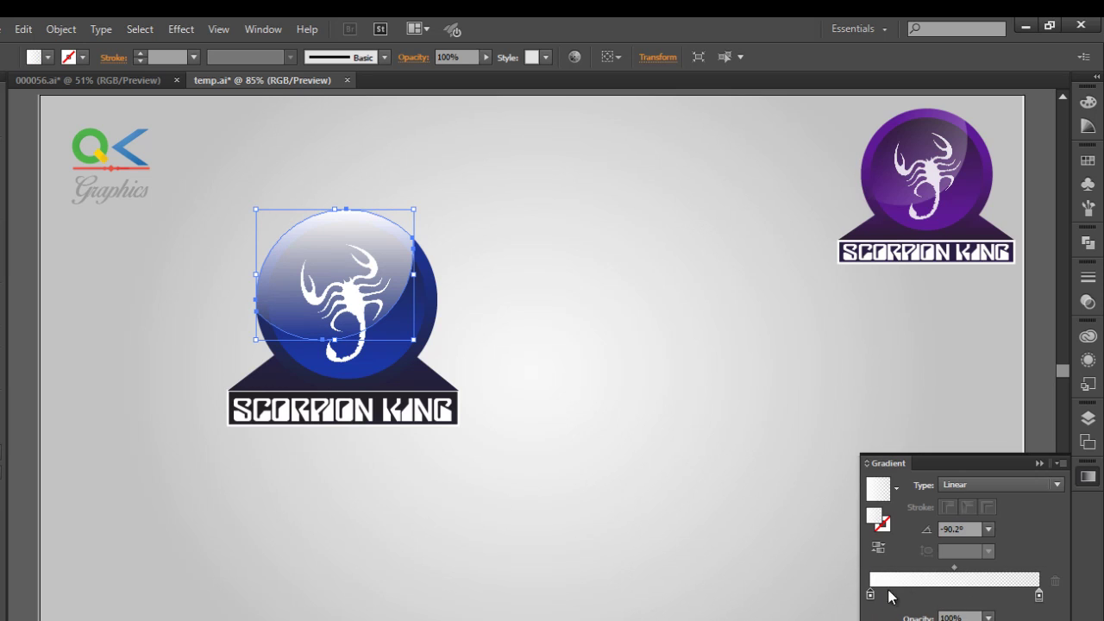
left_click(919, 402)
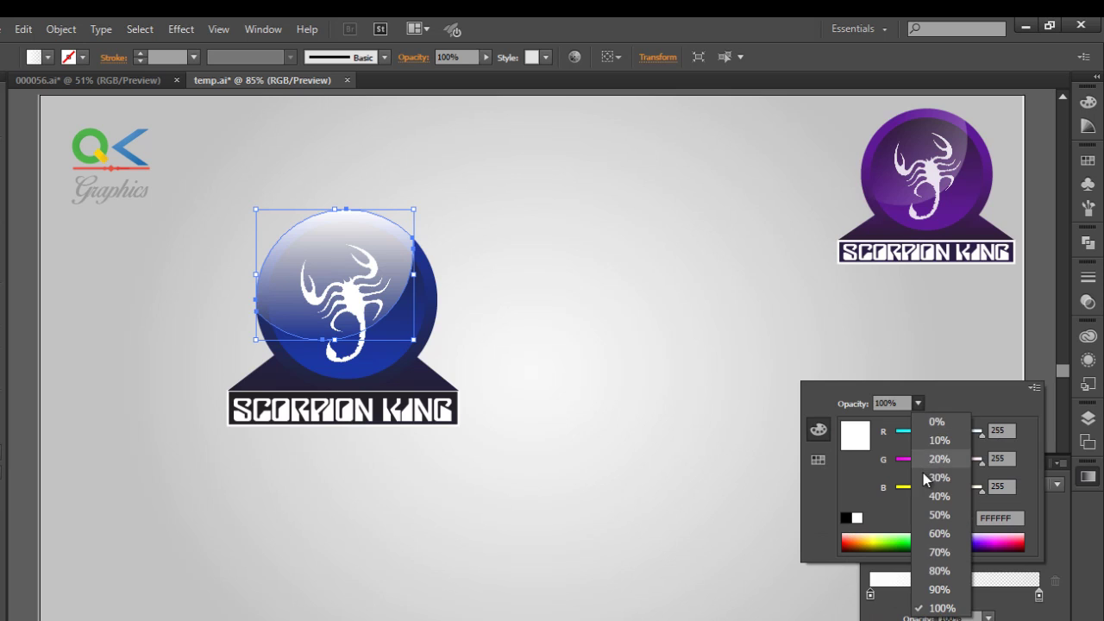
left_click(942, 604)
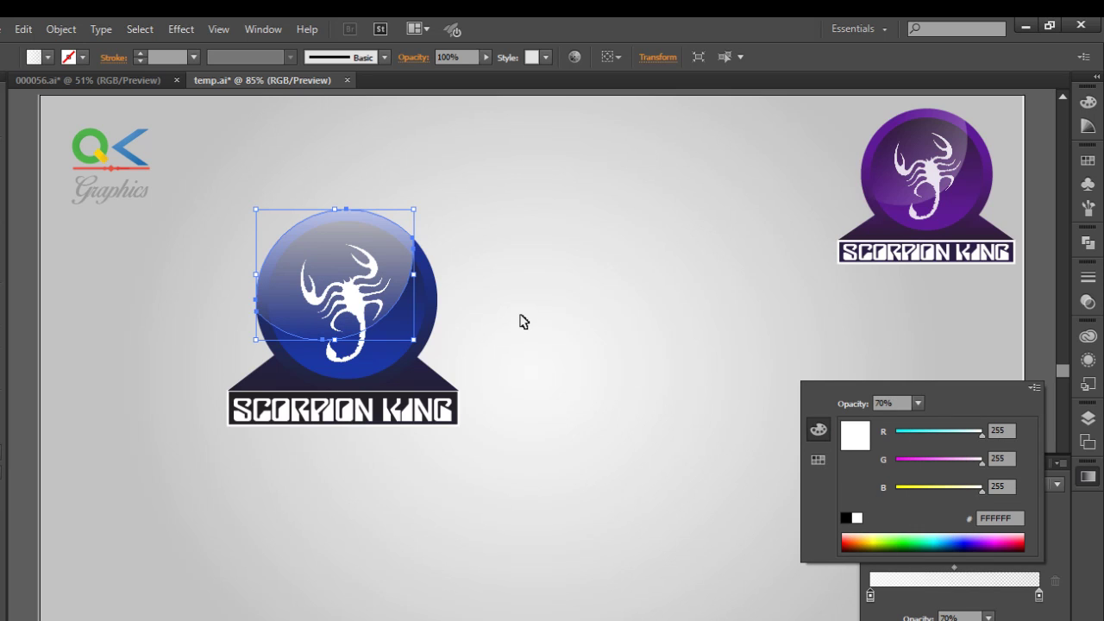
key("Escape")
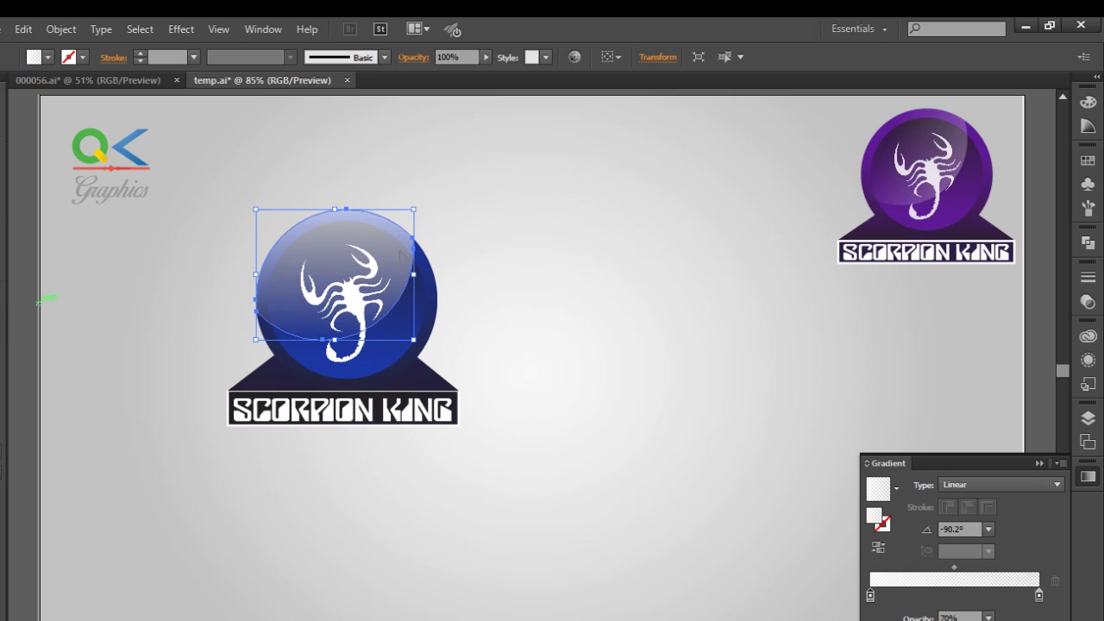
Angle the gloss gradient diagonally across the lens with the Gradient tool
key("g")
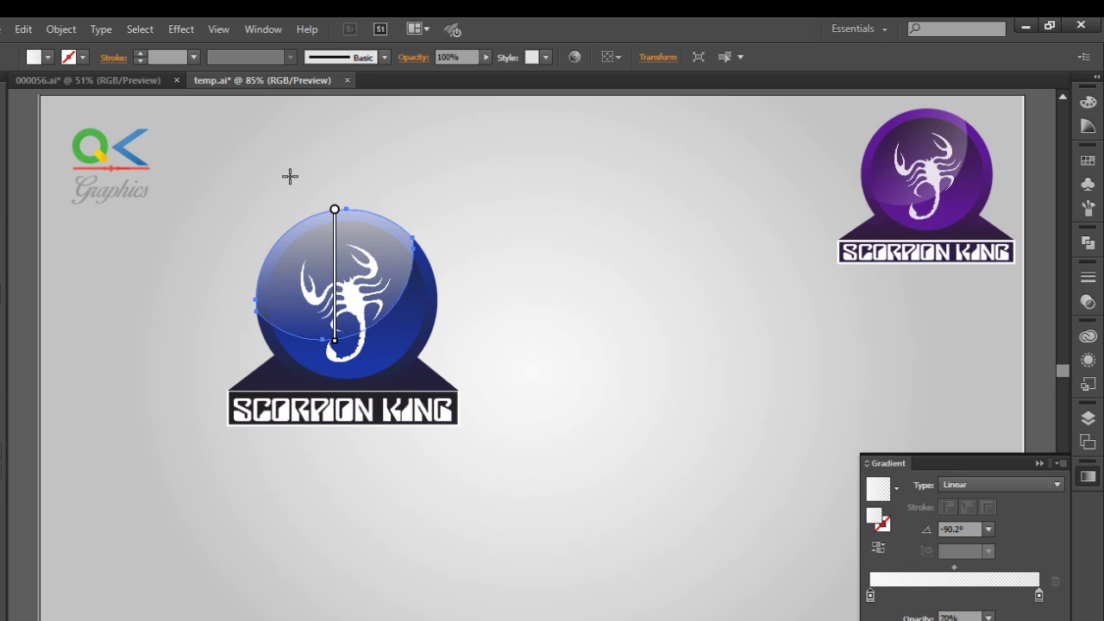
left_click_drag(290, 176, 540, 402)
left_click_drag(285, 246, 532, 412)
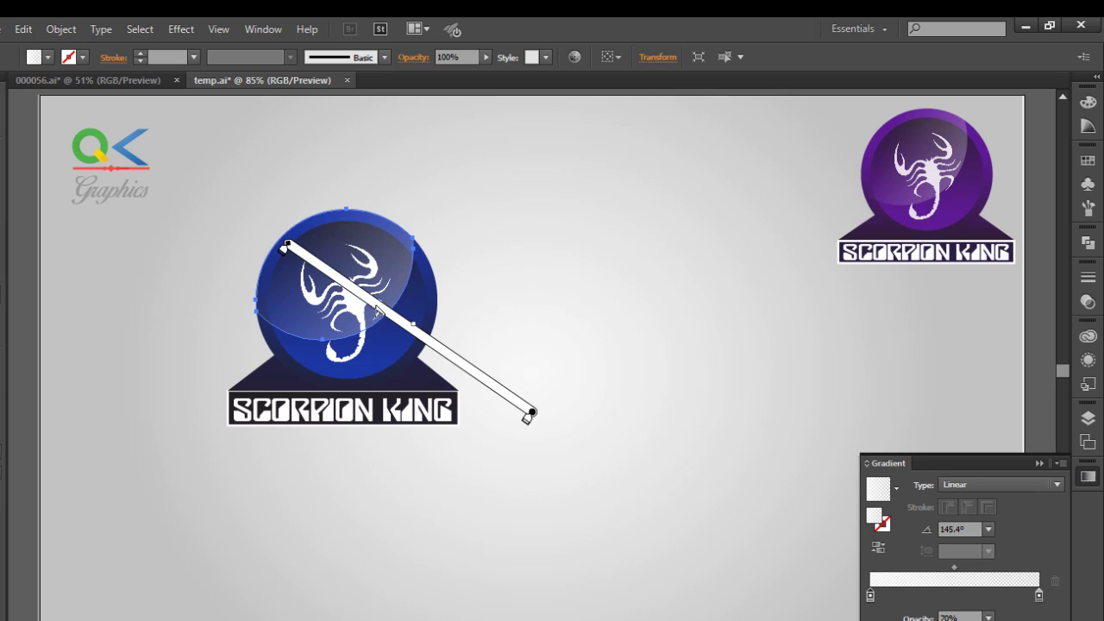
left_click_drag(527, 370, 293, 305)
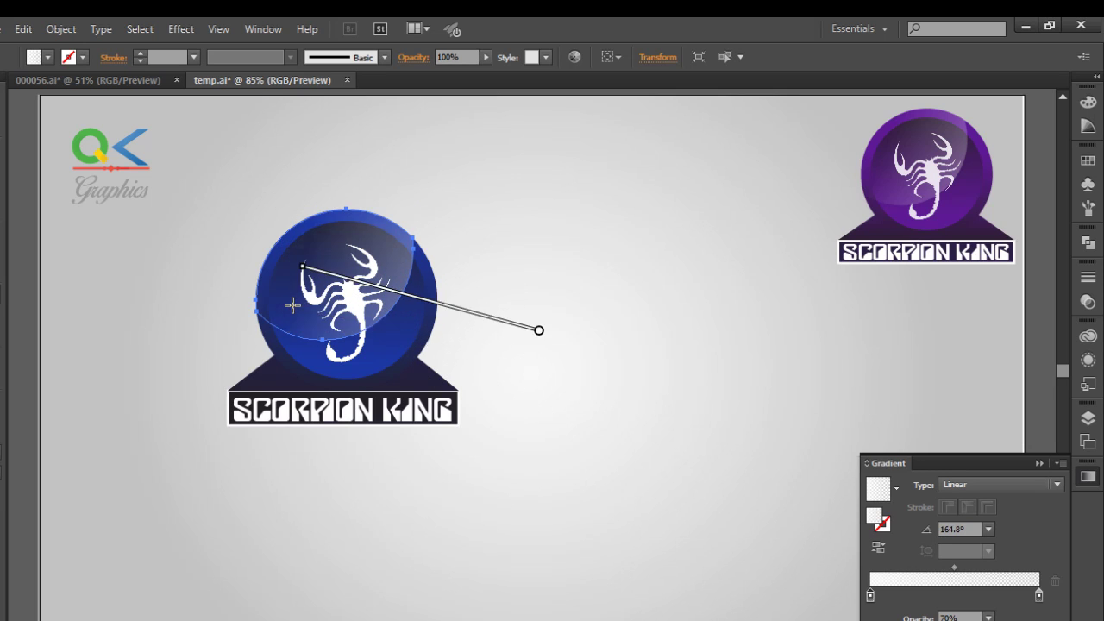
left_click_drag(529, 361, 299, 259)
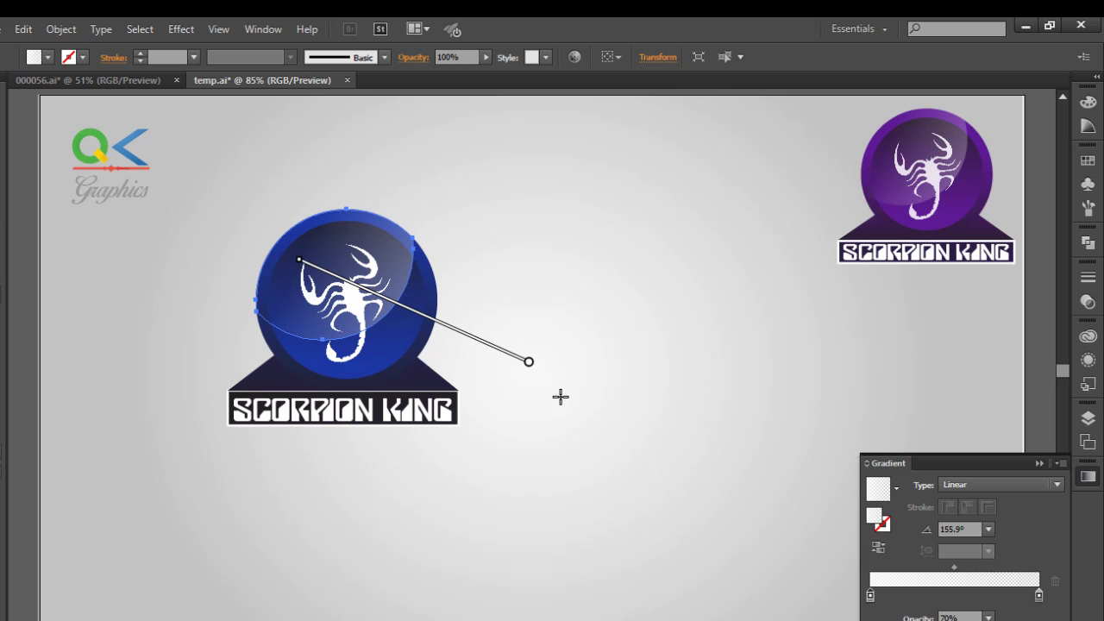
key("v")
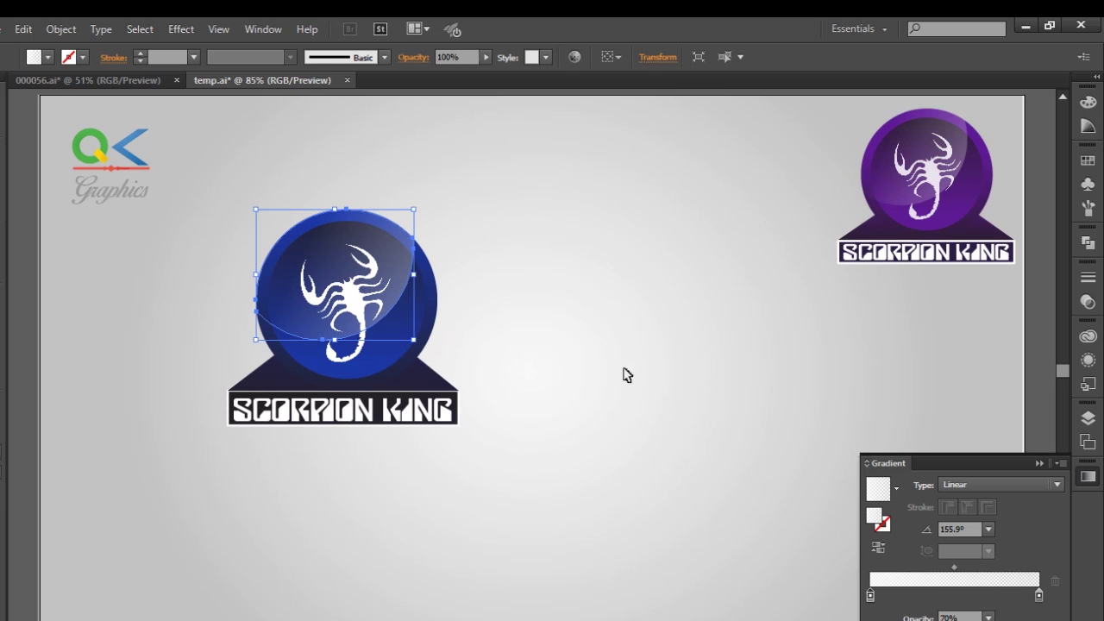
left_click(656, 417)
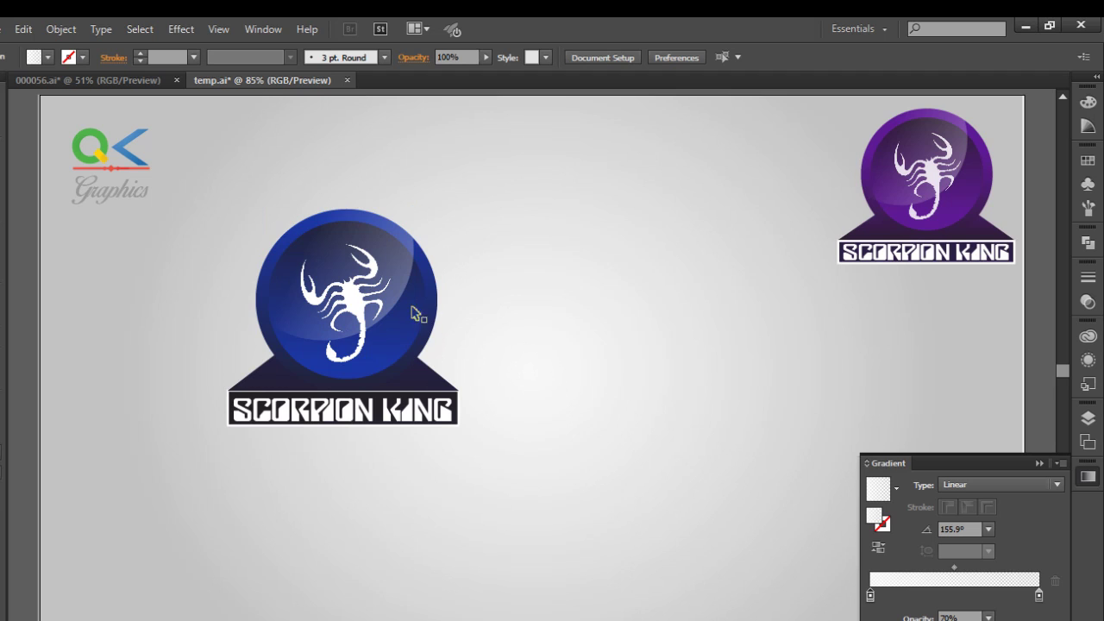
Re-angle the blue circle's gradient with the Gradient tool
left_click(412, 313)
key("g")
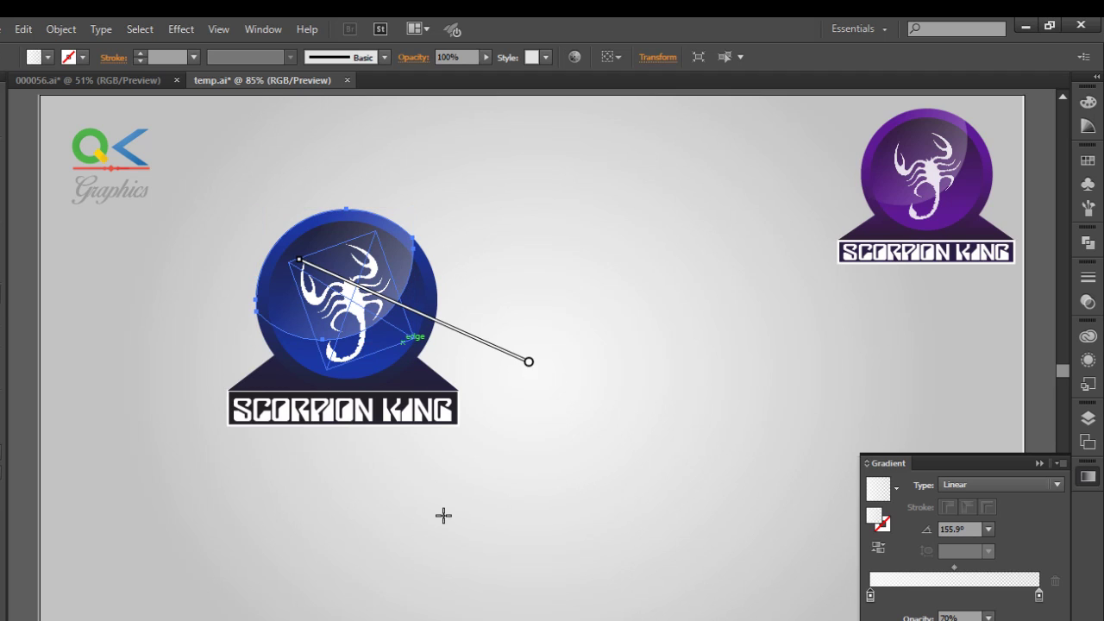
left_click_drag(508, 491, 322, 199)
key("v")
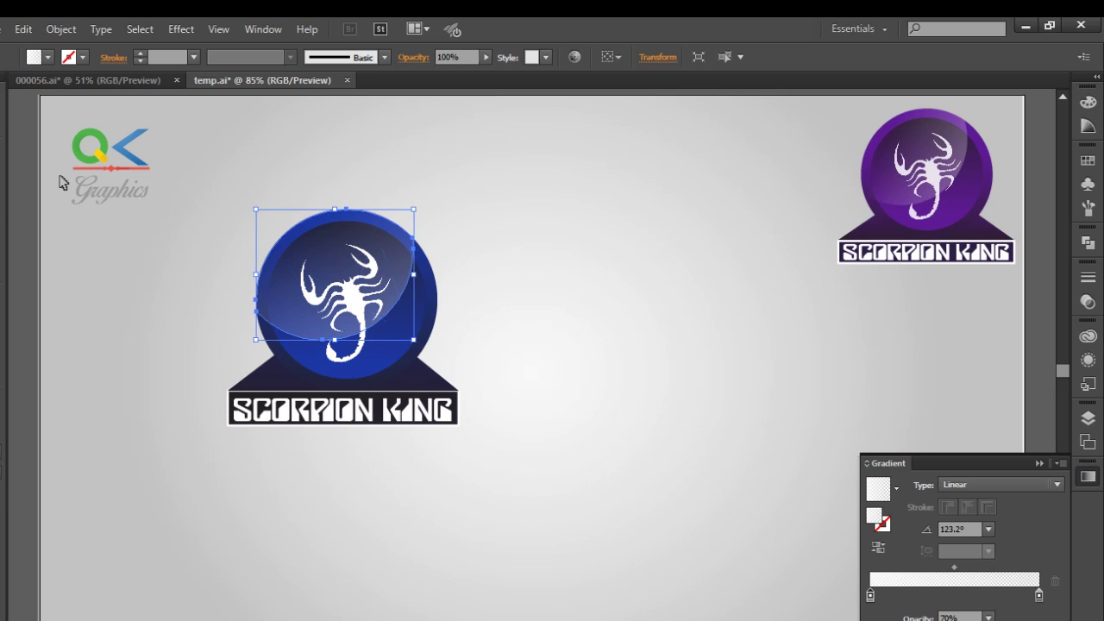
left_click(216, 271)
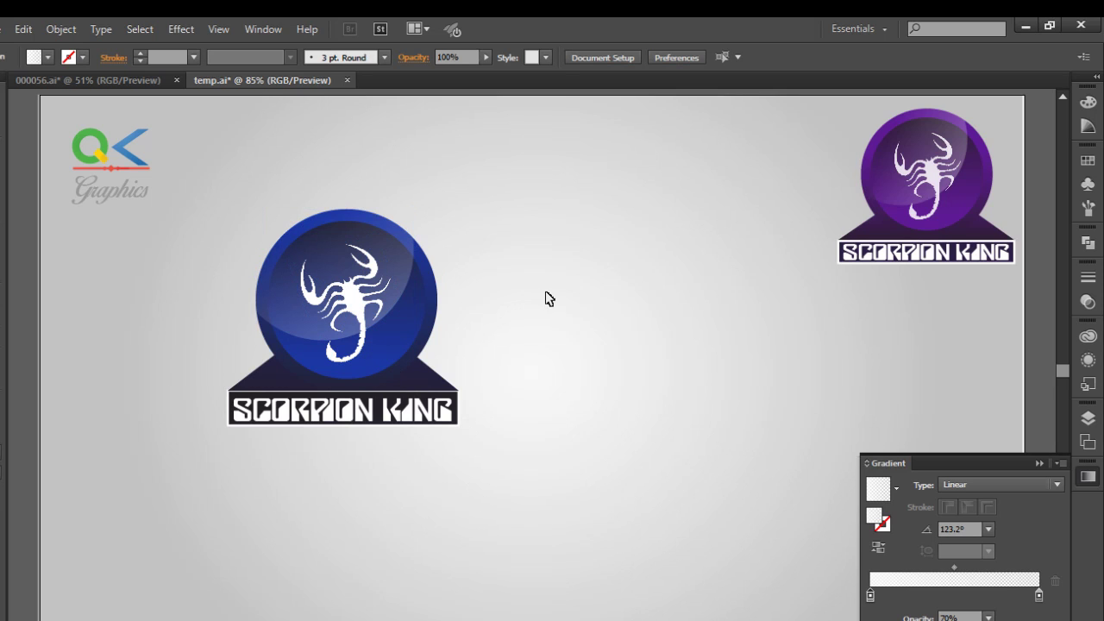
Group all logo parts, then move the group right and enlarge it
left_click_drag(552, 180, 153, 468)
right_click(422, 338)
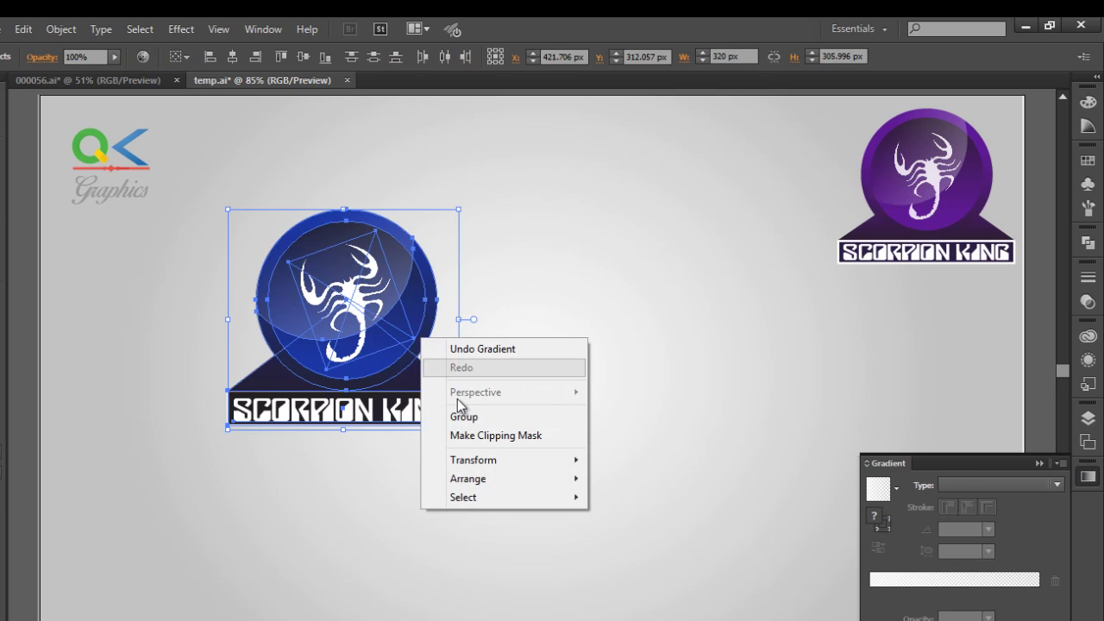
left_click(503, 408)
left_click(461, 442)
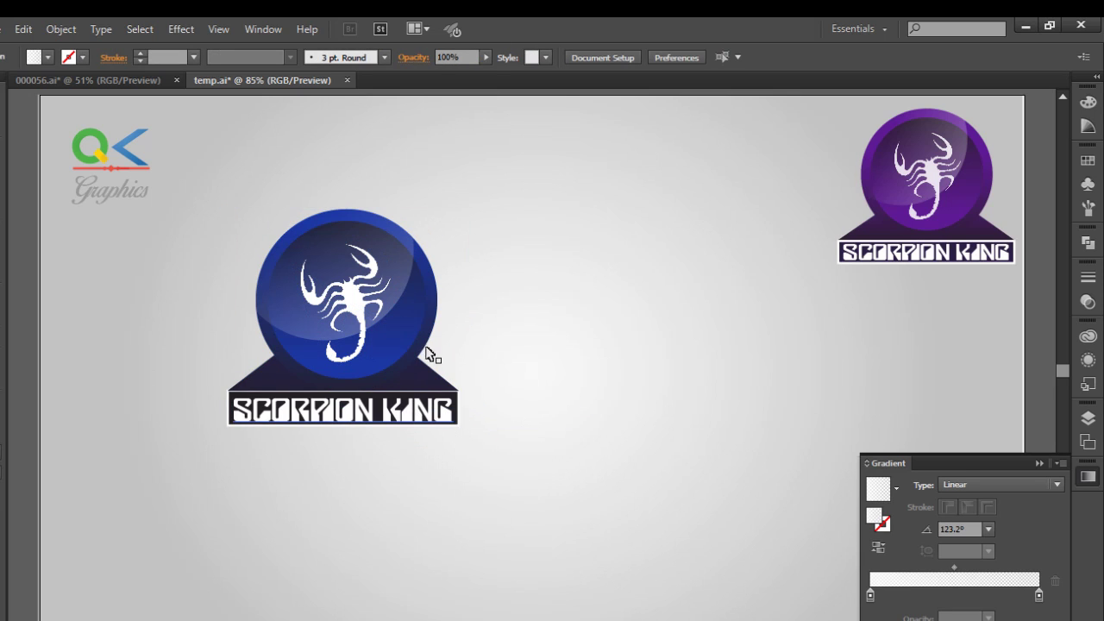
left_click_drag(416, 342, 548, 337)
left_click_drag(574, 424, 658, 486)
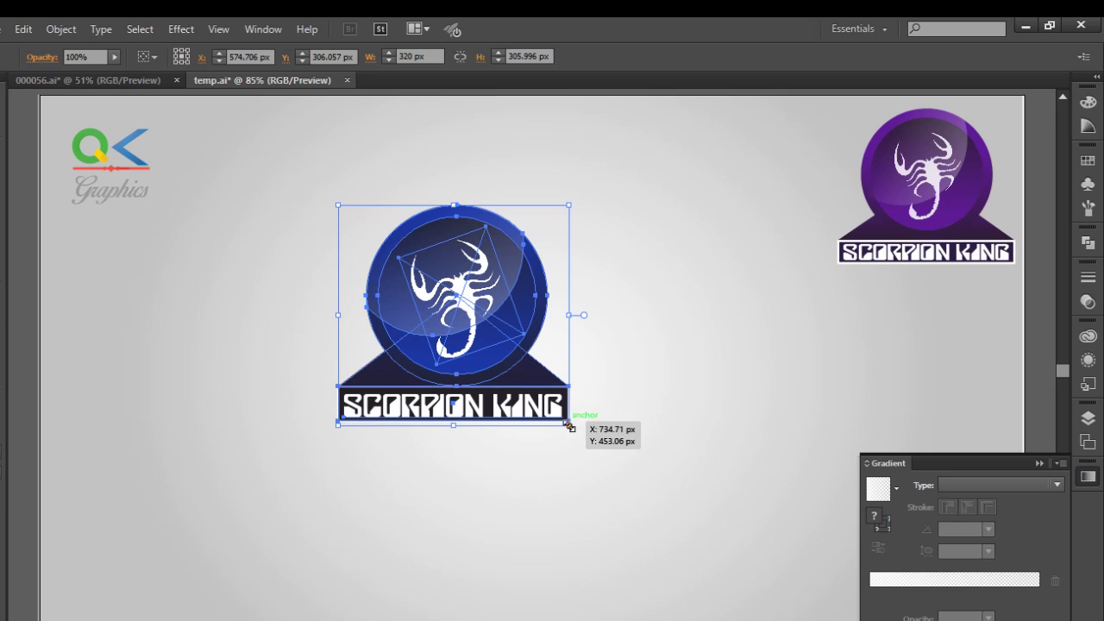